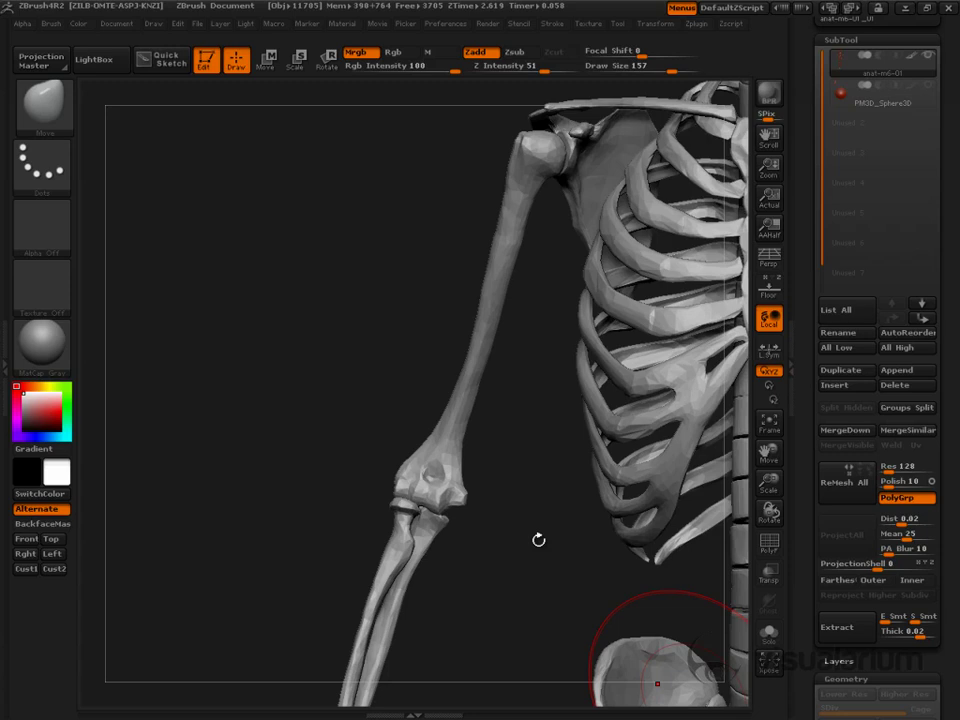
- Examine the muscled reference figure from behind, and return to a close view of the skeleton's right shoulder
key("f")
left_click_drag(386, 461, 677, 523)
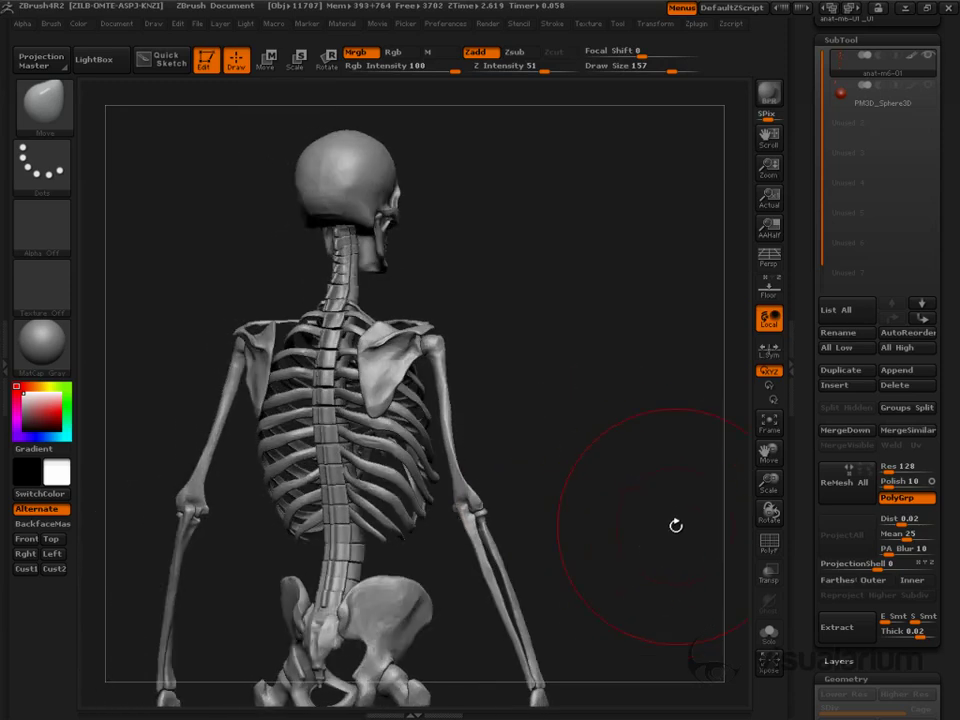
left_click_drag(800, 314, 820, 453)
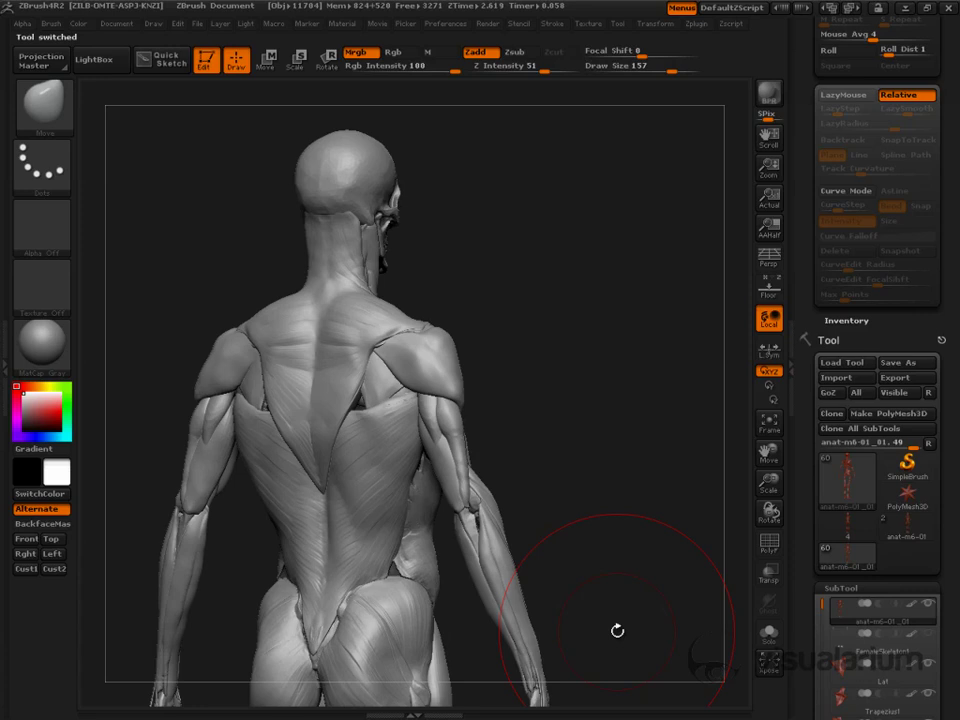
left_click_drag(617, 630, 625, 481)
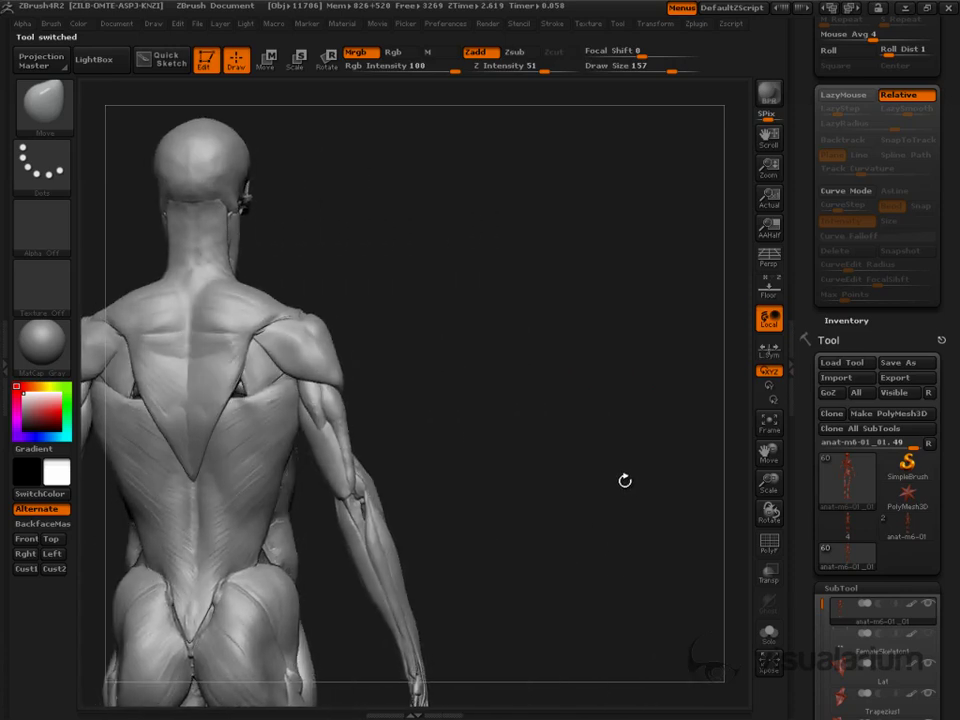
left_click(849, 527)
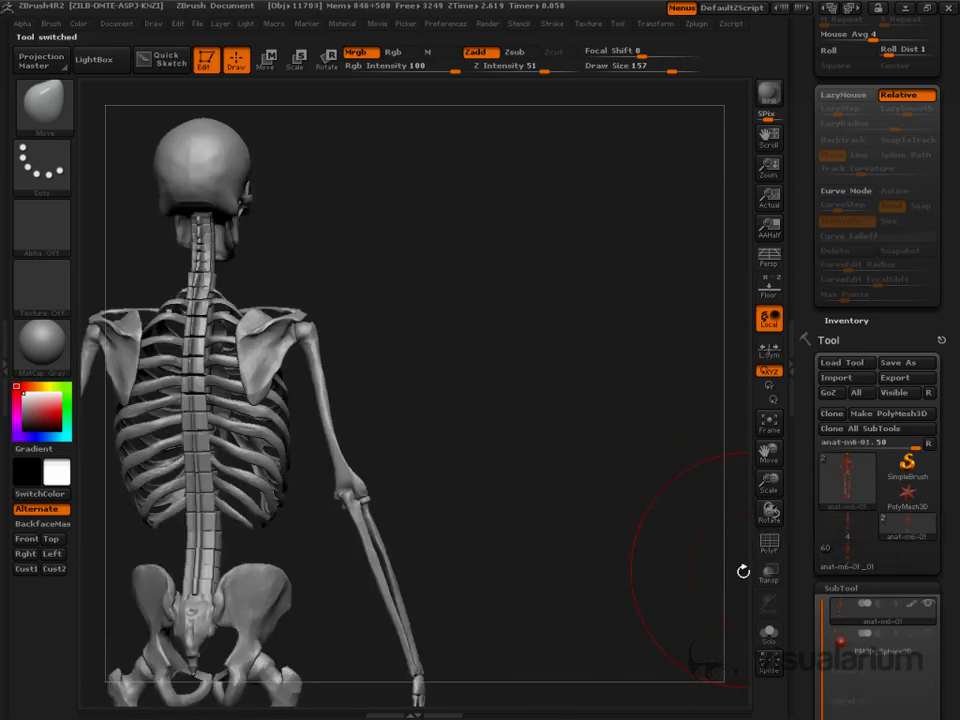
left_click_drag(559, 603, 687, 605, "alt")
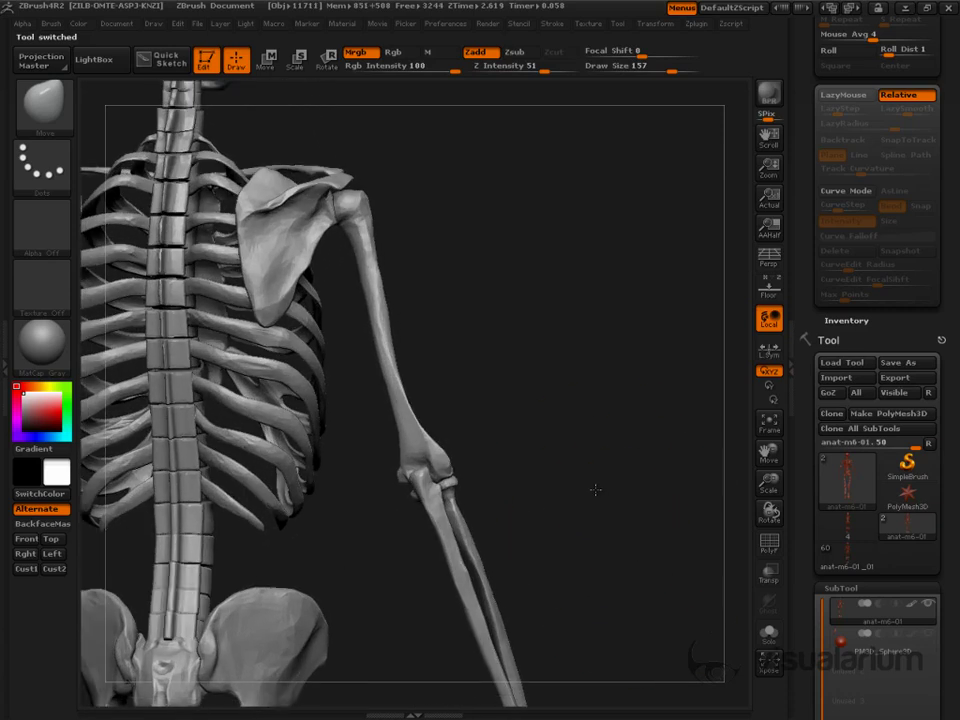
left_click_drag(596, 489, 638, 565, "alt")
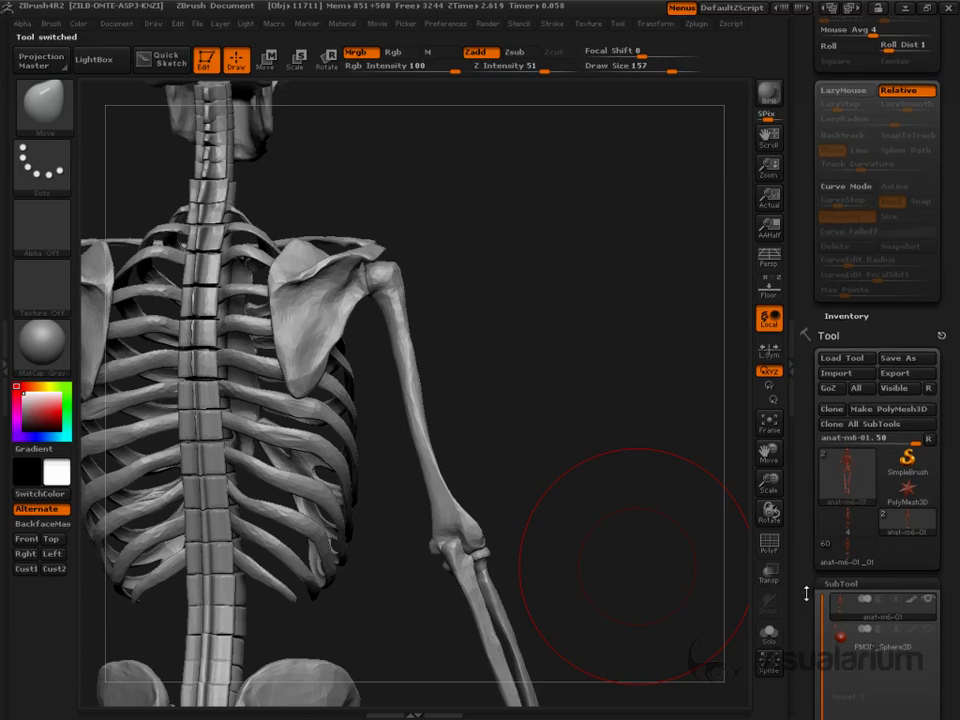
- Append a Sphere3D subtool to the skeleton and delete the existing PM3D_Sphere3D subtool
left_click_drag(802, 597, 810, 454)
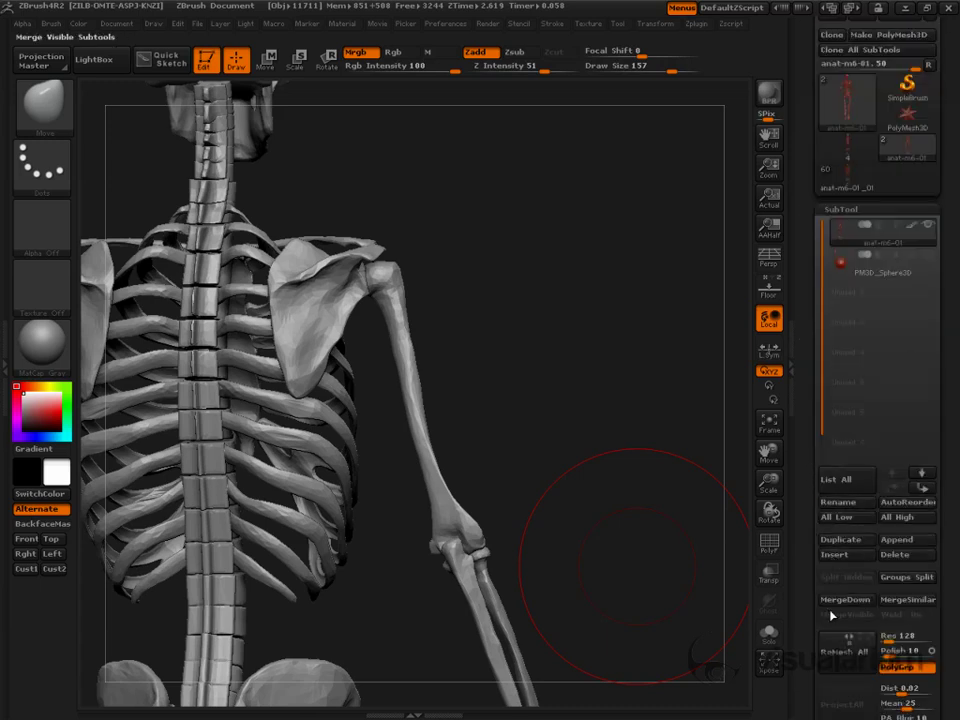
left_click(897, 540)
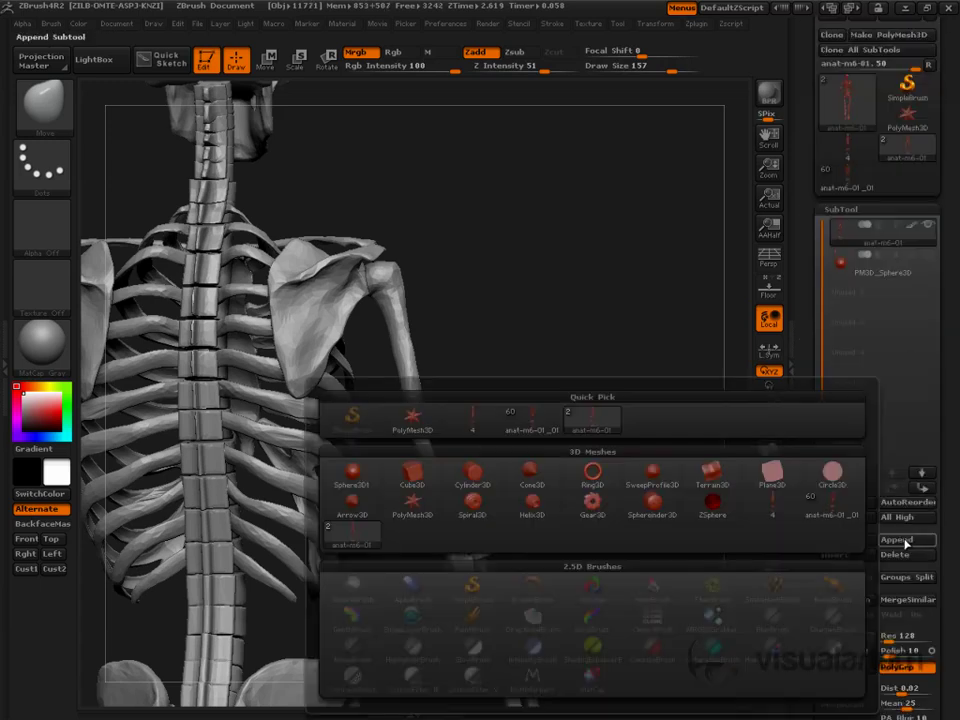
left_click(352, 470)
mouse_move(850, 287)
left_click(845, 262)
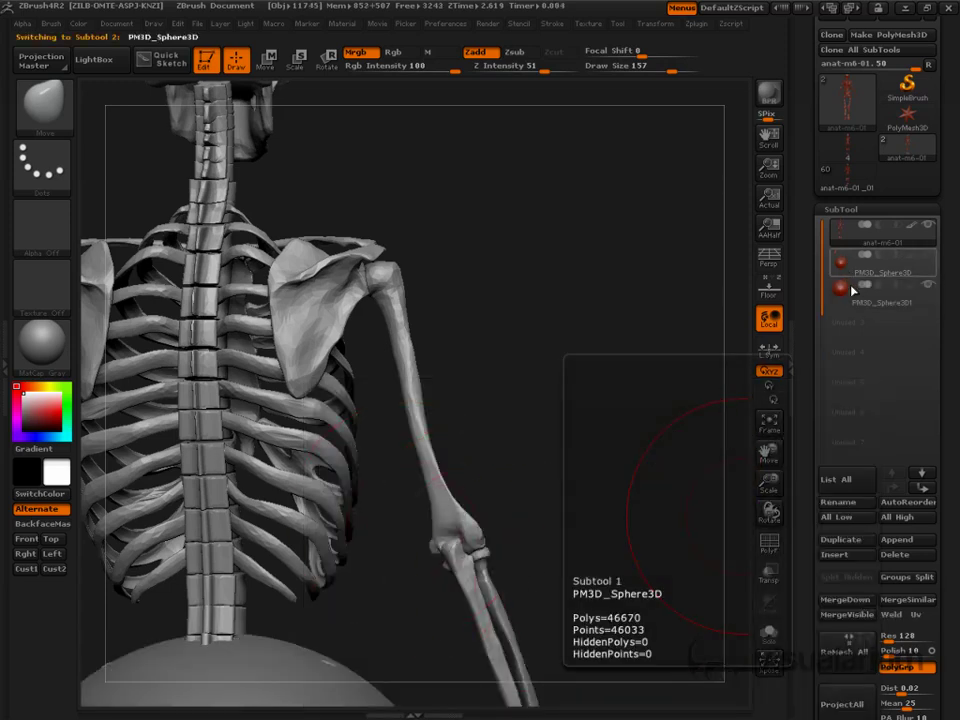
left_click(905, 554)
left_click(674, 588)
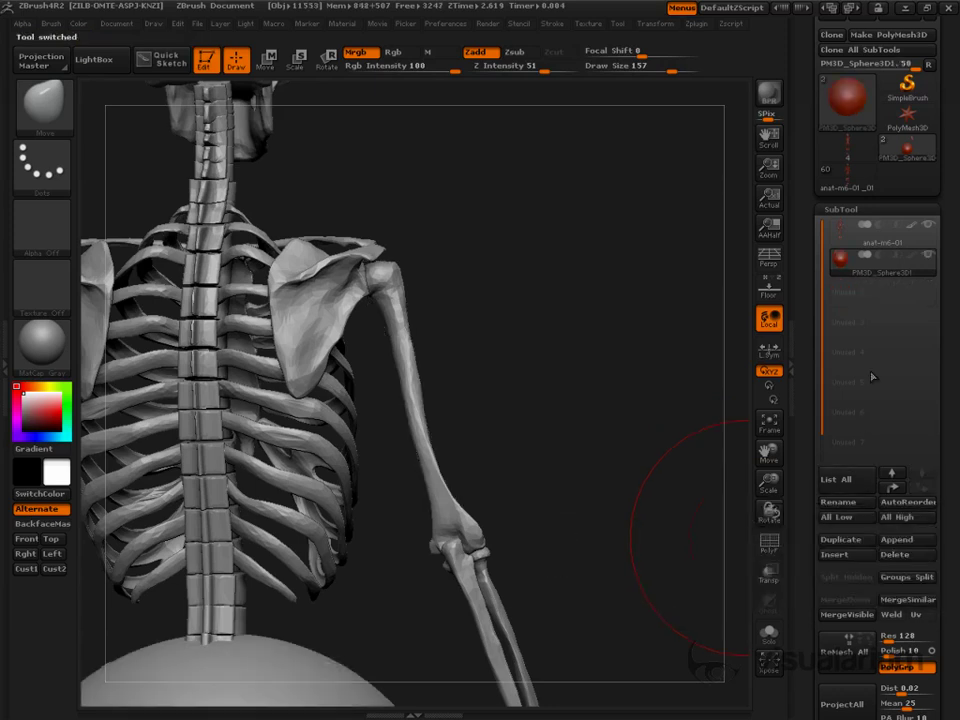
- Enable DynaMesh on the PM3D_Sphere3D1 subtool at resolution 128
scroll(855, 597, "down", 5)
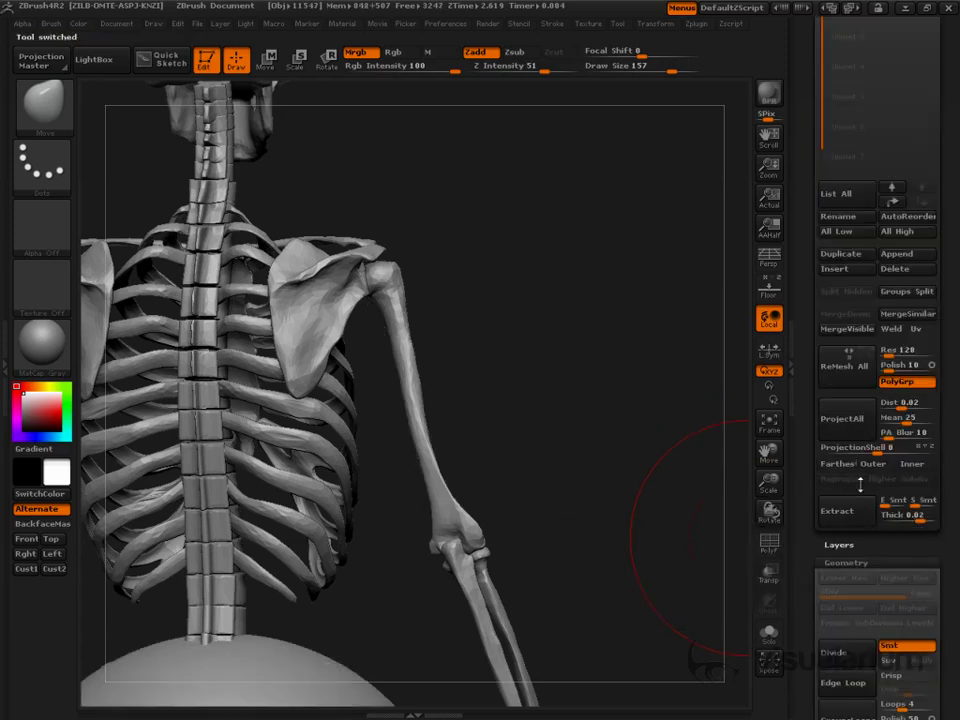
scroll(855, 597, "down", 6)
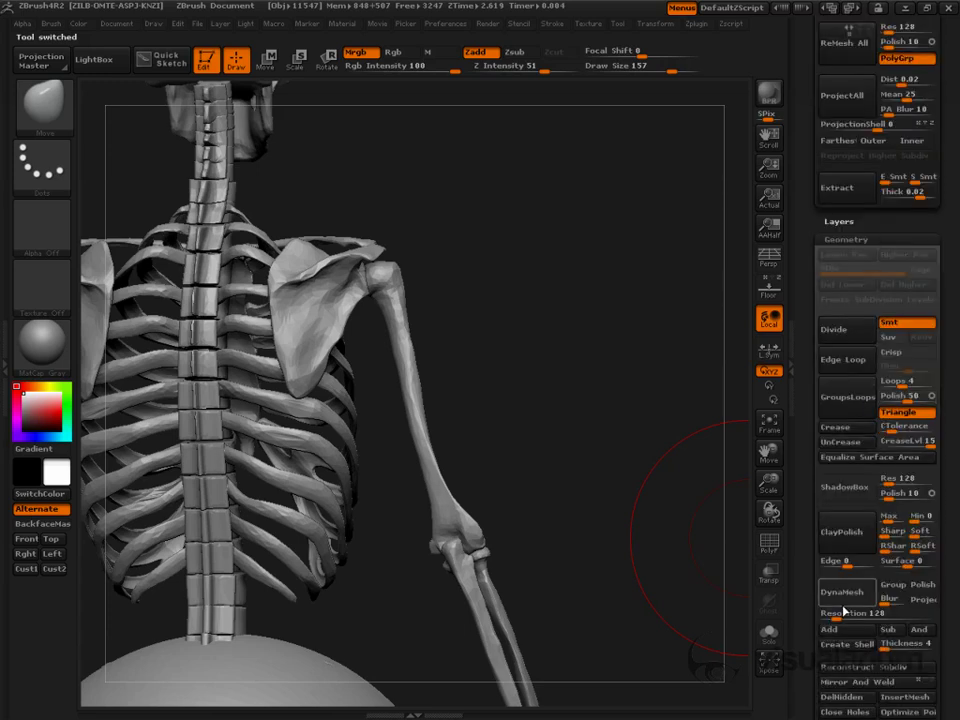
left_click(845, 591)
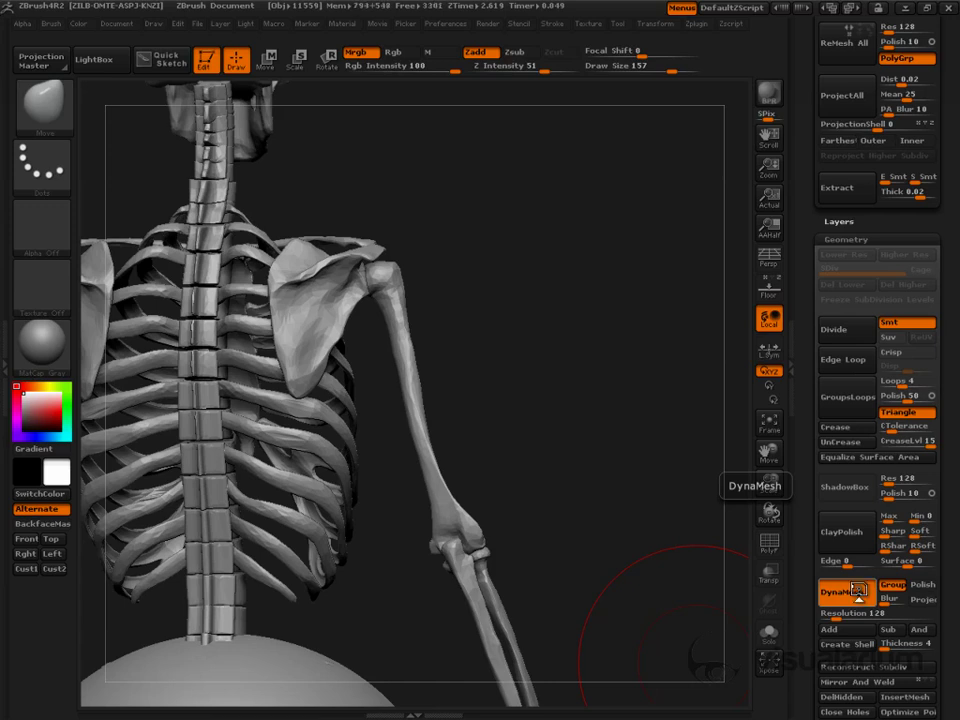
- Set the draw size to 39 and select the CurveTube brush
left_click_drag(642, 524, 621, 463)
mouse_move(565, 390)
left_mouse_down("alt")
mouse_move(647, 495)
mouse_move(607, 493)
mouse_move(610, 549)
mouse_move(660, 553)
left_mouse_up("alt")
key("s")
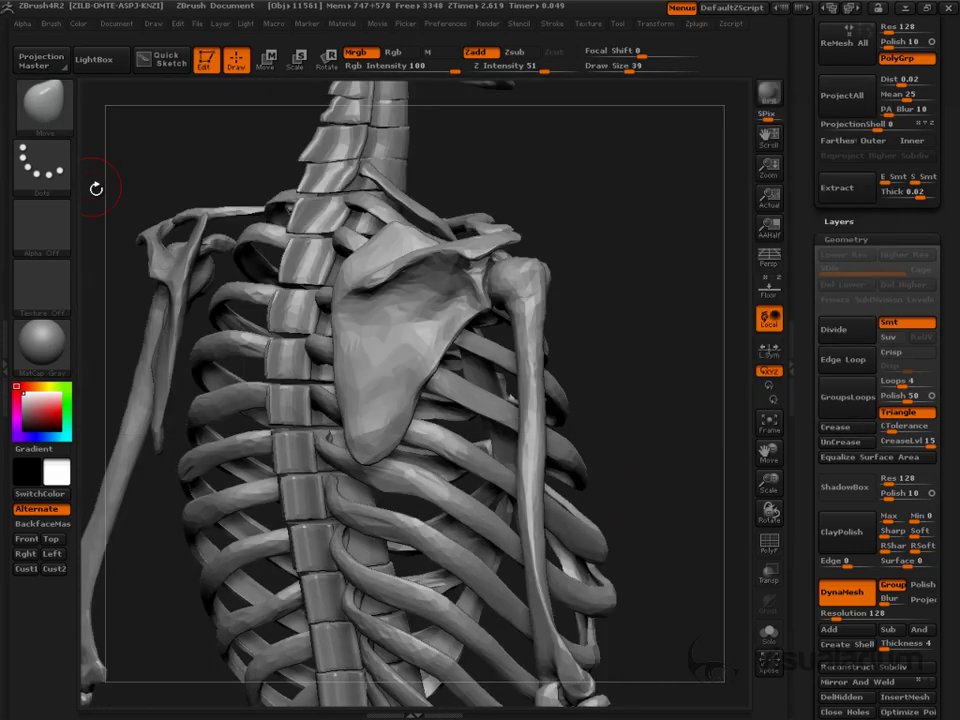
key("b")
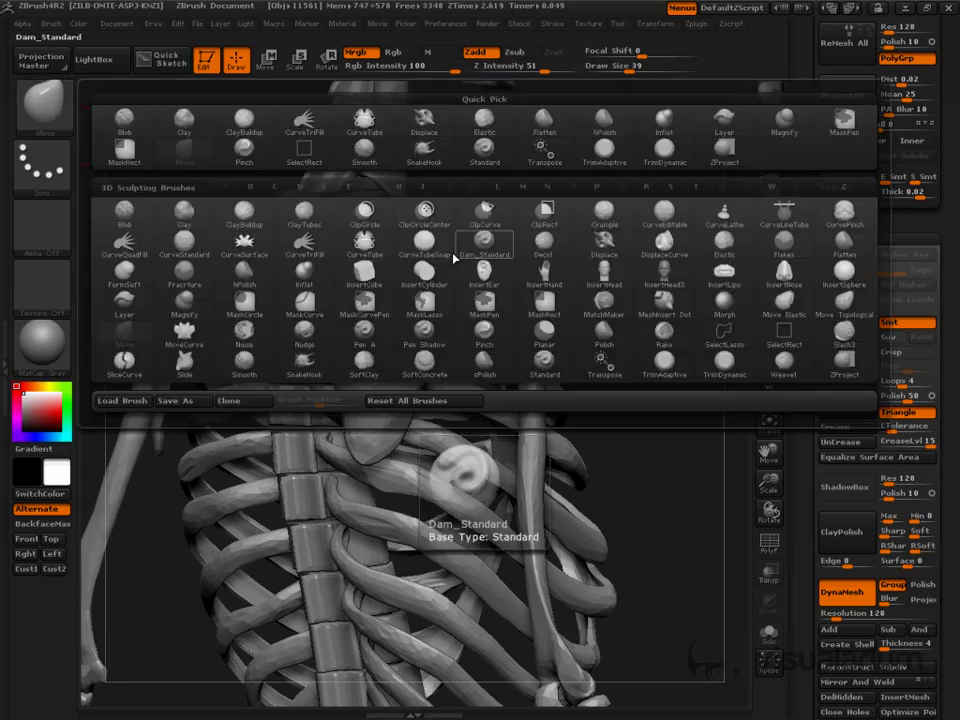
left_click(412, 242)
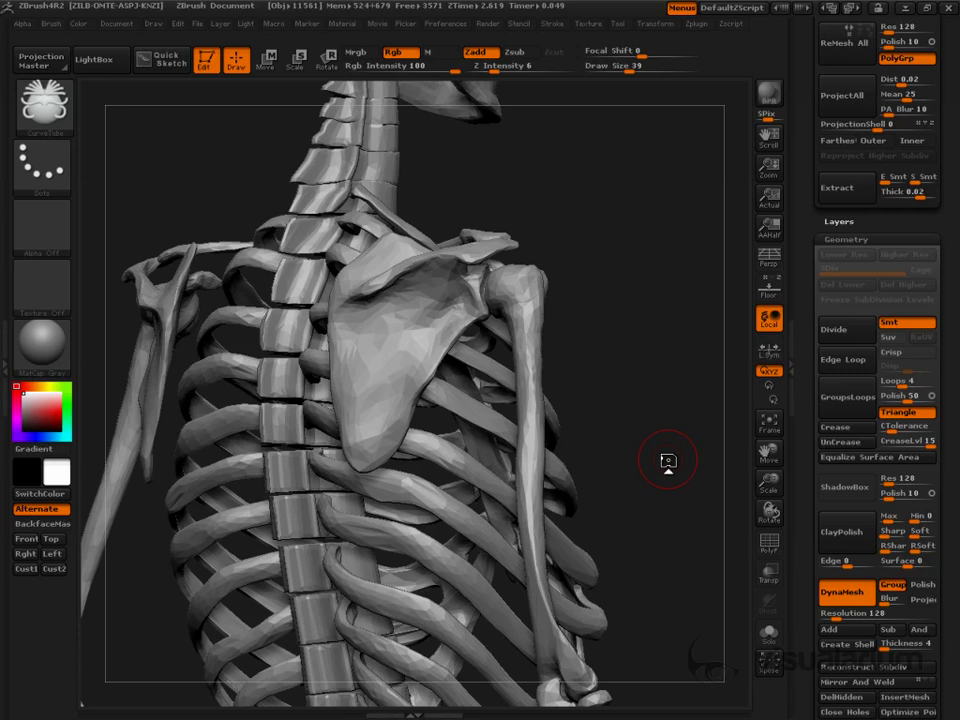
- Sketch red annotation strokes across the back of the right scapula, converging on the head of the humerus
mouse_move(667, 461)
left_mouse_down()
mouse_move(679, 501)
mouse_move(696, 392)
mouse_move(674, 464)
left_mouse_up()
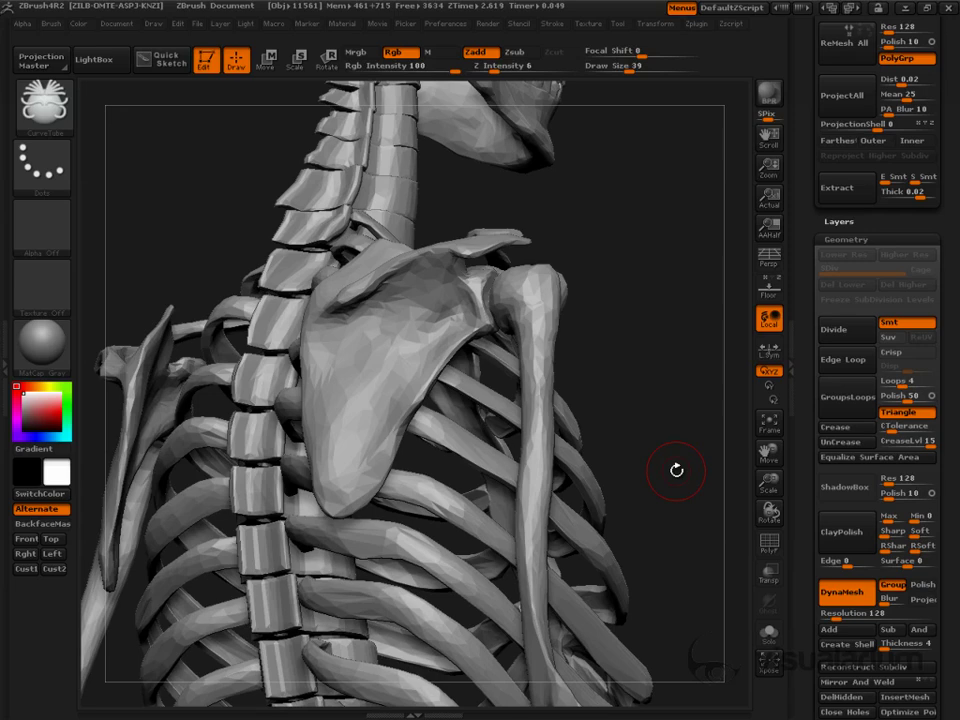
mouse_move(692, 472)
left_mouse_down()
mouse_move(712, 449)
mouse_move(677, 476)
mouse_move(636, 540)
mouse_move(637, 565)
left_mouse_up()
key("ctrl+shift")
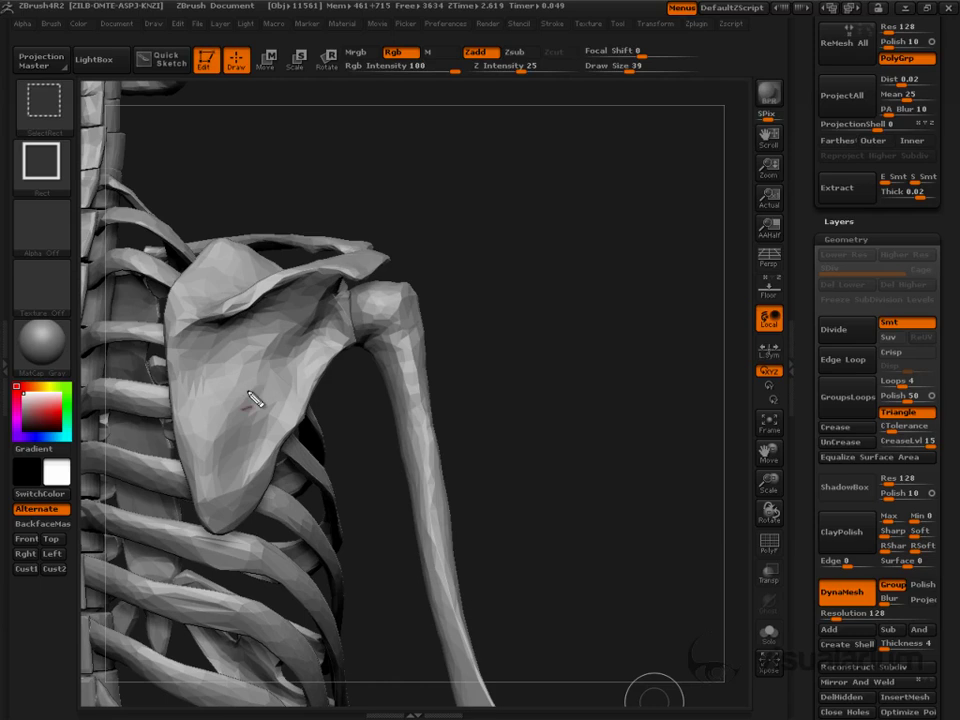
left_click_drag(232, 317, 189, 341)
mouse_move(214, 333)
left_mouse_down()
mouse_move(183, 358)
mouse_move(180, 378)
left_mouse_up()
left_click_drag(203, 371, 180, 406)
left_click_drag(199, 394, 180, 425)
left_click_drag(203, 415, 186, 441)
mouse_move(207, 428)
left_mouse_down()
mouse_move(192, 455)
mouse_move(240, 450)
mouse_move(349, 334)
mouse_move(414, 297)
mouse_move(332, 287)
mouse_move(235, 326)
mouse_move(223, 360)
mouse_move(405, 292)
left_mouse_up()
mouse_move(233, 382)
left_mouse_down()
mouse_move(378, 304)
mouse_move(218, 404)
left_mouse_up()
left_click_drag(210, 420, 388, 305)
left_click_drag(386, 308, 217, 435)
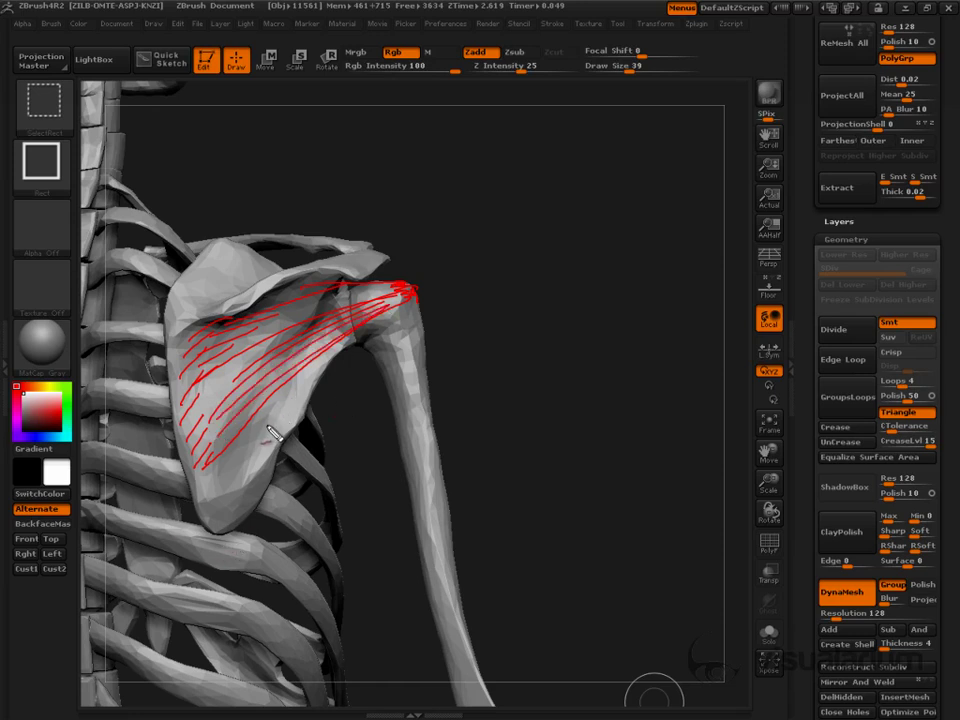
- Annotate red muscle bands from the scapula's outer edge and lower tip to the humerus, with cross-contour lines
mouse_move(283, 420)
left_mouse_down()
mouse_move(422, 327)
mouse_move(349, 349)
mouse_move(276, 403)
mouse_move(311, 394)
mouse_move(315, 410)
mouse_move(335, 373)
left_mouse_up()
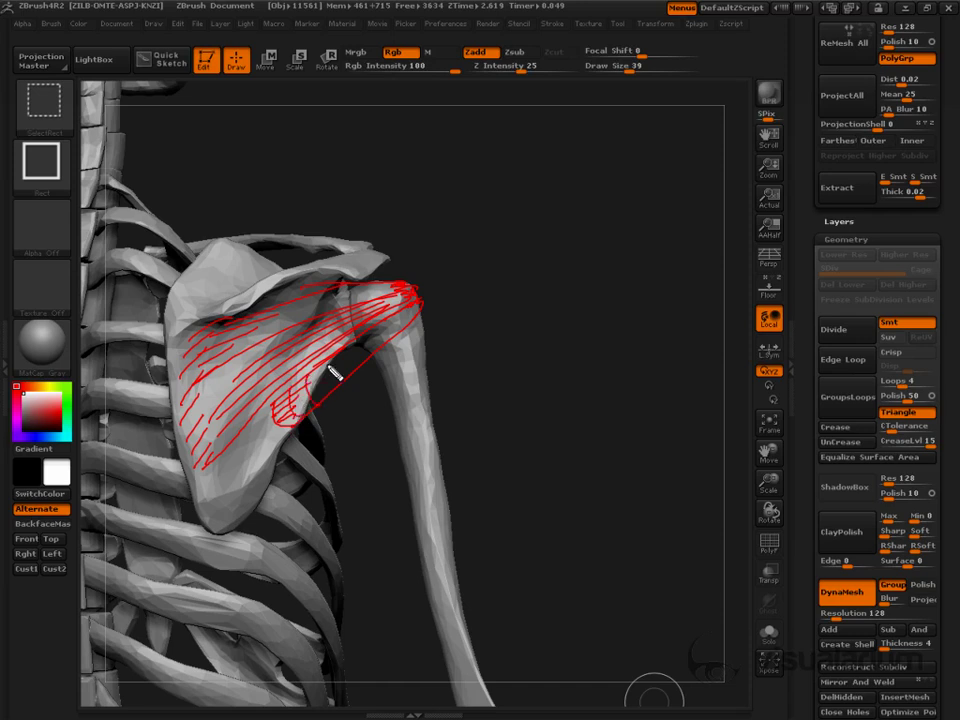
left_click_drag(386, 318, 394, 333)
left_click_drag(396, 310, 403, 336)
left_click_drag(397, 285, 391, 308)
mouse_move(372, 286)
left_mouse_down()
mouse_move(376, 318)
mouse_move(306, 364)
left_mouse_up()
left_click_drag(294, 304, 284, 383)
left_click_drag(266, 313, 247, 403)
left_click_drag(223, 331, 228, 431)
left_click_drag(225, 497, 257, 473)
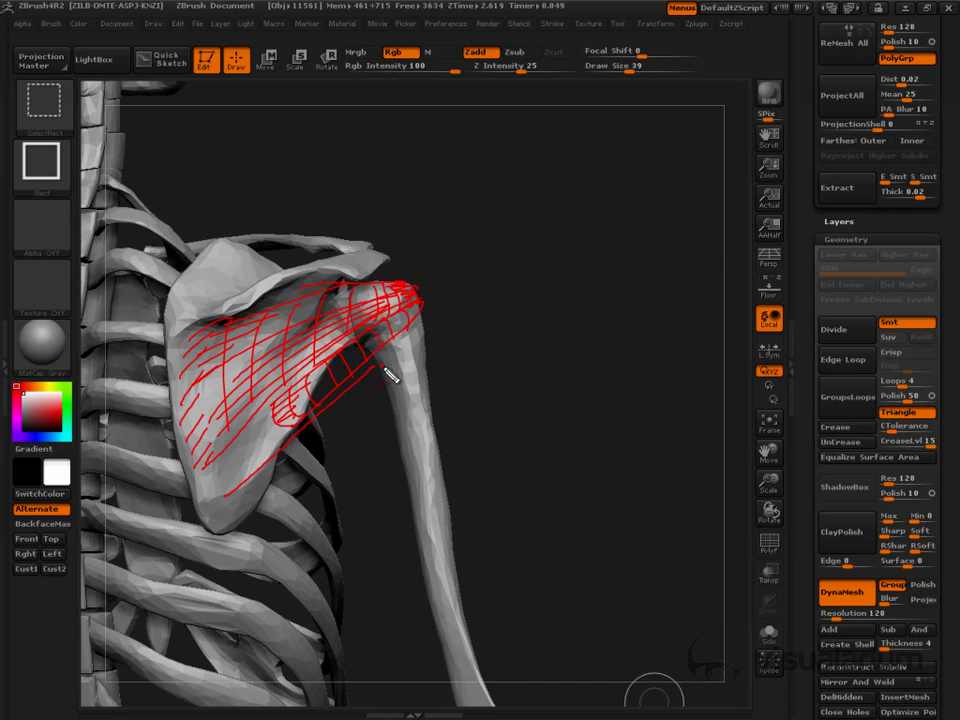
mouse_move(391, 375)
left_mouse_down()
mouse_move(336, 452)
mouse_move(241, 497)
left_mouse_up()
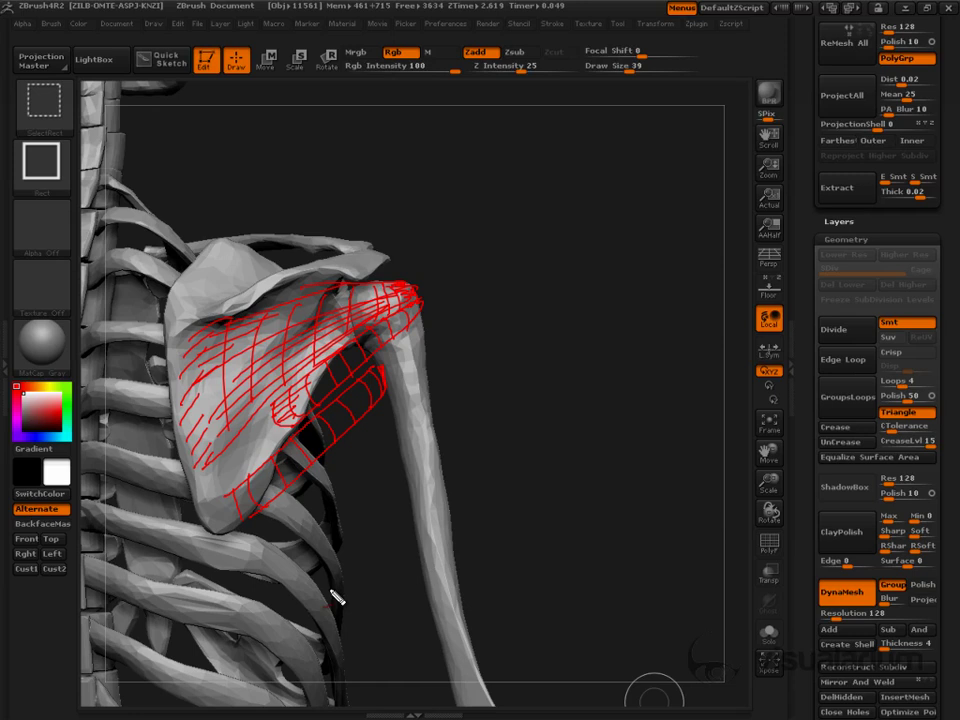
- Outline an oval around the upper humerus shaft in red and mark its upper end in green
mouse_move(420, 414)
left_mouse_down()
mouse_move(433, 392)
mouse_move(411, 390)
left_mouse_up()
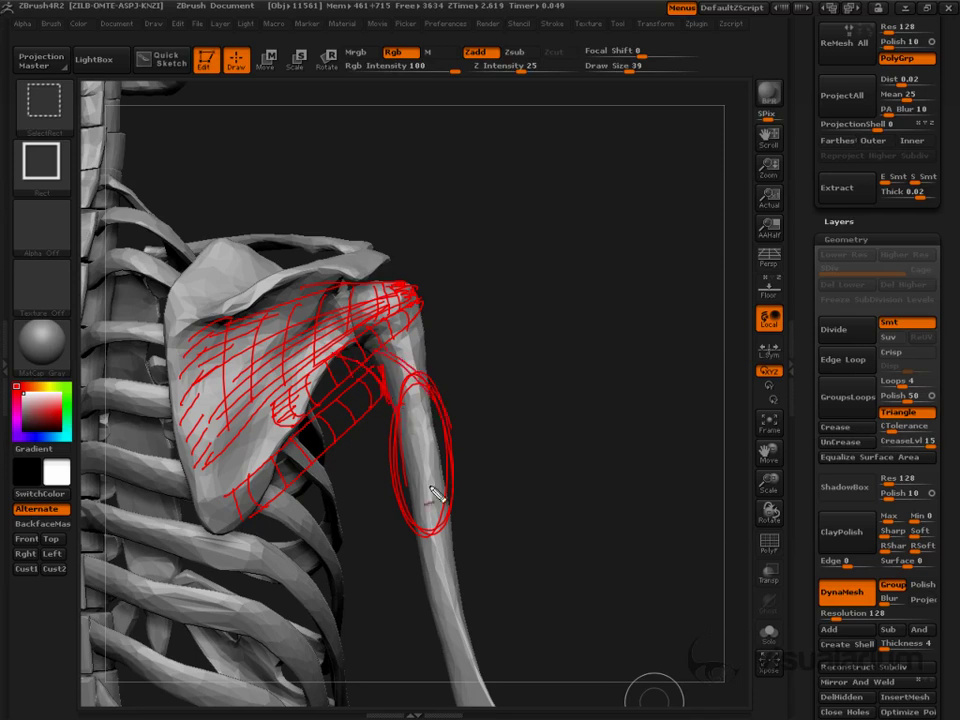
mouse_move(373, 375)
left_mouse_down()
mouse_move(403, 357)
mouse_move(391, 345)
left_mouse_up()
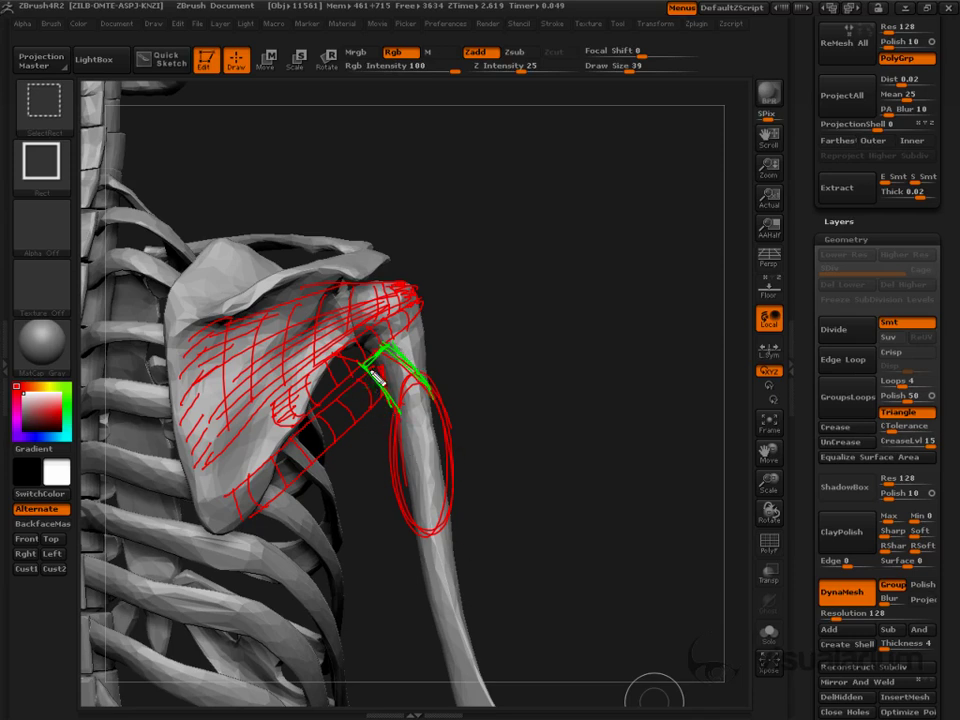
left_click_drag(375, 377, 398, 499)
left_click_drag(406, 382, 417, 399)
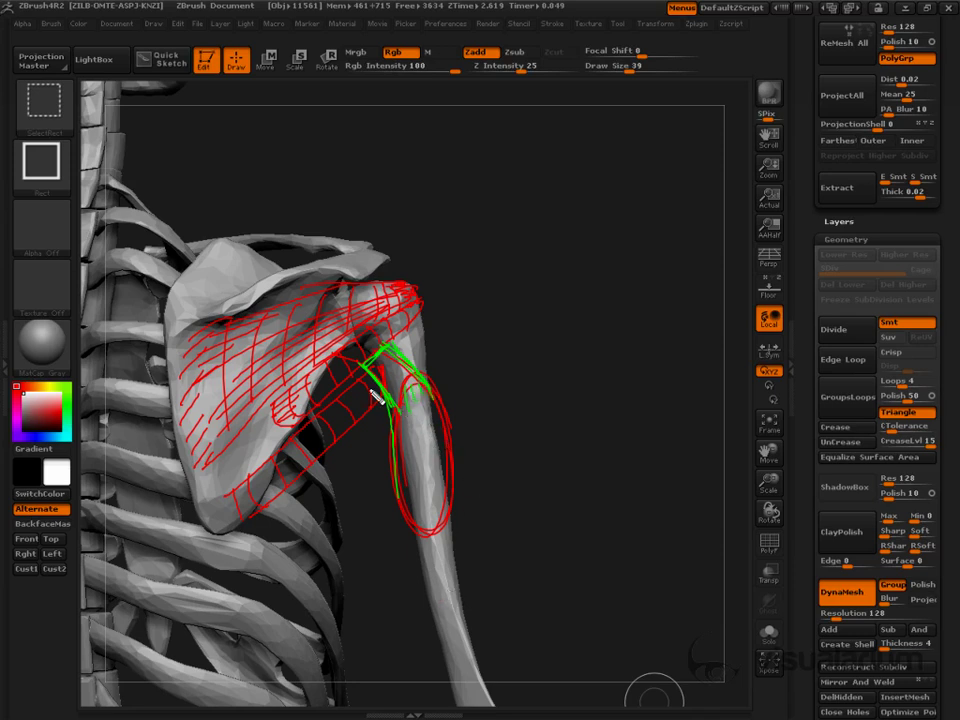
- Sketch the inner and outer arm contours and the rounded shoulder outline in red around the right humerus
left_click_drag(384, 399, 401, 597)
left_click_drag(380, 477, 434, 678)
mouse_move(440, 382)
left_mouse_down()
mouse_move(476, 497)
mouse_move(465, 474)
mouse_move(512, 690)
left_mouse_up()
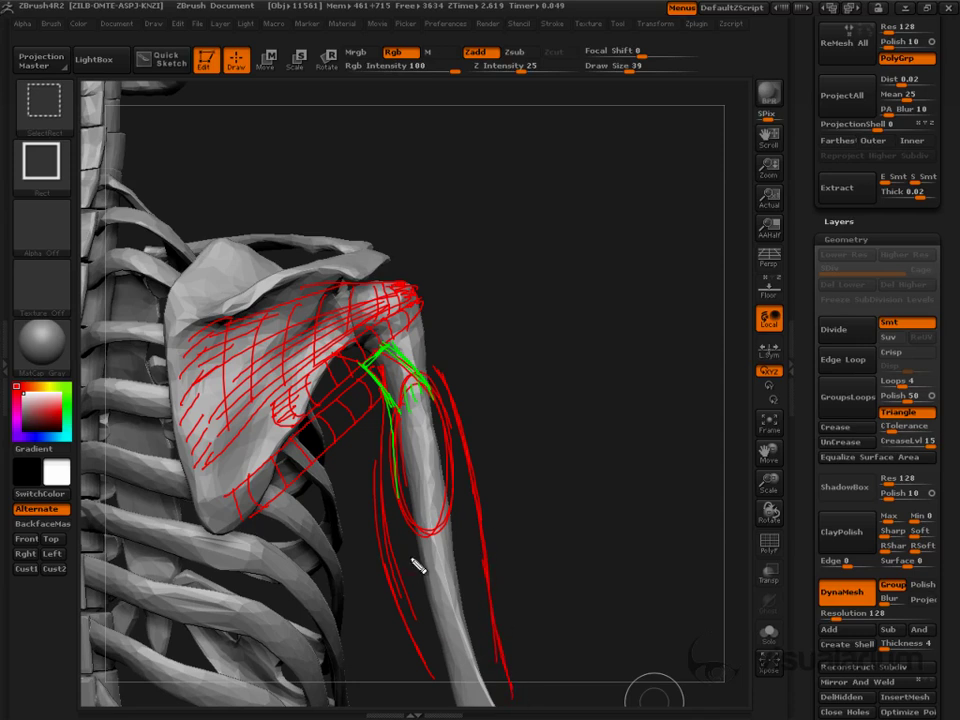
mouse_move(383, 247)
left_mouse_down()
mouse_move(450, 306)
mouse_move(477, 479)
left_mouse_up()
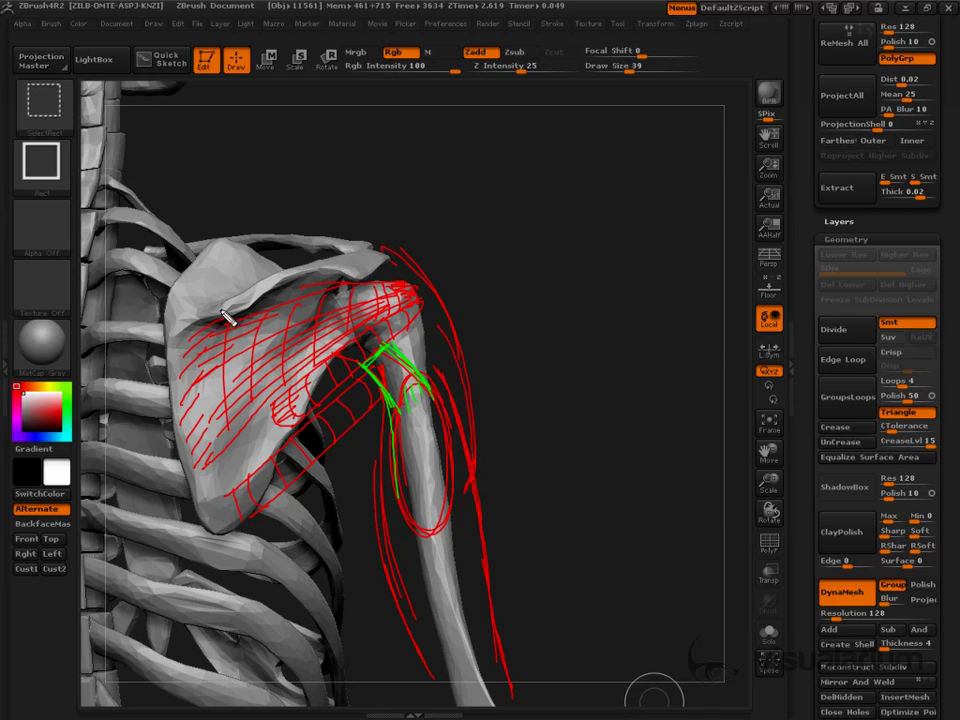
mouse_move(340, 326)
left_mouse_down()
mouse_move(392, 390)
mouse_move(471, 455)
left_mouse_up()
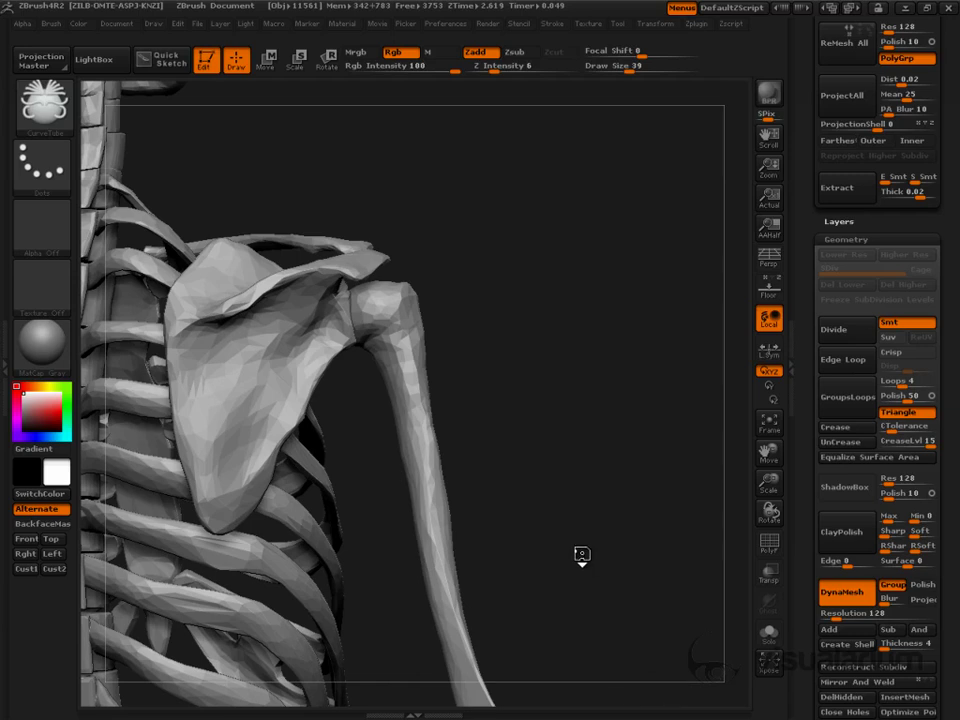
- Make the PM3D_Sphere3D1 subtool active, with the back of the right scapula and shoulder in view
left_click_drag(621, 540, 615, 549)
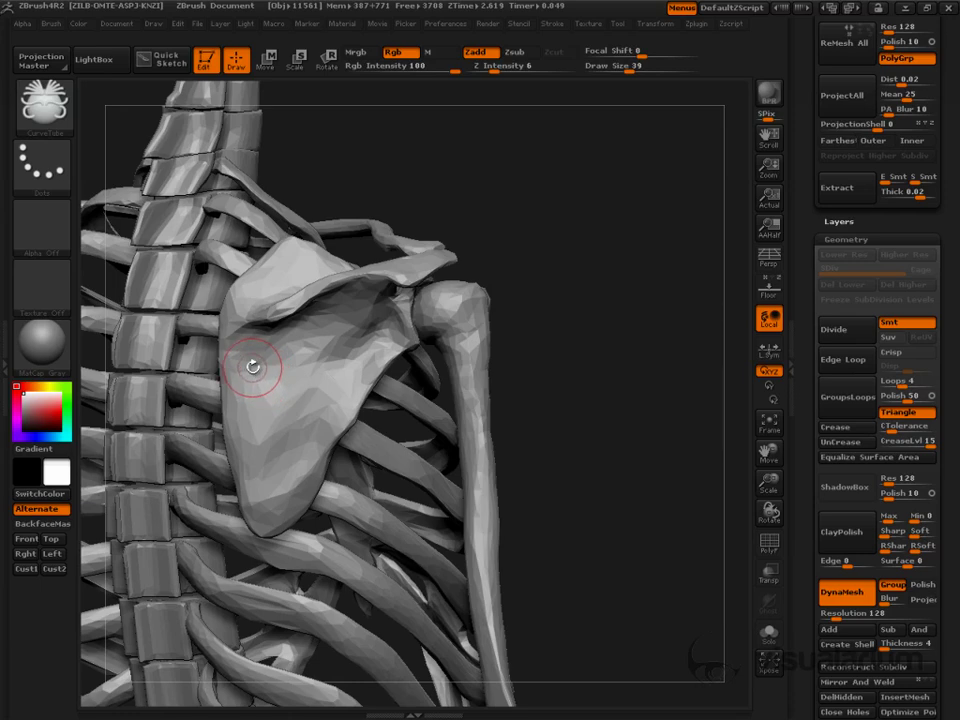
right_click_drag(253, 366, 301, 357)
left_click_drag(301, 357, 287, 373)
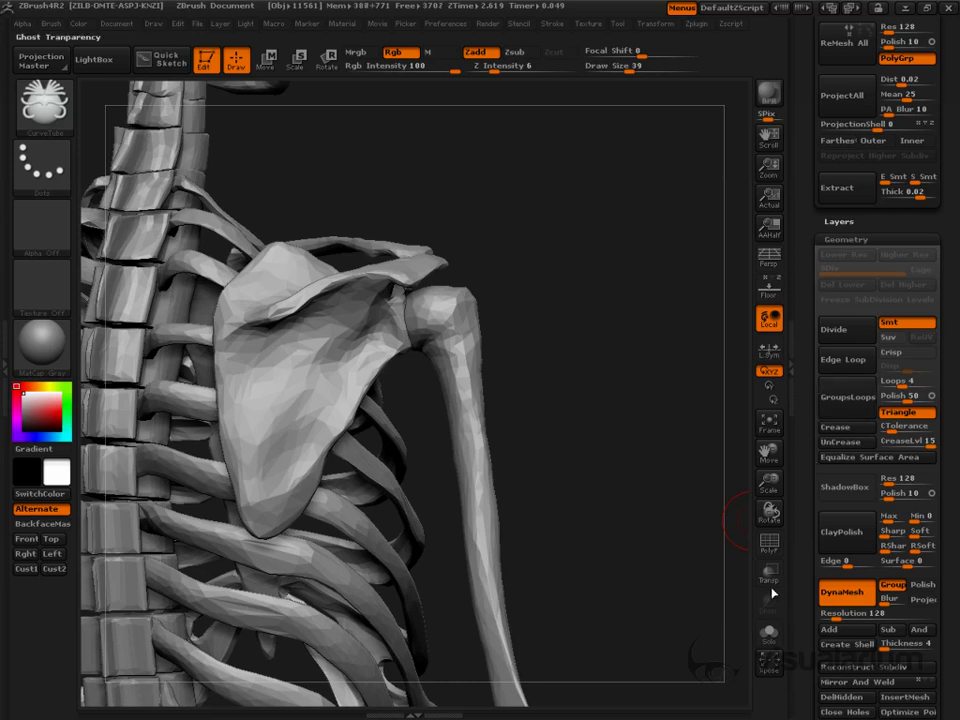
left_click_drag(812, 404, 810, 496)
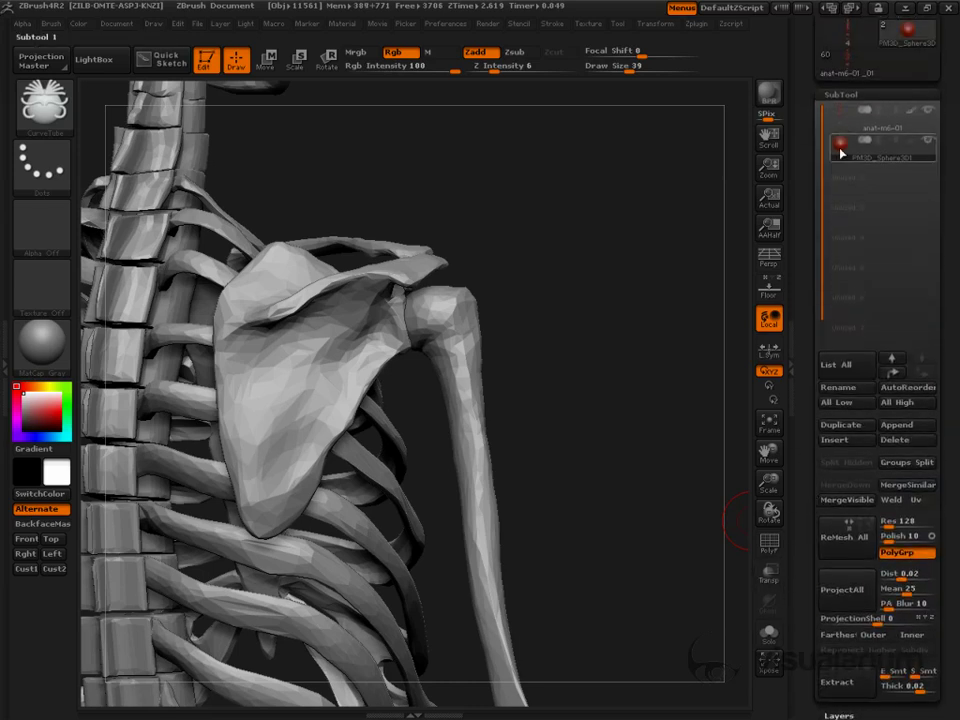
left_click_drag(675, 381, 540, 179)
left_click_drag(613, 311, 701, 484, "alt")
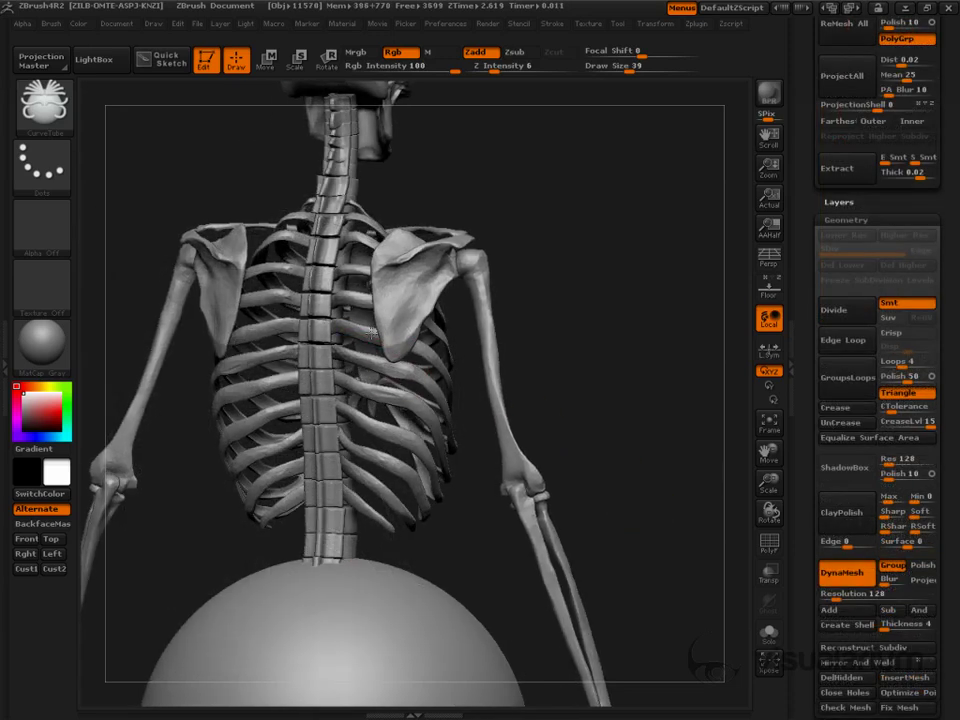
- Draw a curve tube across the back of the right scapula, from the head of the humerus to the inner side
left_click_drag(445, 286, 546, 311)
key("bracketright")
key("bracketright")
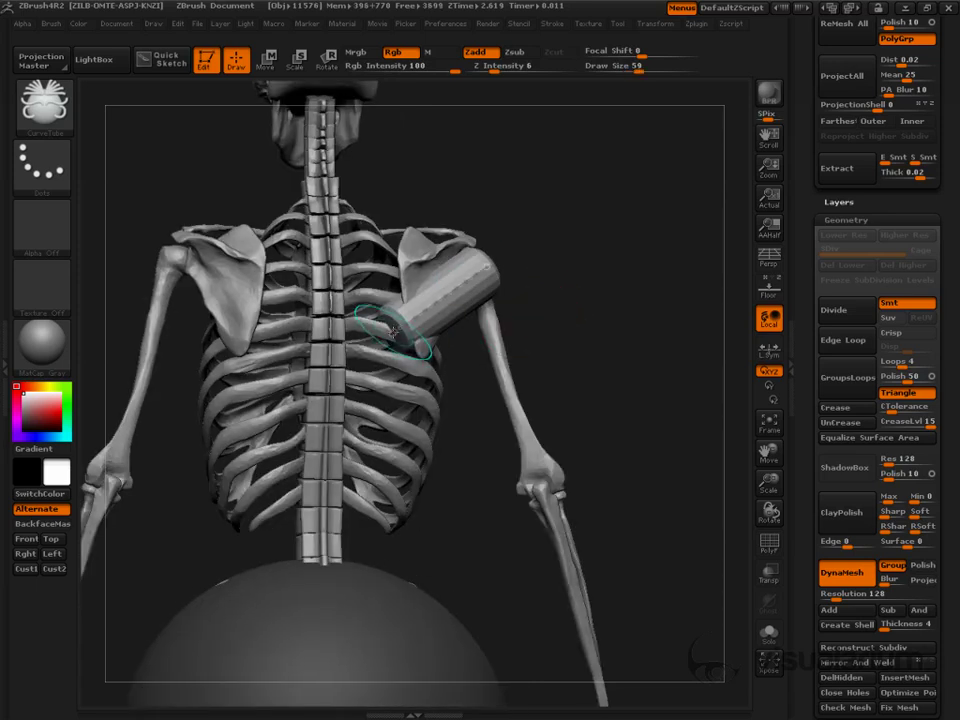
mouse_move(393, 332)
left_mouse_down()
mouse_move(425, 303)
mouse_move(429, 284)
mouse_move(421, 290)
left_mouse_up()
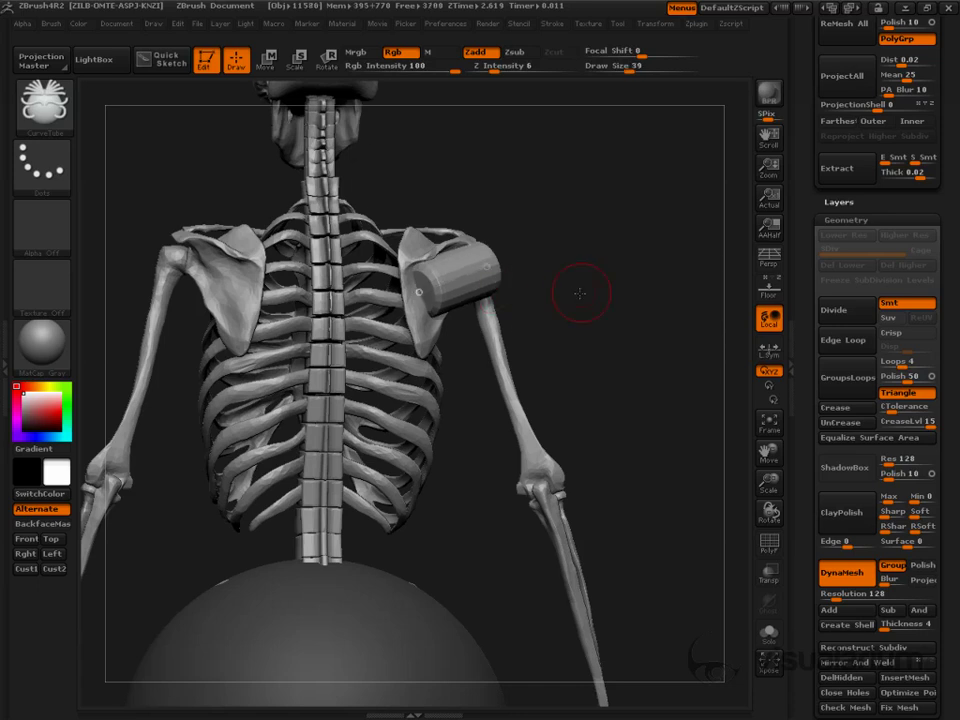
left_click_drag(580, 293, 559, 298)
key("bracketright")
key("bracketright")
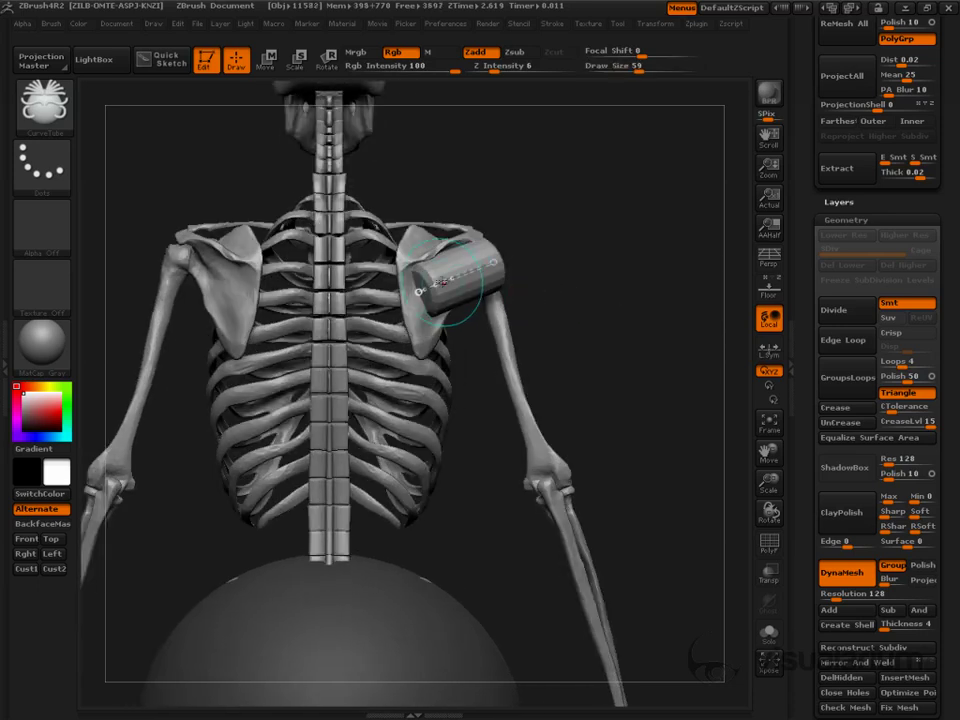
left_click(445, 281)
mouse_move(612, 270)
left_mouse_down()
mouse_move(546, 259)
mouse_move(678, 371)
mouse_move(669, 356)
mouse_move(647, 412)
left_mouse_up()
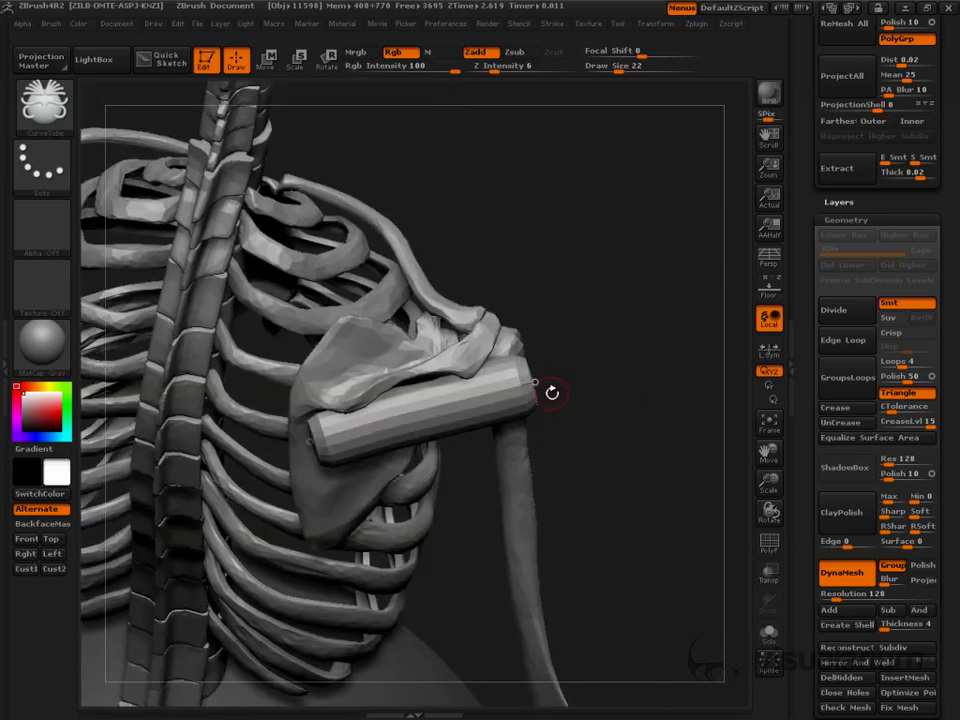
- Try several draw sizes on the scapula tube to thin it, finishing with the draw size at 29
key("s")
left_click_drag(549, 391, 616, 377)
key("ctrl+z")
key("s")
left_click(528, 384)
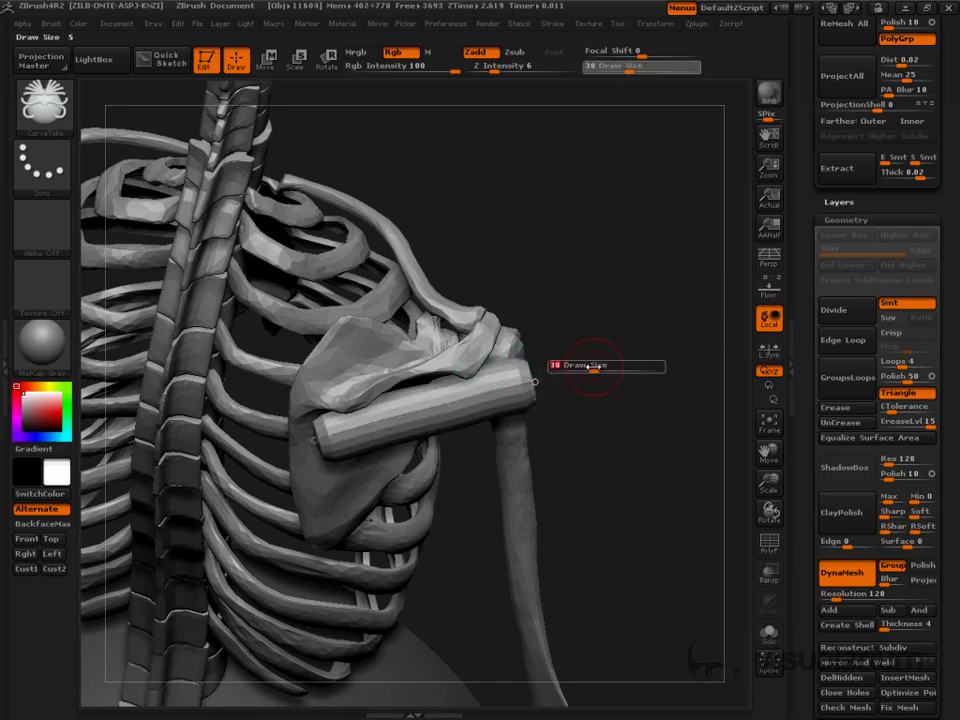
left_click_drag(594, 367, 604, 367)
left_click(508, 390)
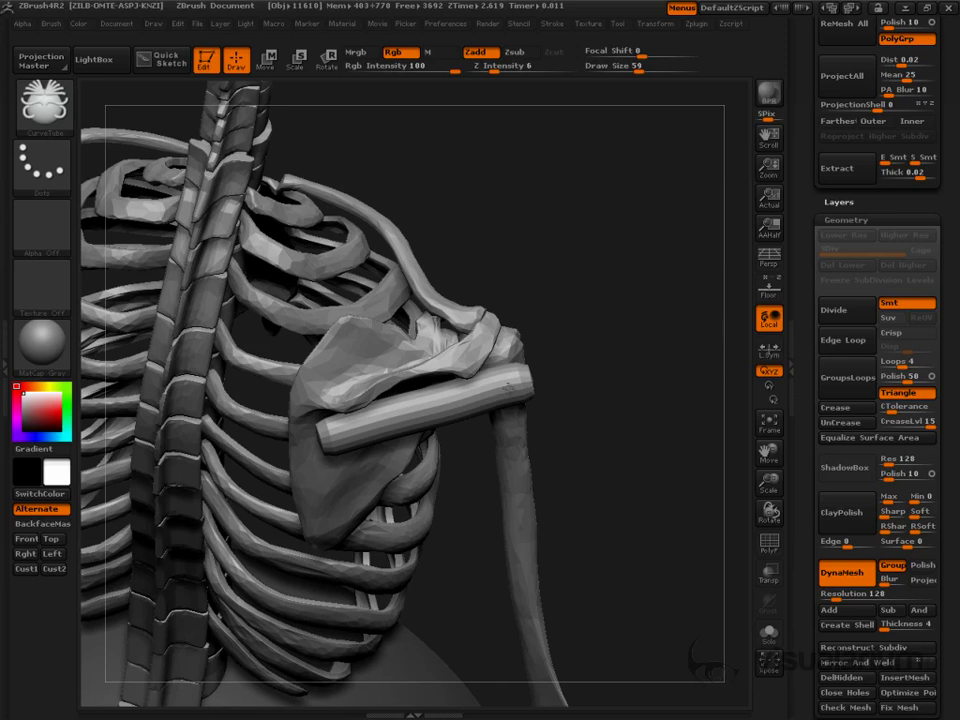
key("bracketleft")
key("bracketleft")
key("bracketleft")
- Disable Bend for curves and move the tube's ends onto the humerus head and the scapula's inner edge
left_click_drag(886, 223, 876, 464)
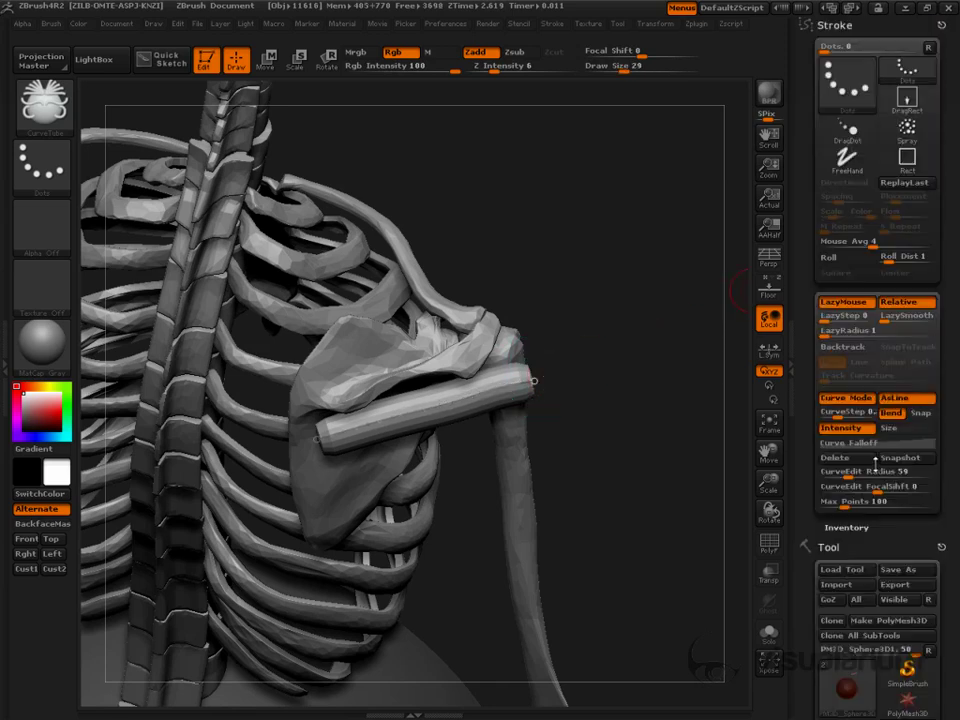
left_click(896, 415)
key("bracketright")
key("bracketright")
key("bracketright")
left_click(500, 389)
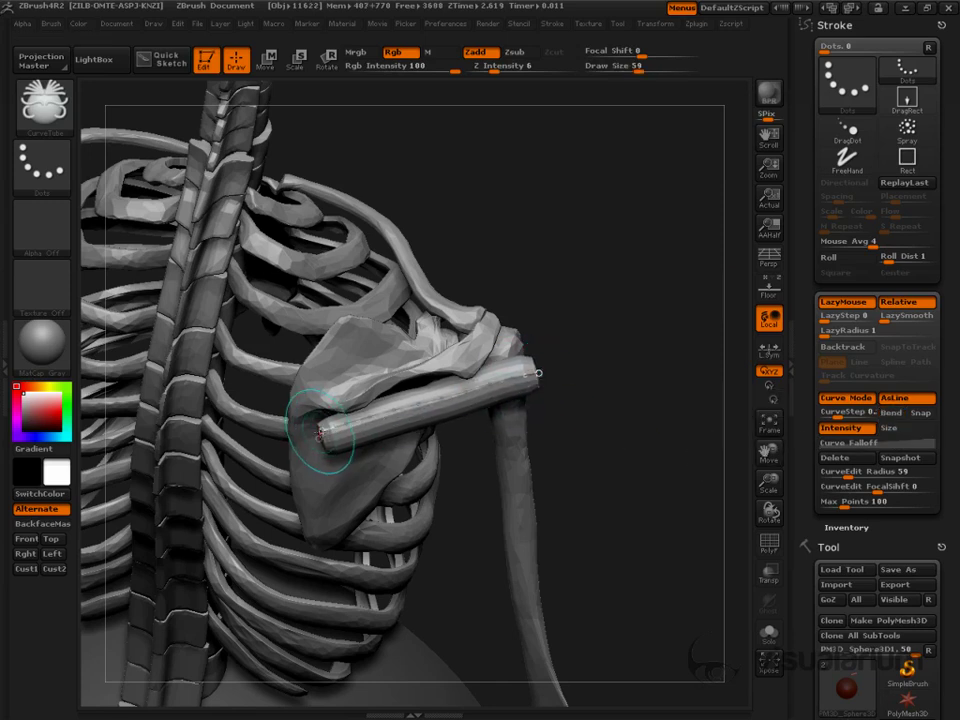
left_click_drag(323, 446, 307, 445)
left_click_drag(625, 491, 655, 470)
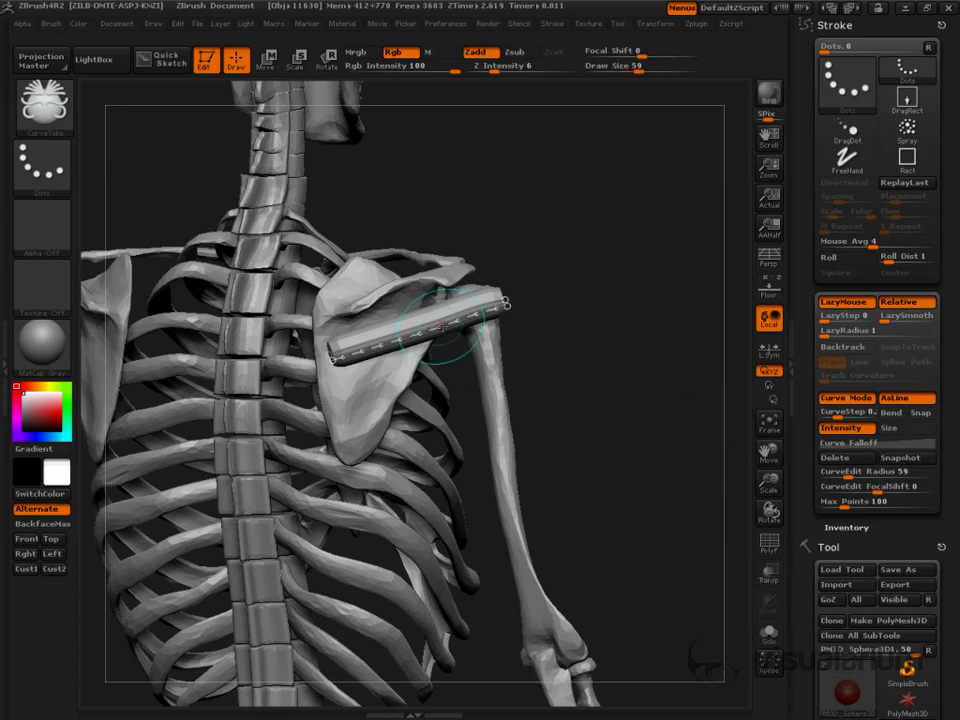
- Snapshot the tube and place a thinner copy at draw size 15 from the scapula's outer edge to the humerus
left_click_drag(440, 322, 501, 346)
left_click_drag(395, 378, 411, 371)
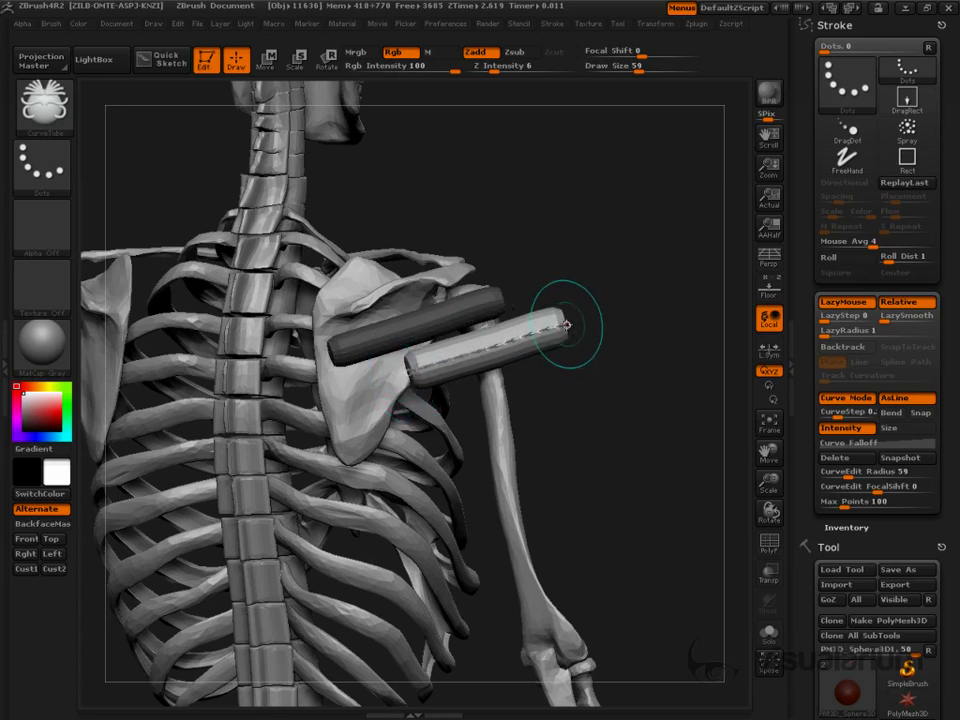
left_click_drag(567, 325, 557, 331)
key("s")
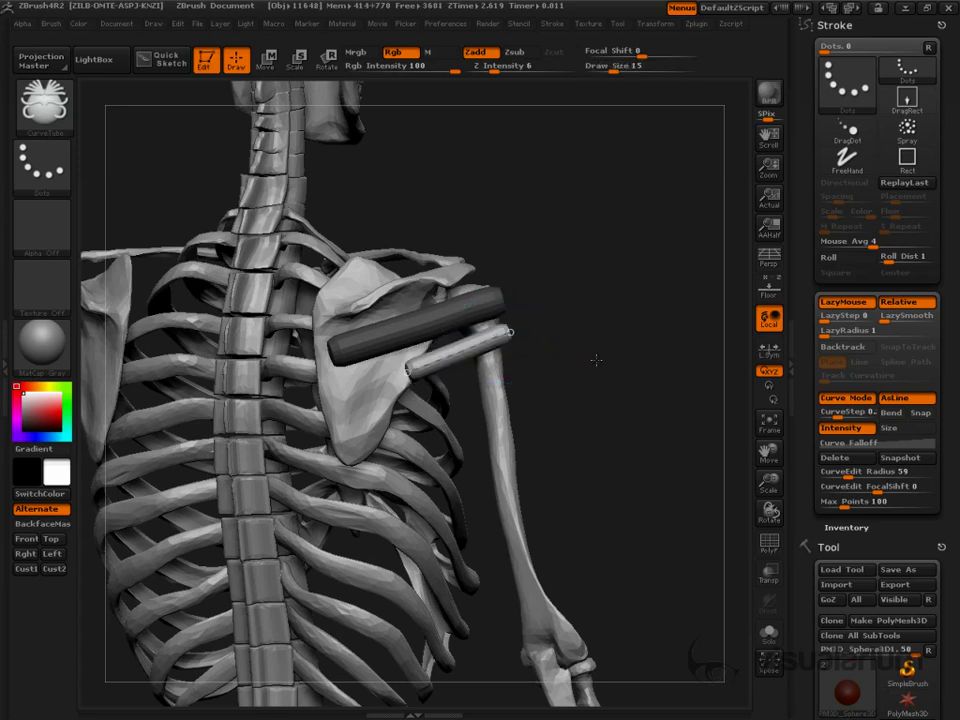
- Seat the second tube's ends against the back of the upper humerus and the scapula's outer edge, checking side and back views
left_click_drag(596, 360, 700, 362)
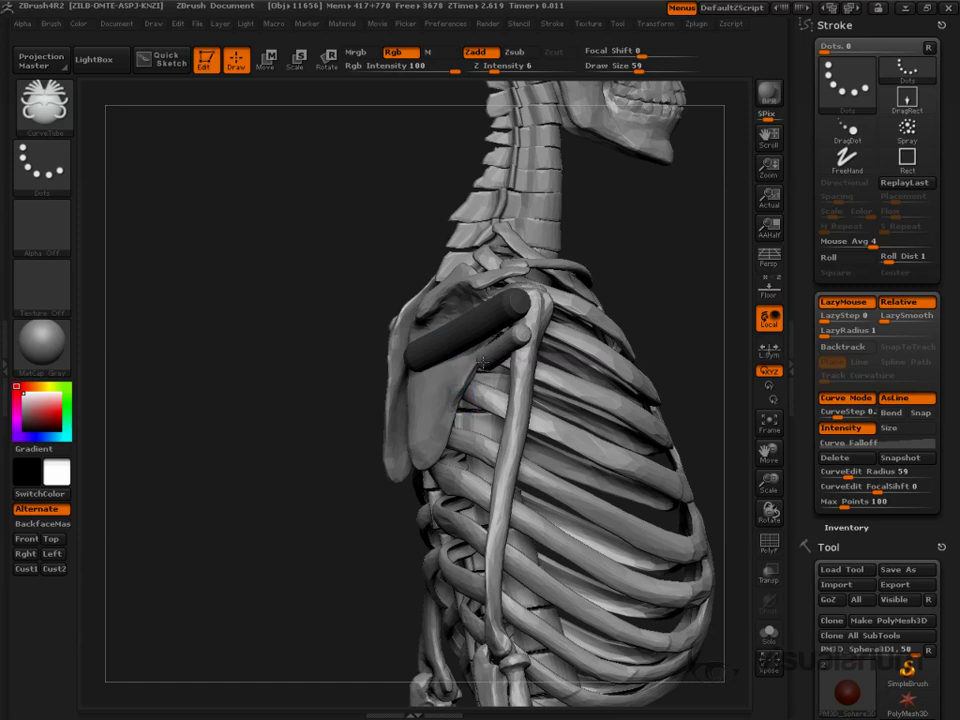
left_click_drag(657, 275, 500, 333)
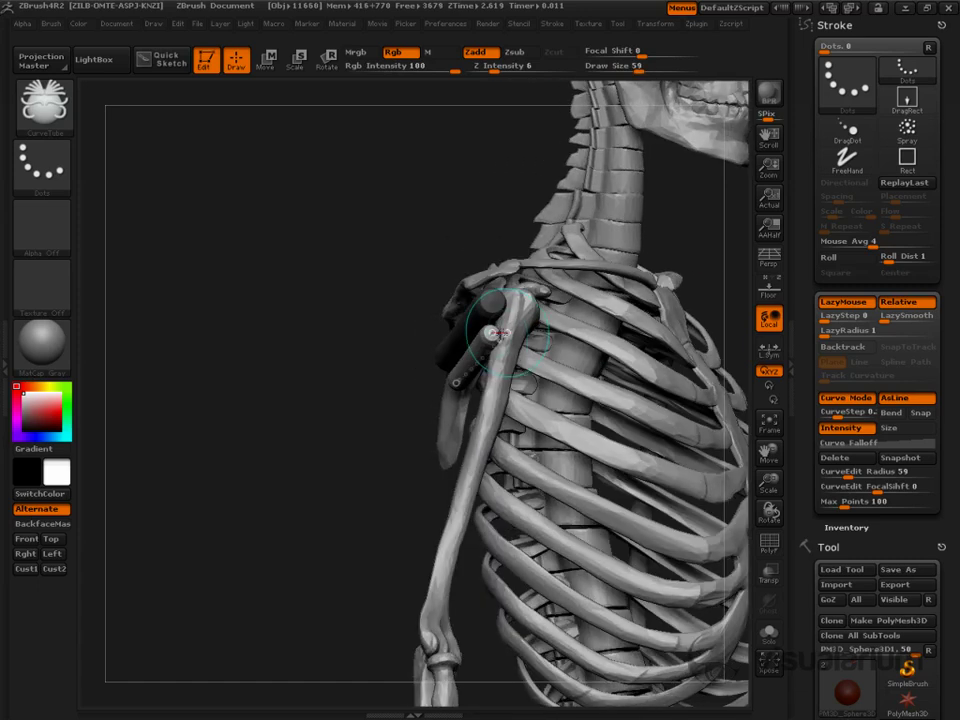
left_click_drag(376, 413, 446, 388)
left_click_drag(617, 392, 632, 380)
- Snapshot the second tube and place a copy from the scapula's lower tip to the front of the humerus, at draw size 25
left_click(906, 460)
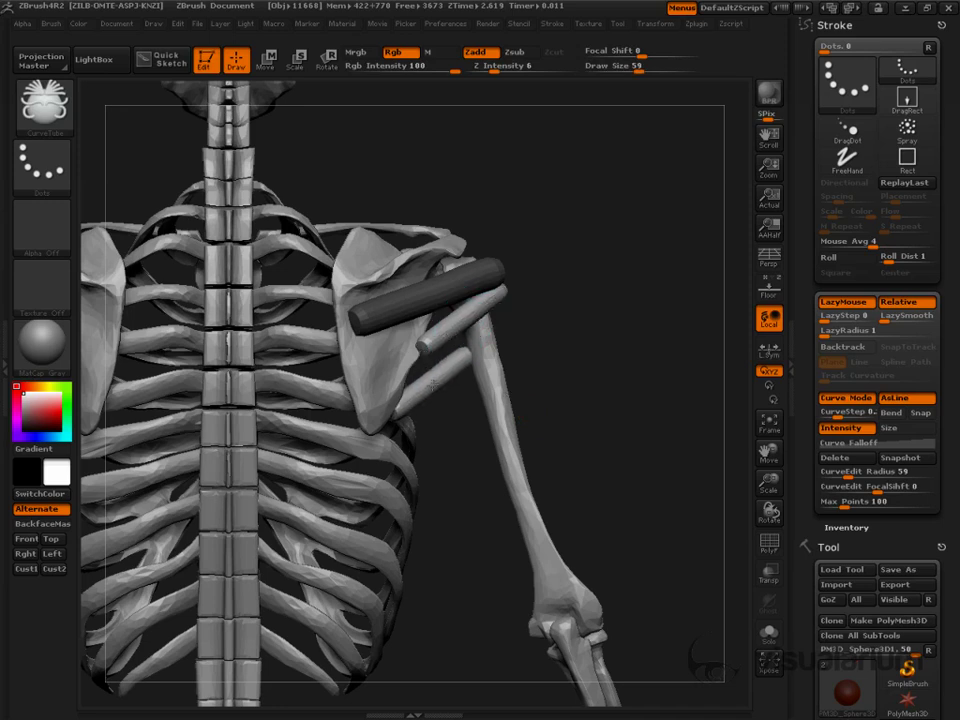
left_click_drag(569, 354, 502, 372)
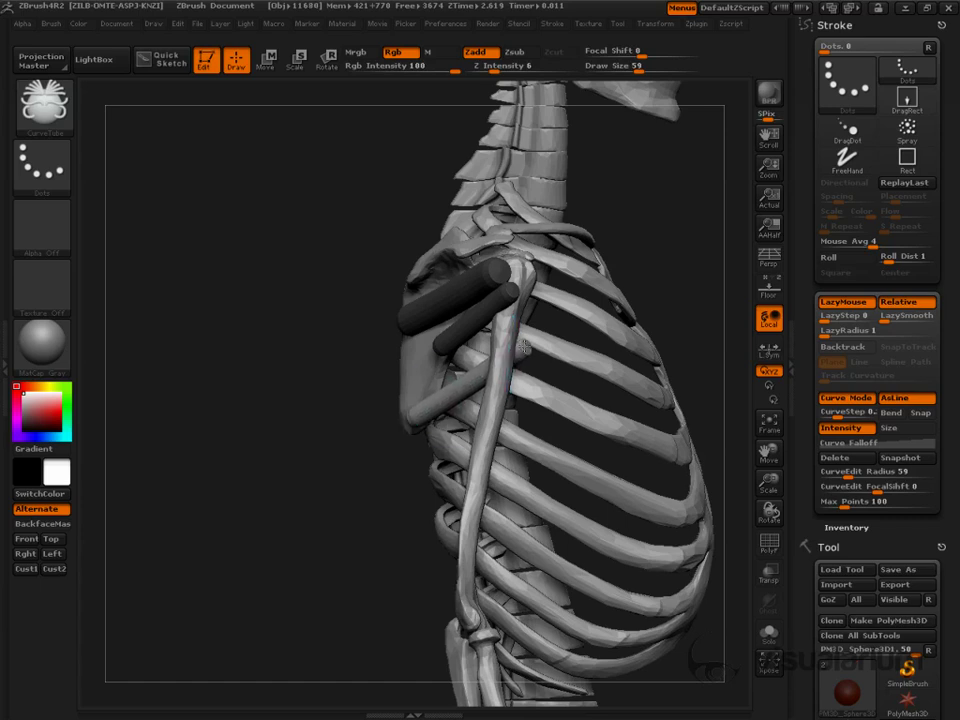
left_click_drag(524, 346, 745, 290)
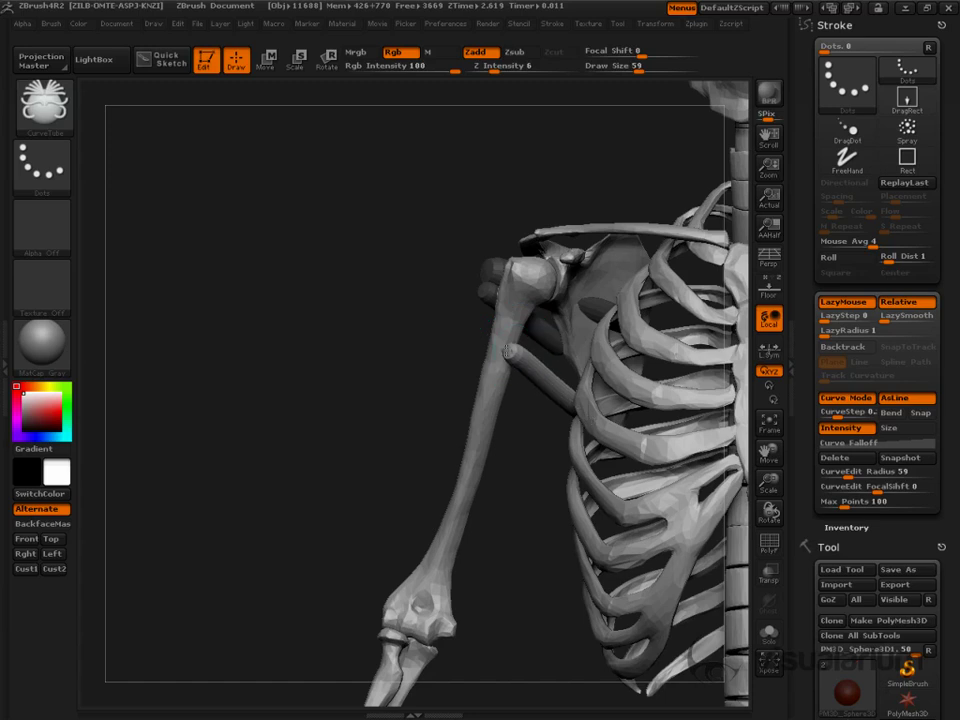
left_click_drag(391, 449, 523, 416)
key("s")
left_click_drag(600, 364, 608, 364)
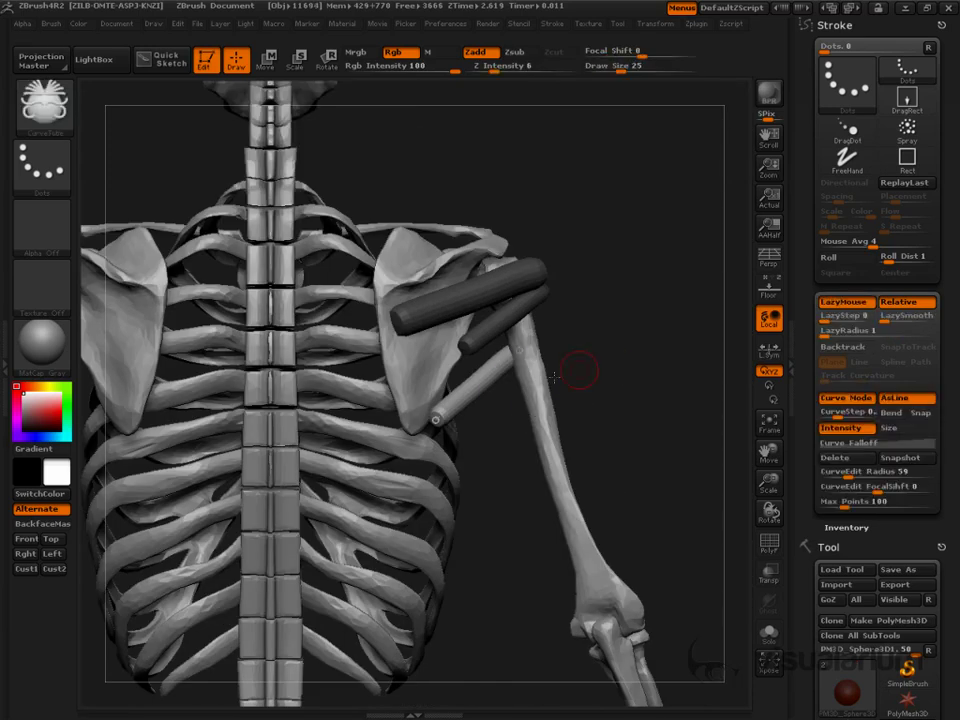
- Snapshot the third tube and swing the copy downward so it runs along the back of the upper humerus
left_click_drag(483, 383, 592, 425)
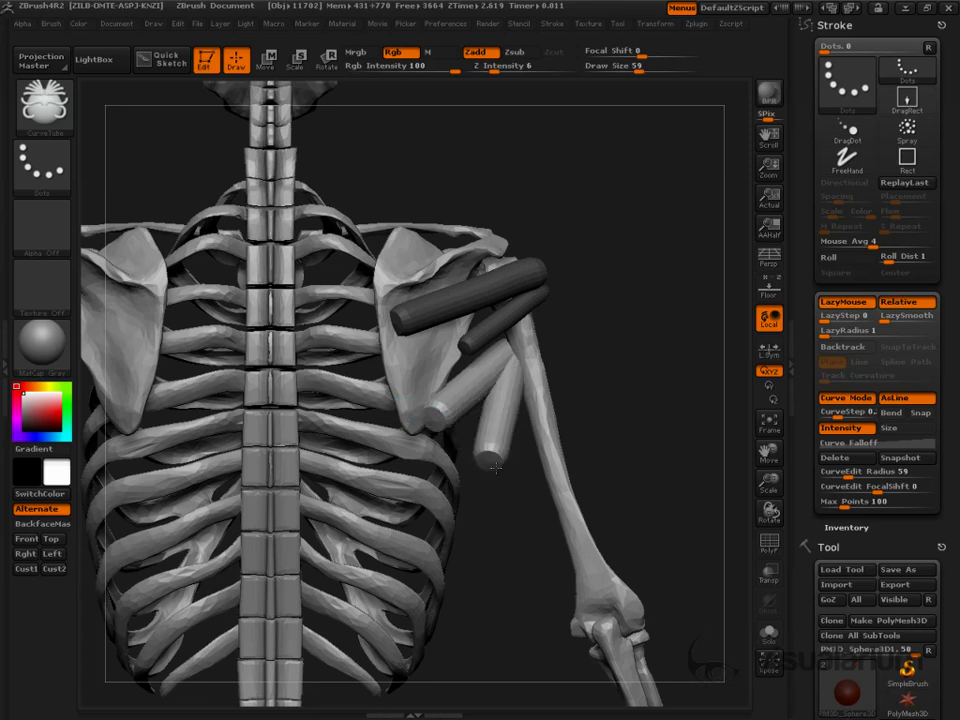
mouse_move(600, 460)
left_mouse_down()
mouse_move(624, 452)
mouse_move(589, 432)
left_mouse_up()
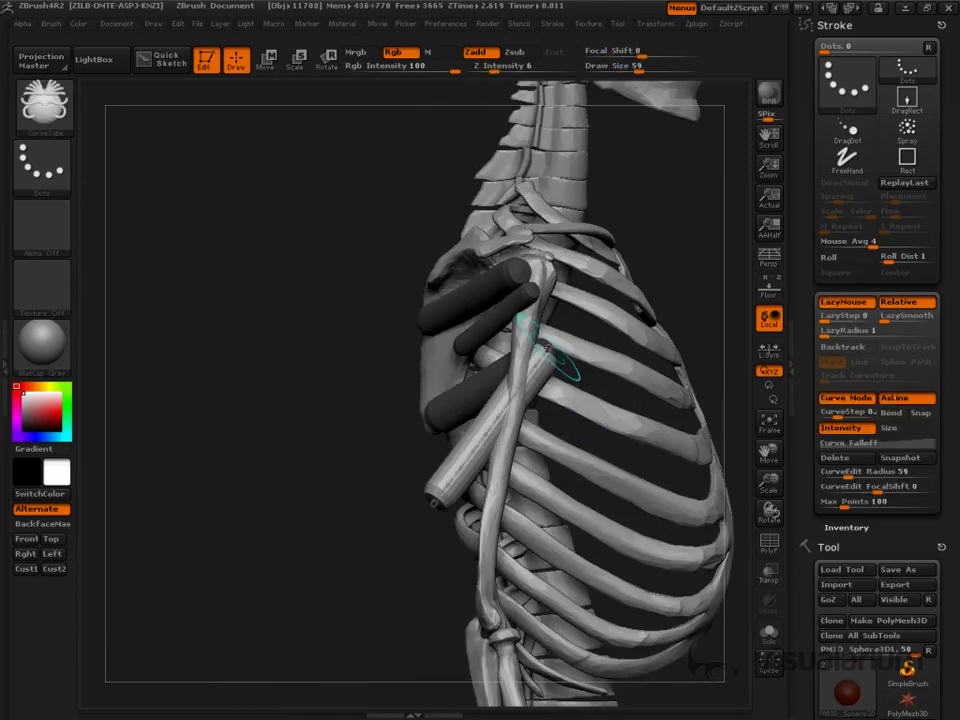
left_click_drag(548, 348, 508, 313)
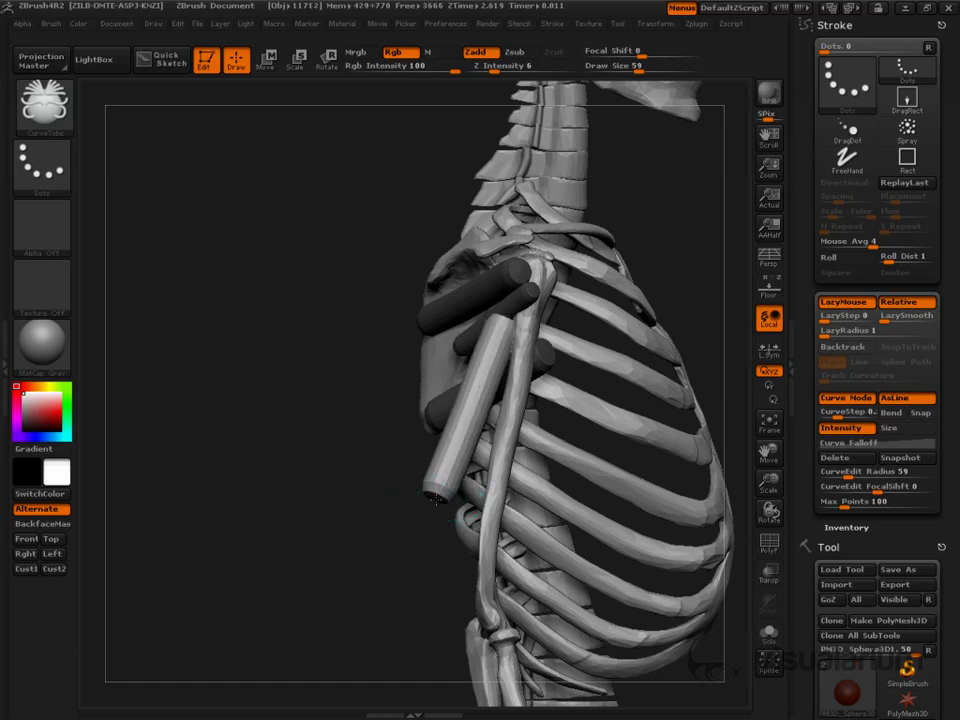
left_click_drag(444, 496, 480, 438)
left_click_drag(388, 503, 530, 480)
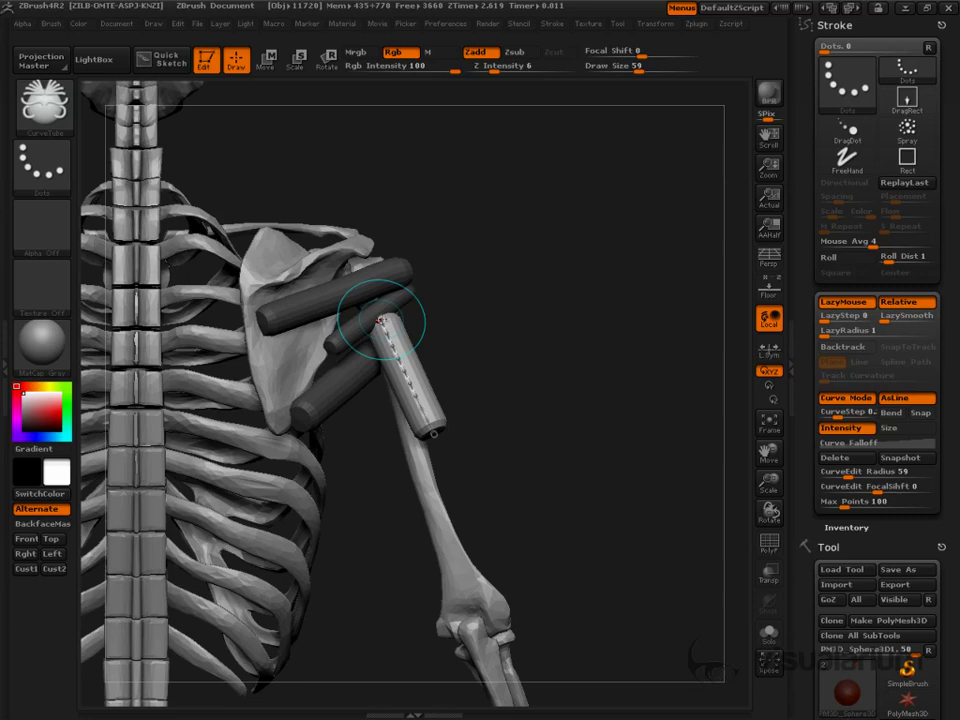
- Attach the fourth tube's upper end to the scapula's outer edge below the shoulder joint and align its lower end behind the humerus
left_click_drag(384, 318, 350, 292)
left_click_drag(484, 318, 300, 320)
mouse_move(378, 354)
left_mouse_down()
mouse_move(372, 348)
mouse_move(391, 341)
left_mouse_up()
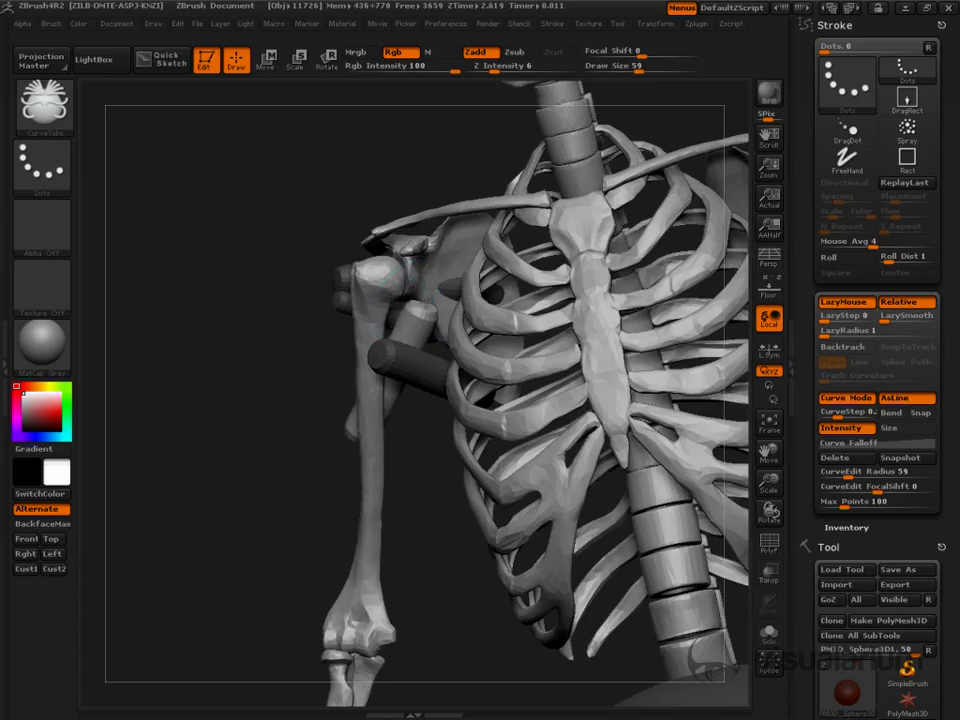
mouse_move(304, 425)
left_mouse_down()
mouse_move(298, 465)
mouse_move(299, 442)
mouse_move(288, 436)
left_mouse_up()
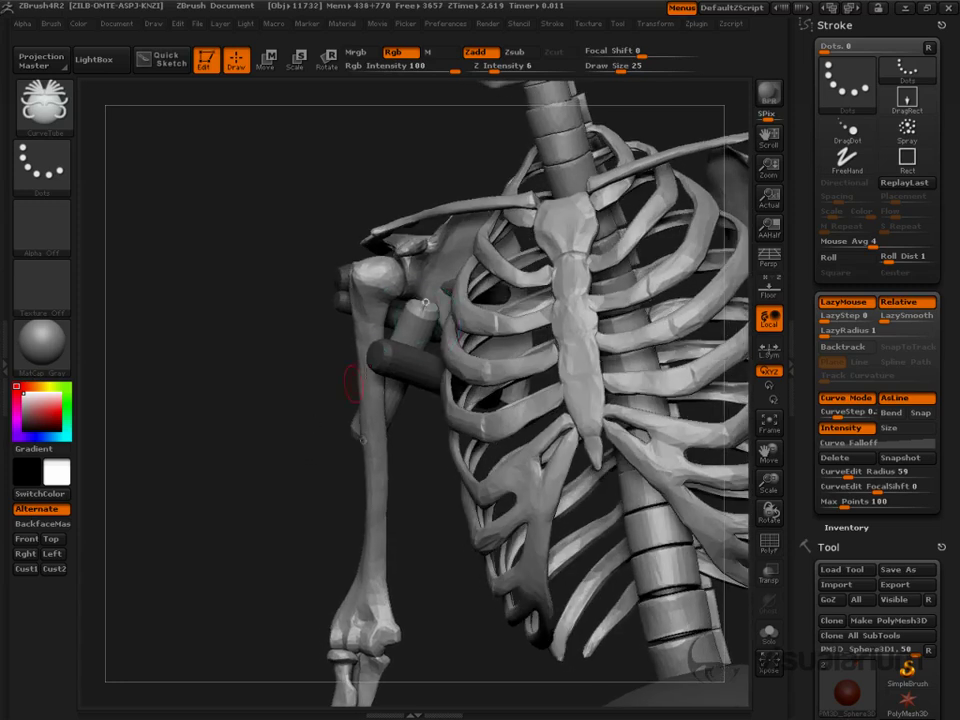
left_click_drag(343, 385, 425, 486)
left_click_drag(524, 441, 446, 377)
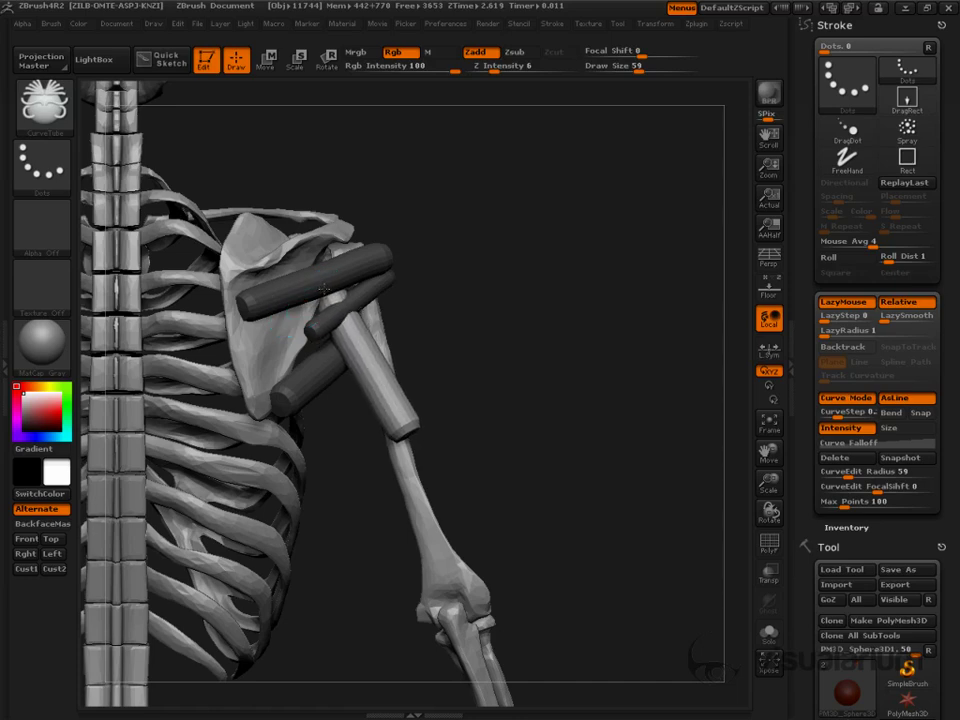
left_click_drag(336, 297, 343, 354)
left_click_drag(257, 268, 306, 437)
mouse_move(469, 414)
left_mouse_down()
mouse_move(527, 426)
mouse_move(487, 440)
mouse_move(448, 427)
left_mouse_up()
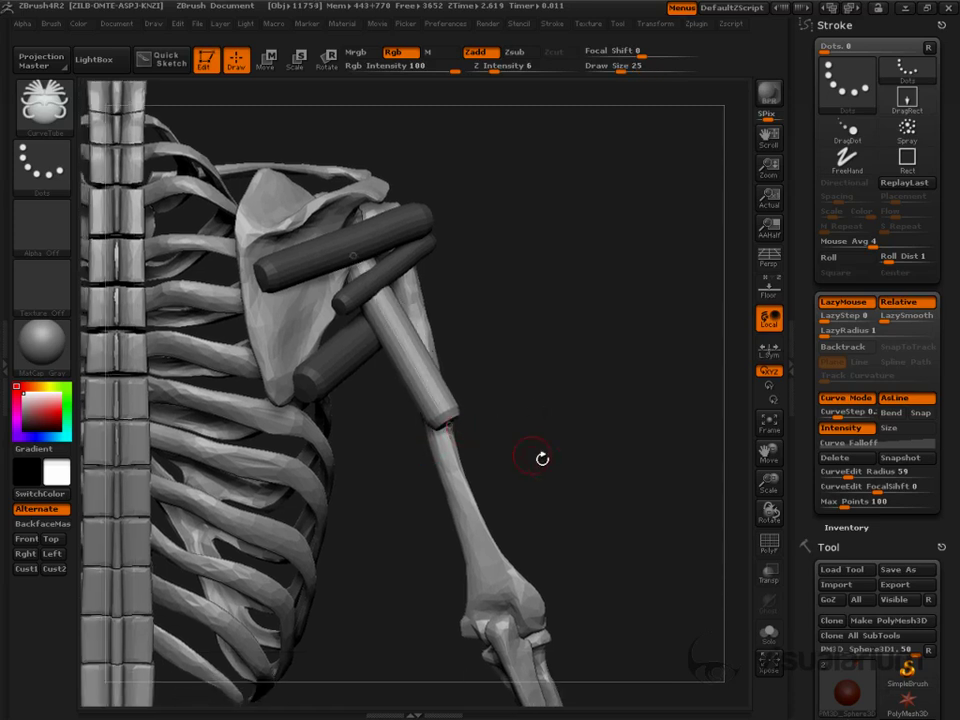
left_click_drag(541, 458, 584, 436)
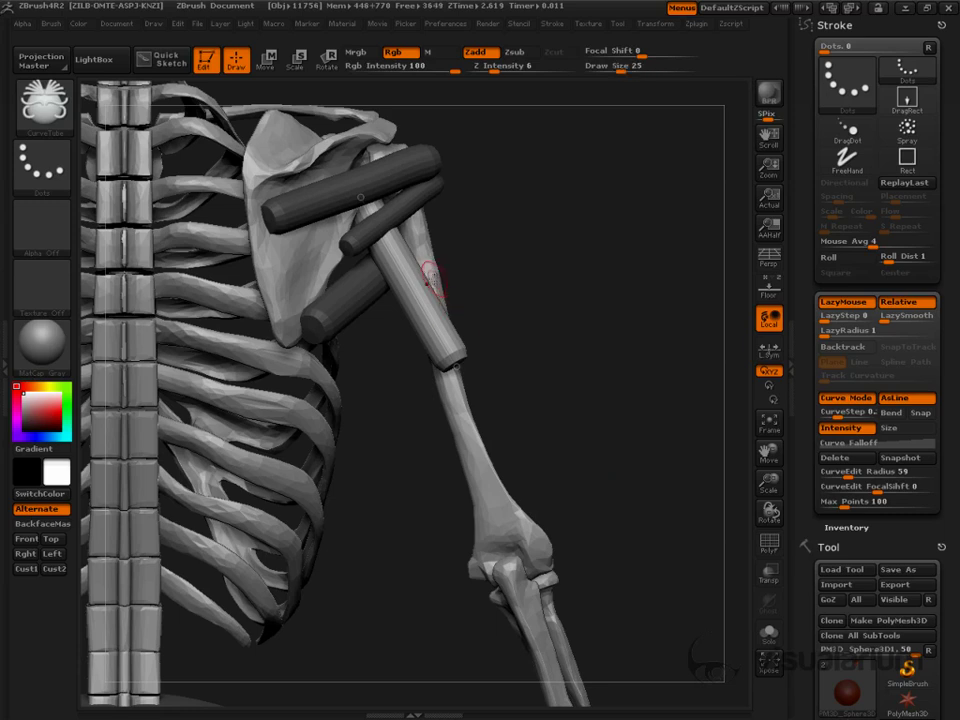
- Snapshot the fourth tube and stretch a copy along the back of the humerus from its upper shaft to the elbow
left_click(910, 461)
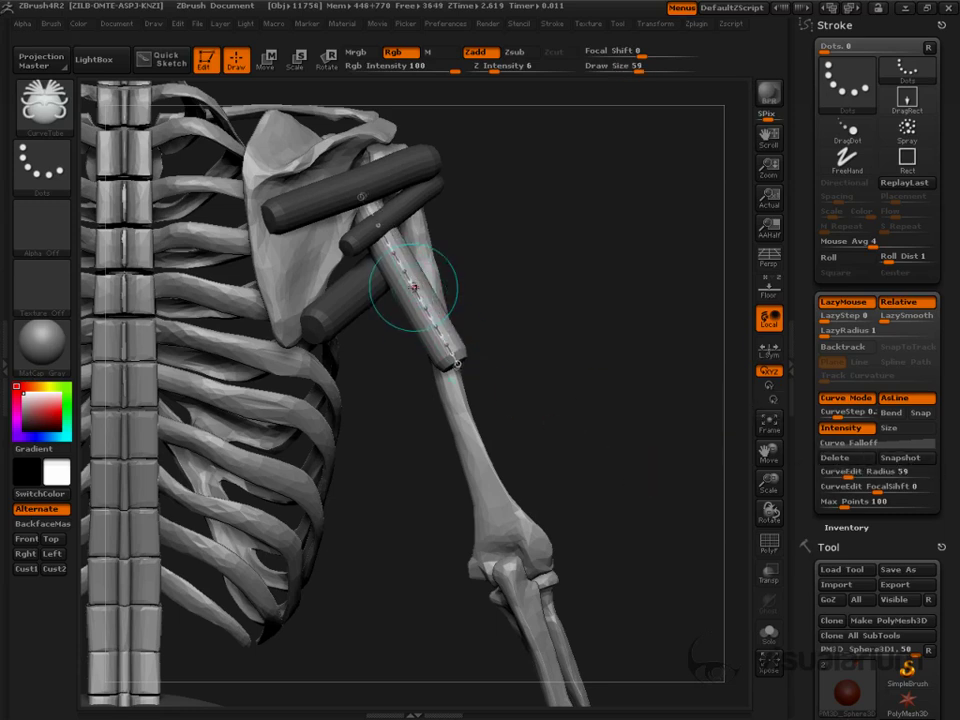
left_click_drag(414, 285, 471, 343)
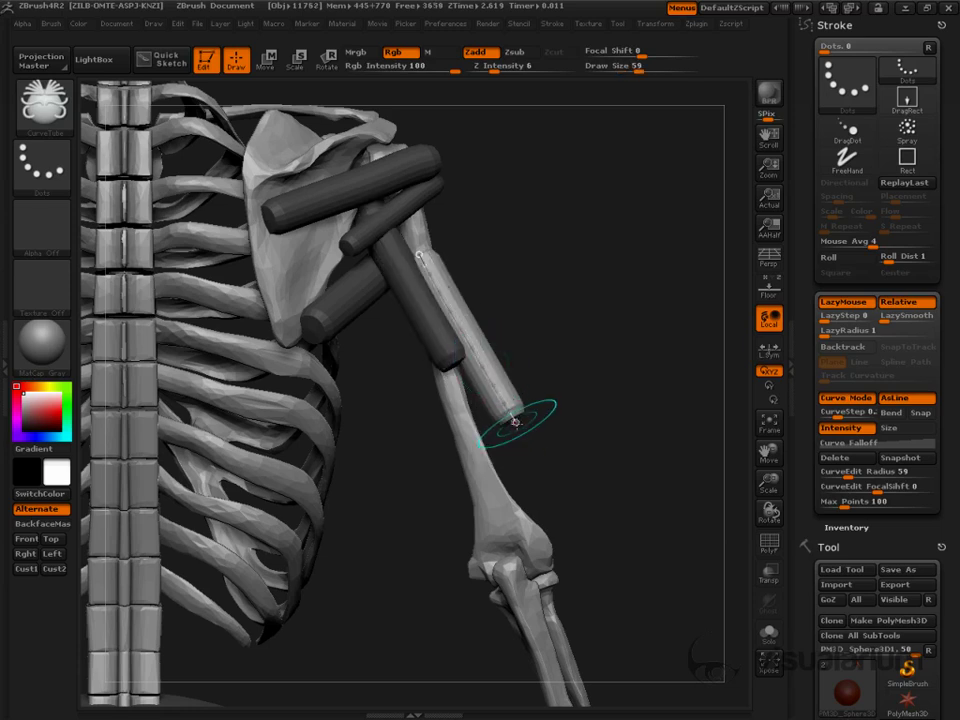
left_click_drag(514, 420, 518, 581)
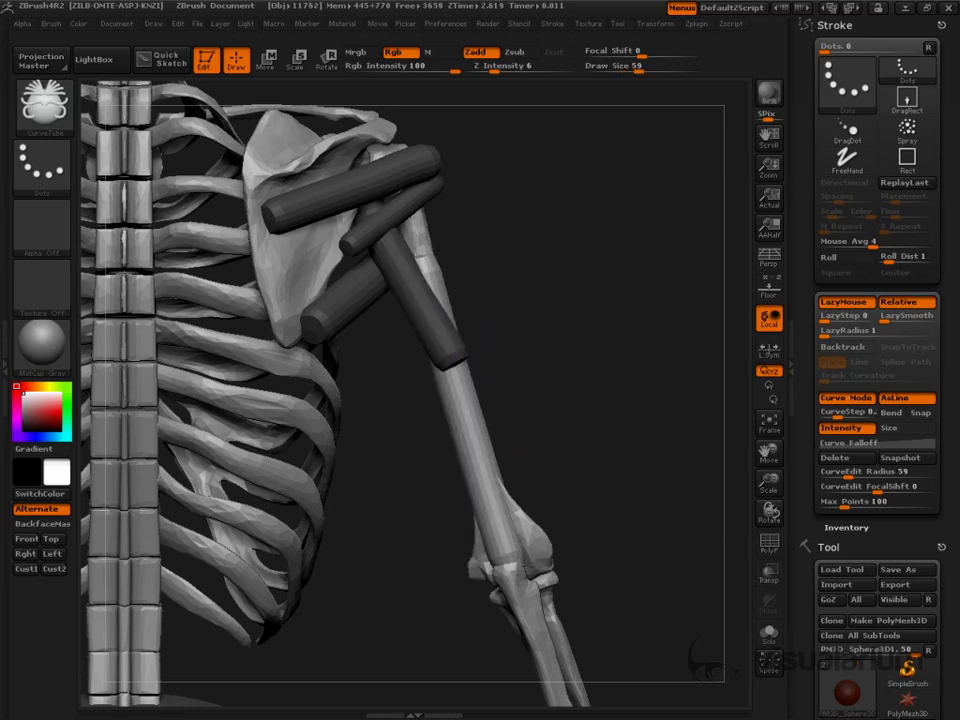
left_click_drag(625, 484, 535, 482)
left_click_drag(527, 405, 507, 403)
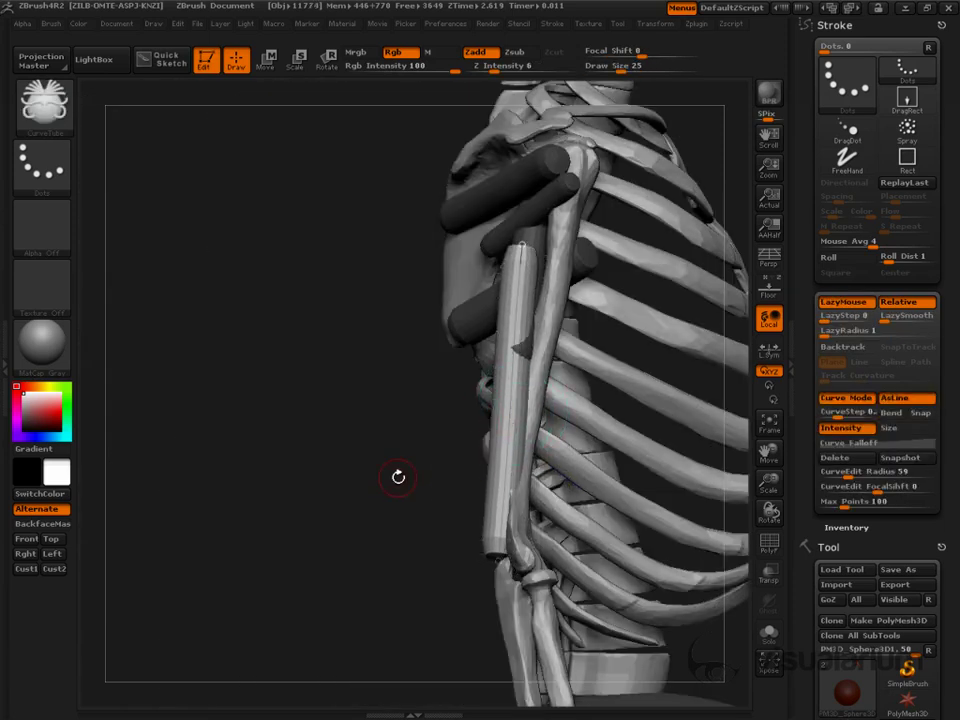
left_click_drag(398, 477, 514, 441)
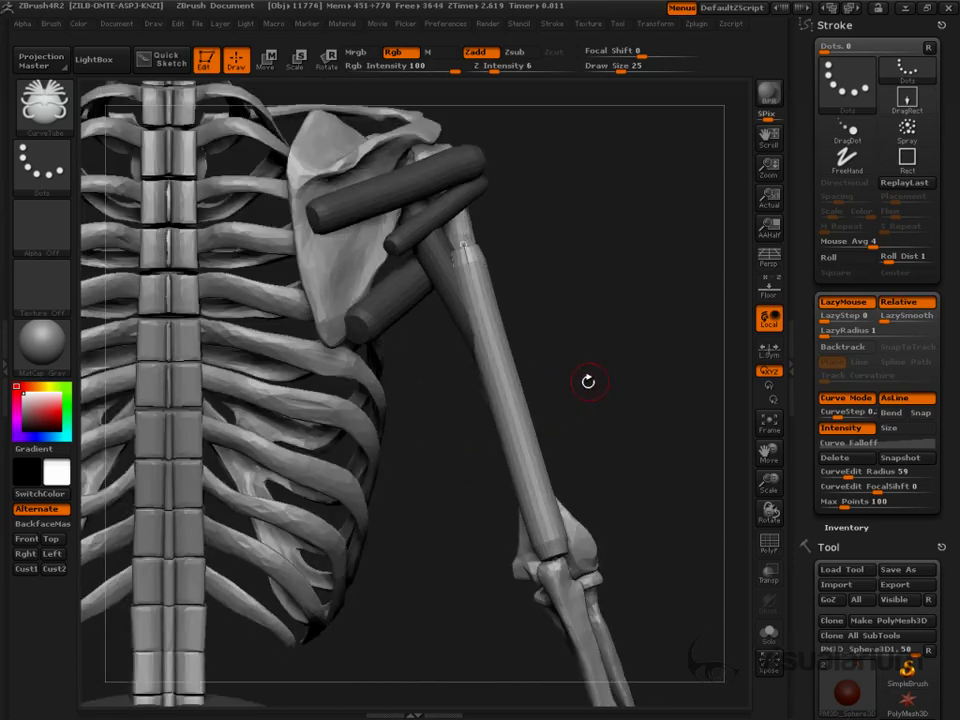
- Mask everything except the short tube along the back of the upper humerus and enlarge the Move brush to draw size 122
left_click_drag(660, 450, 560, 456)
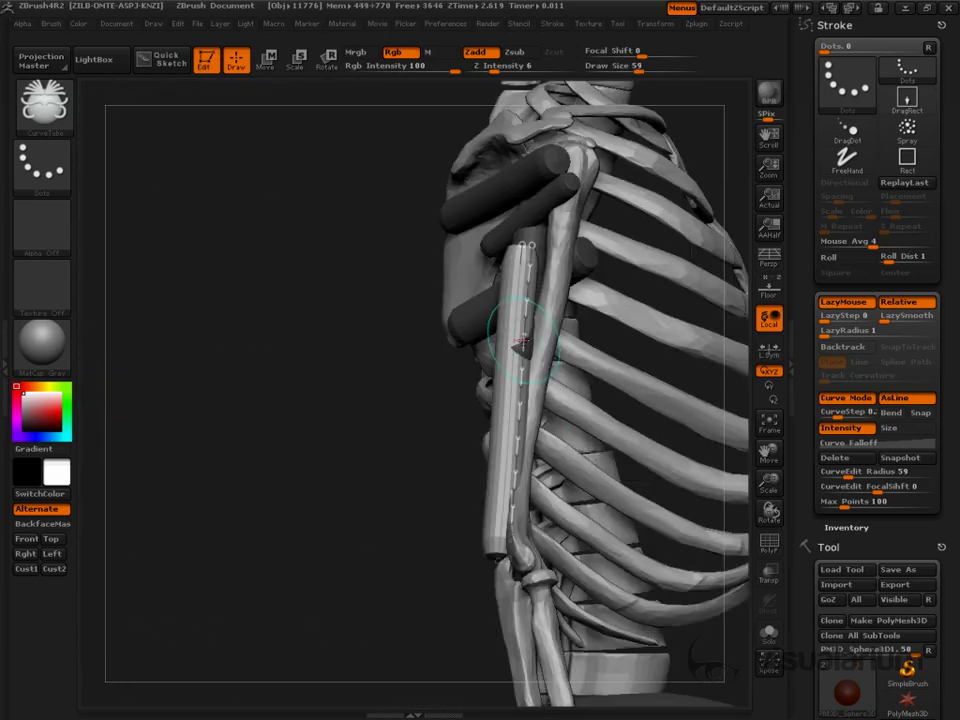
mouse_move(260, 394)
left_mouse_down()
mouse_move(407, 519)
mouse_move(560, 445)
mouse_move(643, 438)
mouse_move(639, 521)
left_mouse_up()
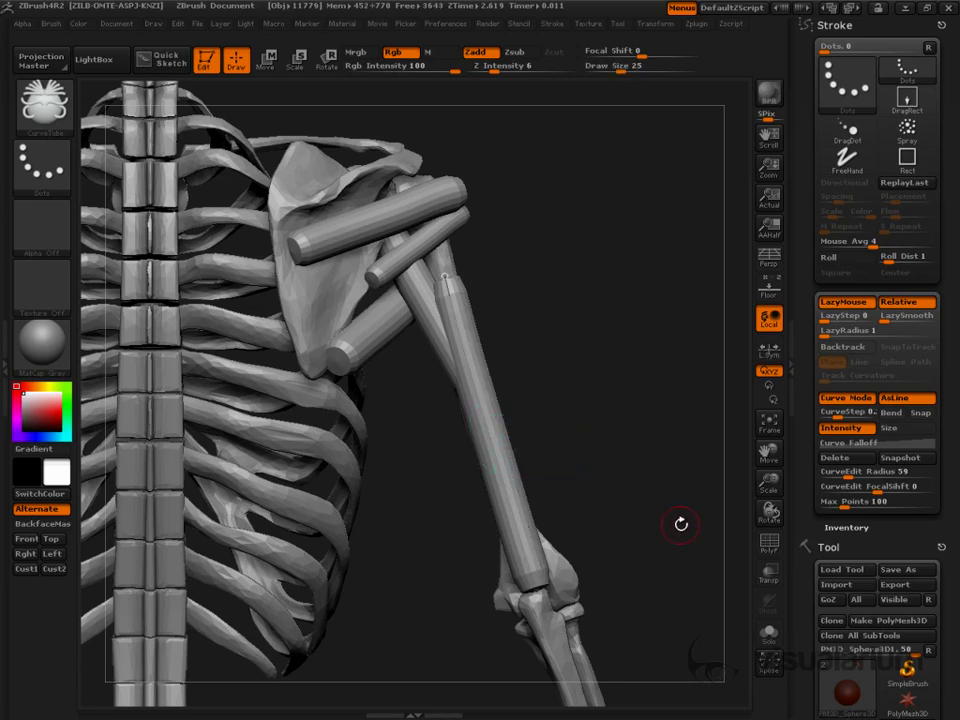
left_click(431, 322, "ctrl+shift")
left_click(590, 374, "ctrl")
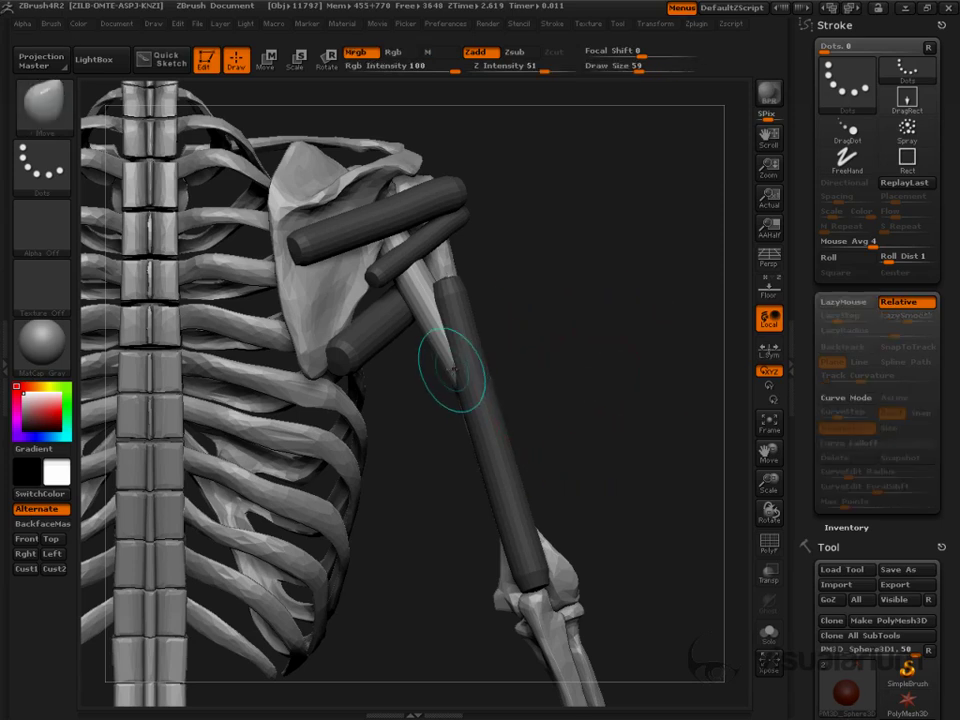
key("s")
left_click_drag(466, 366, 491, 365)
left_click_drag(588, 368, 476, 365)
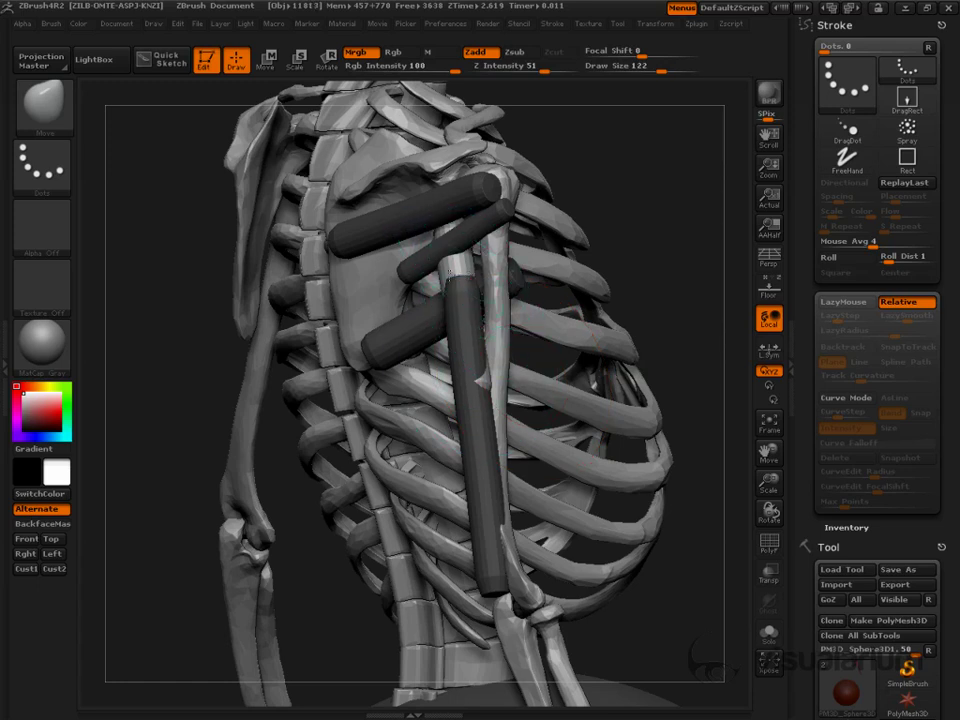
- Set the Move brush to draw size 143 and delete the leftover tube curve, leaving Curve Mode off
key("s")
left_click_drag(449, 275, 456, 275)
left_click_drag(640, 296, 698, 300)
left_click(850, 399)
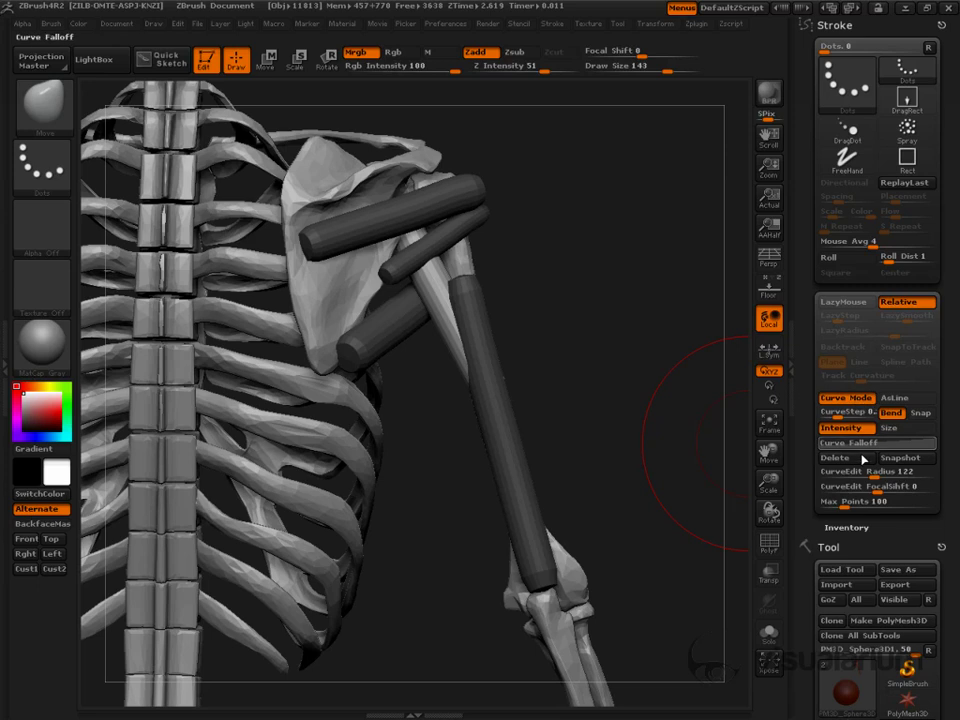
left_click(857, 459)
left_click(848, 399)
- Bend the unmasked short tube with Move at draw size 211 so it arcs from the scapula's outer edge over the back of the upper arm
mouse_move(684, 396)
left_mouse_down()
mouse_move(574, 400)
mouse_move(543, 375)
left_mouse_up()
key("s")
left_click_drag(542, 370, 563, 368)
left_click_drag(665, 352, 566, 341)
left_click_drag(440, 347, 425, 344)
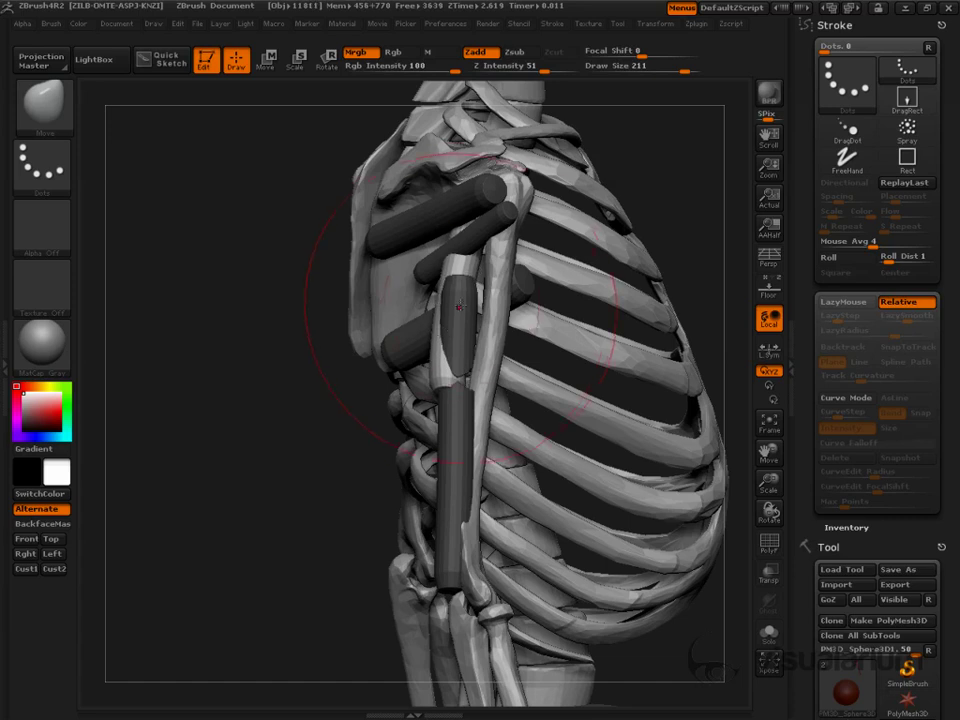
mouse_move(446, 290)
left_mouse_down()
mouse_move(438, 281)
mouse_move(456, 241)
left_mouse_up()
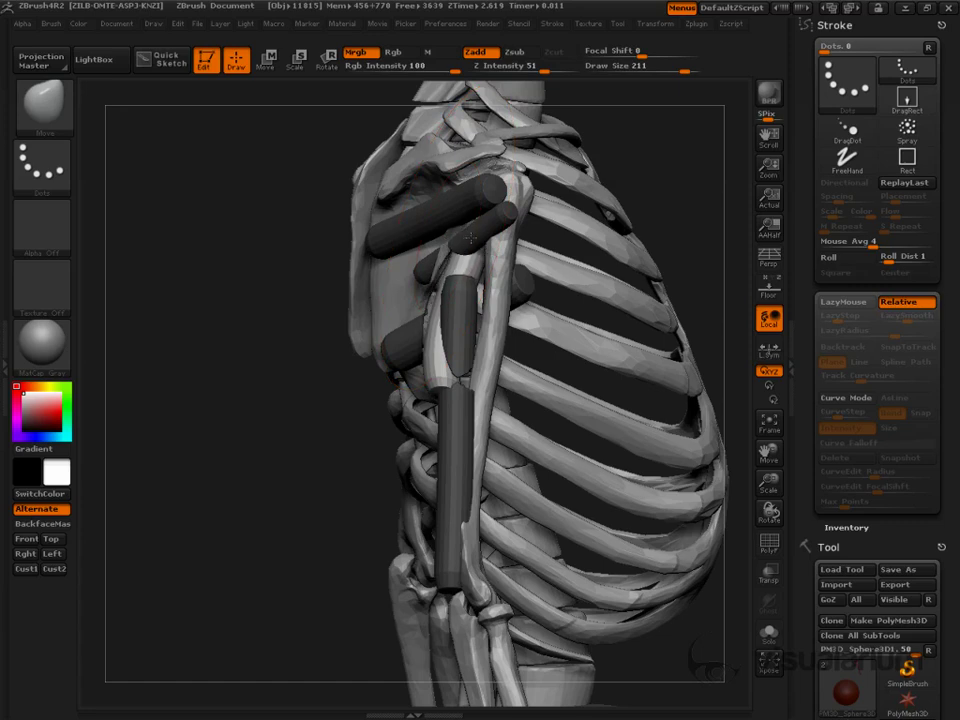
mouse_move(304, 356)
left_mouse_down()
mouse_move(358, 369)
mouse_move(613, 242)
mouse_move(594, 221)
mouse_move(540, 240)
left_mouse_up()
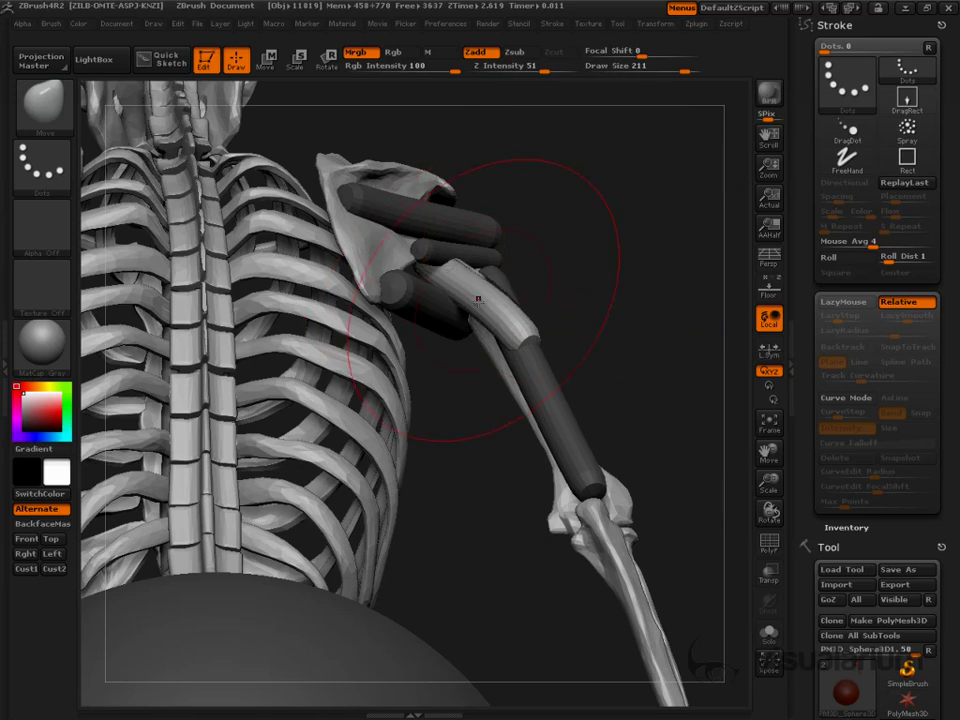
left_click_drag(655, 270, 400, 352)
left_click_drag(528, 262, 515, 268)
left_click_drag(310, 352, 510, 335)
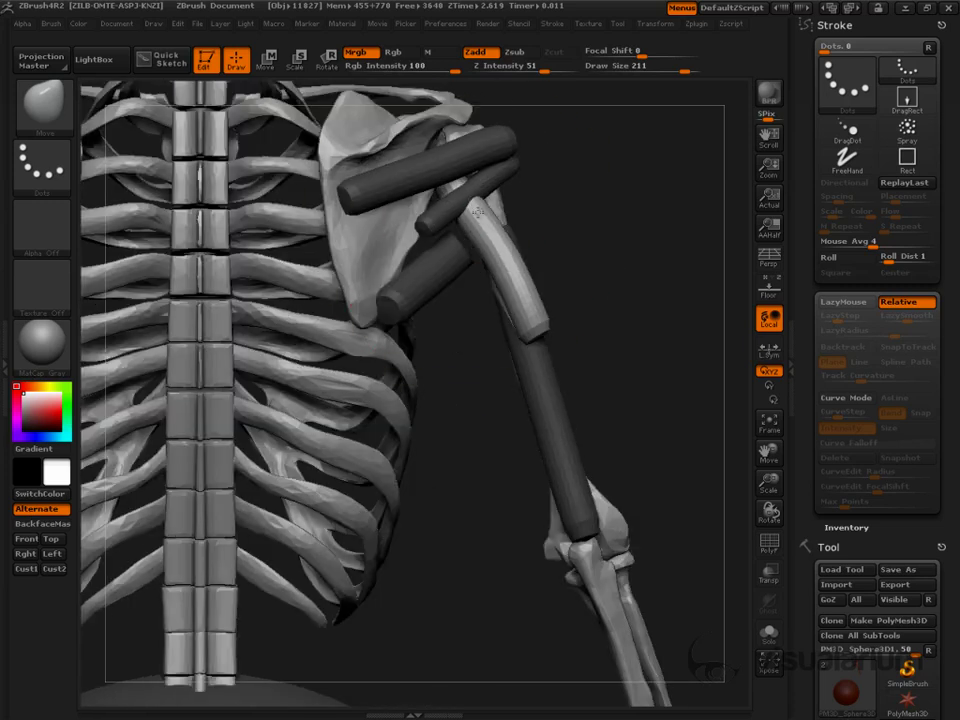
- Isolate the long tube running to the elbow and mask all the other tubes
left_click_drag(661, 417, 631, 408, "alt")
left_click(520, 438, "ctrl+shift")
left_click(611, 408, "ctrl")
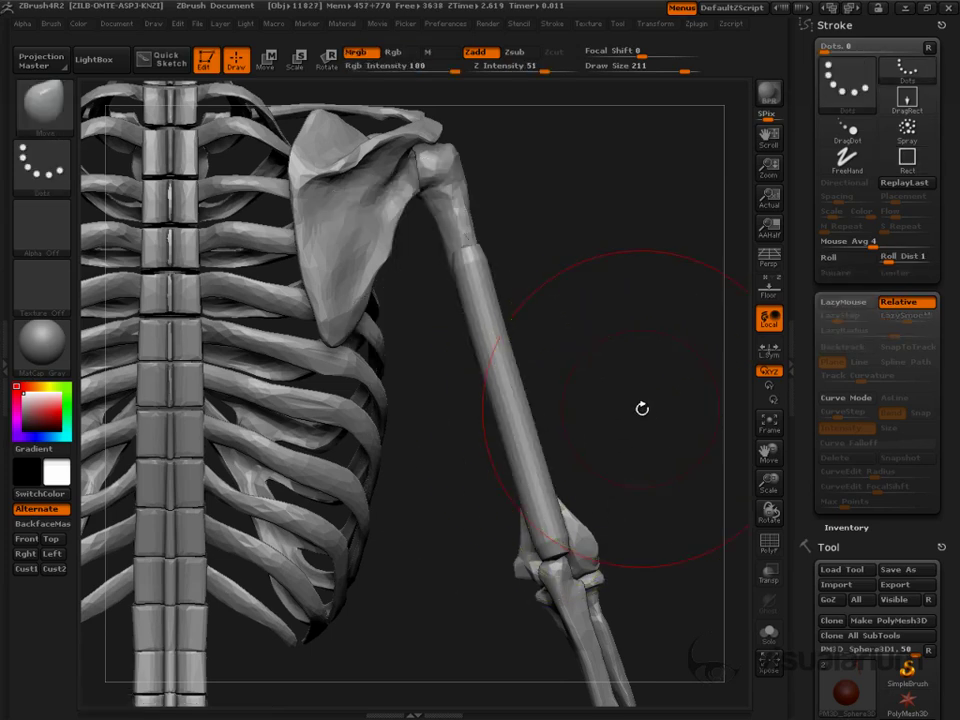
left_click(640, 412, "ctrl")
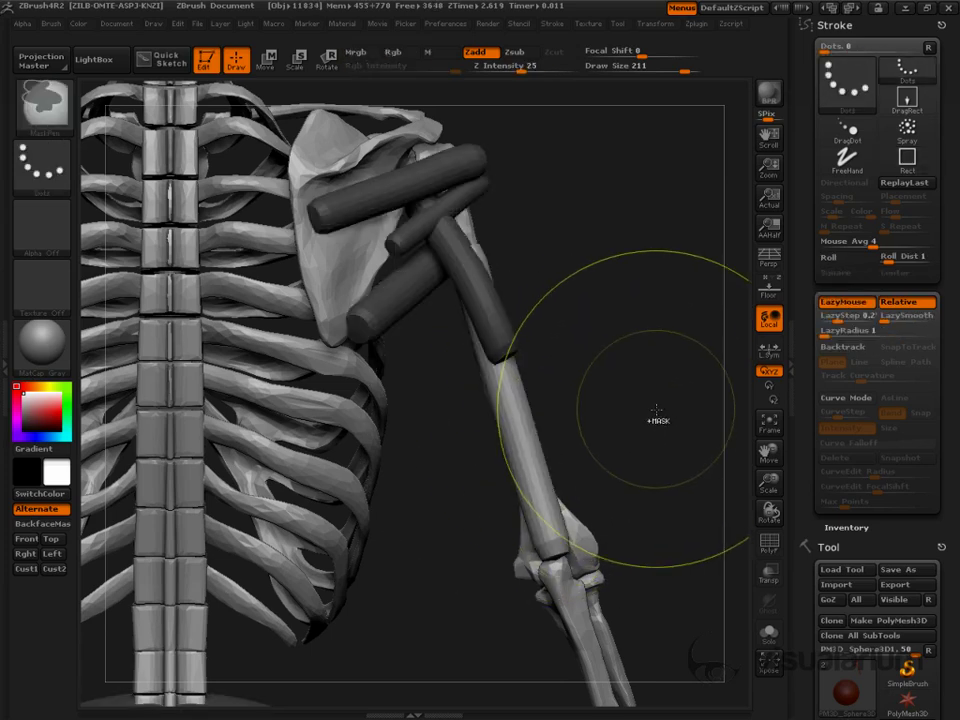
- Try to bow the middle of the long arm tube with the Move brush, then undo the change
mouse_move(517, 376)
left_mouse_down()
mouse_move(542, 351)
mouse_move(444, 390)
left_mouse_up()
key("ctrl+z")
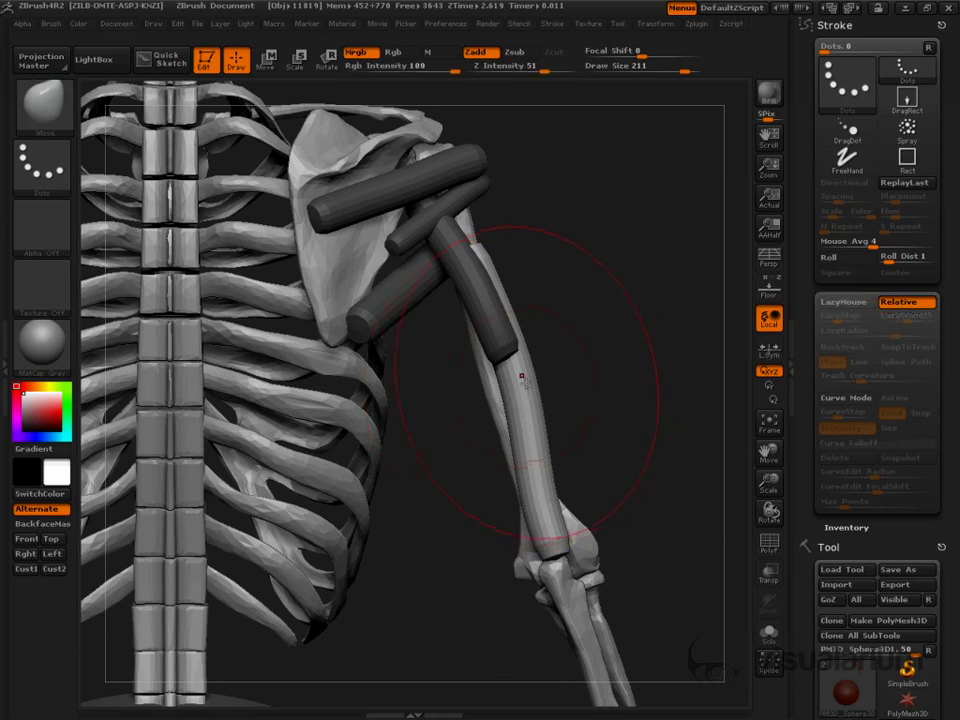
key("ctrl+z")
- Inflate the upper and middle parts of the long arm tube into a muscle belly with the Inflat brush at draw size 256
key("b")
key("i")
key("n")
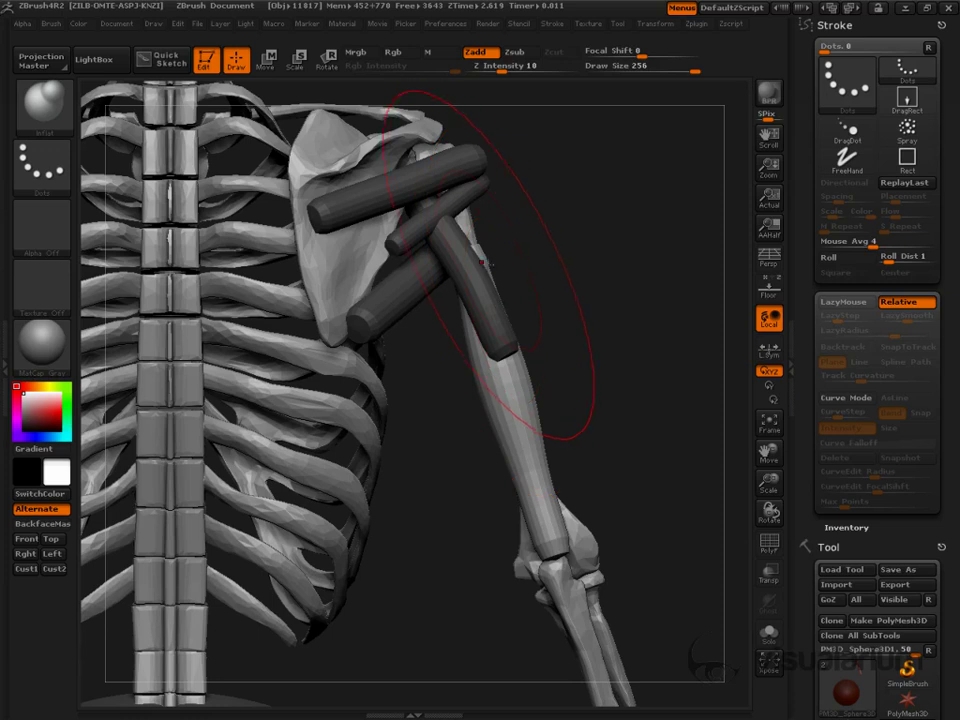
mouse_move(581, 287)
left_mouse_down()
mouse_move(508, 285)
mouse_move(505, 412)
left_mouse_up()
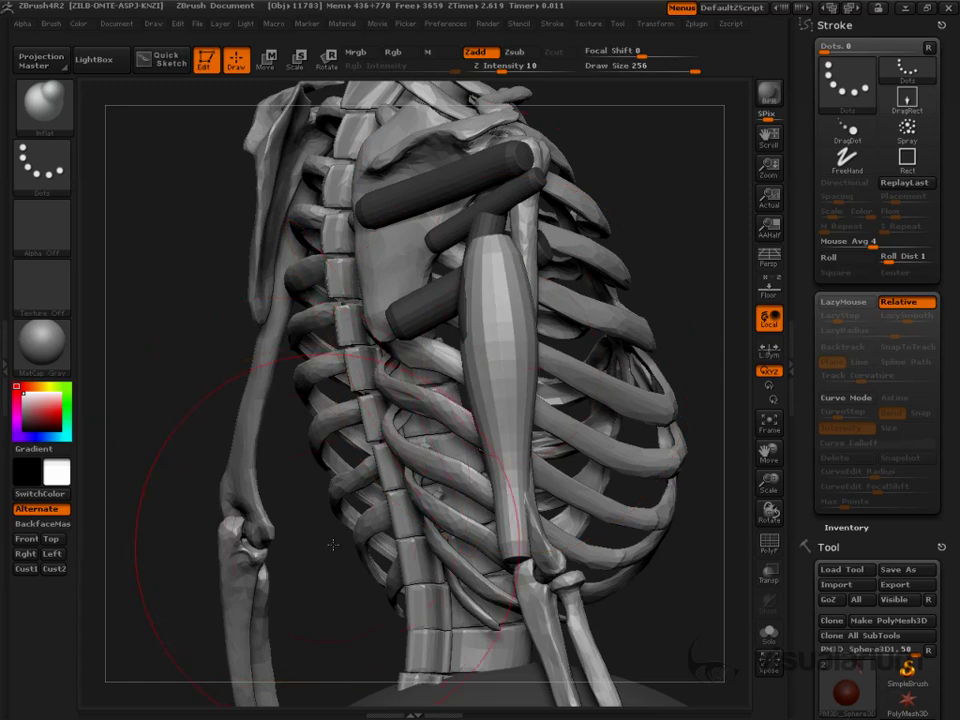
left_click_drag(332, 544, 360, 535)
left_click_drag(455, 300, 470, 410)
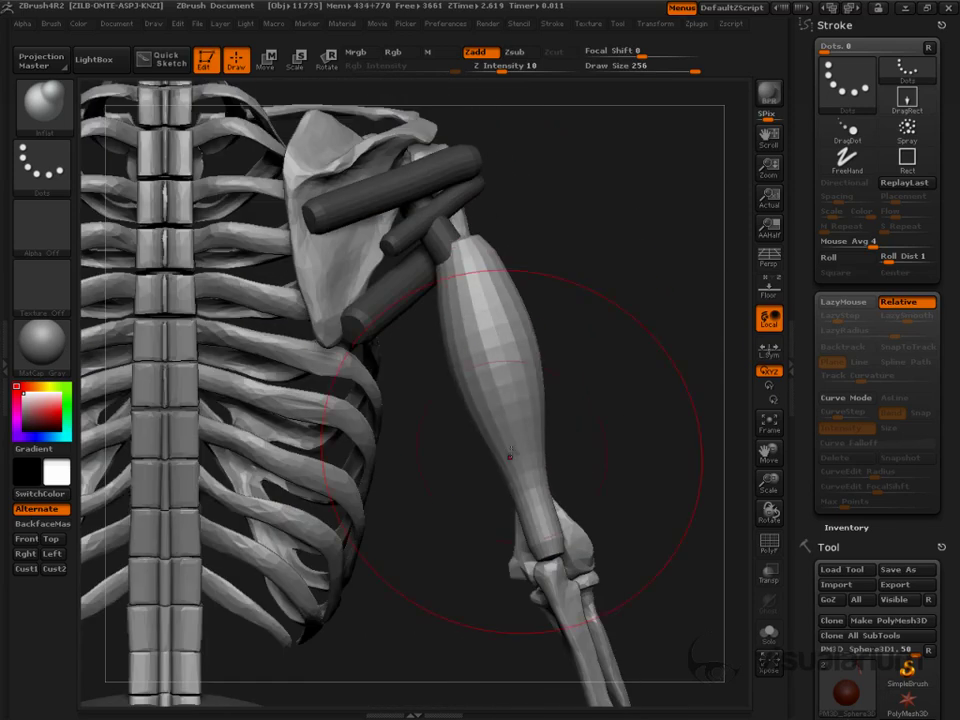
- Use Move at draw size 256 to seat the inflated muscle's lower end behind the elbow and bow its belly backward off the humerus
key("b")
key("m")
key("v")
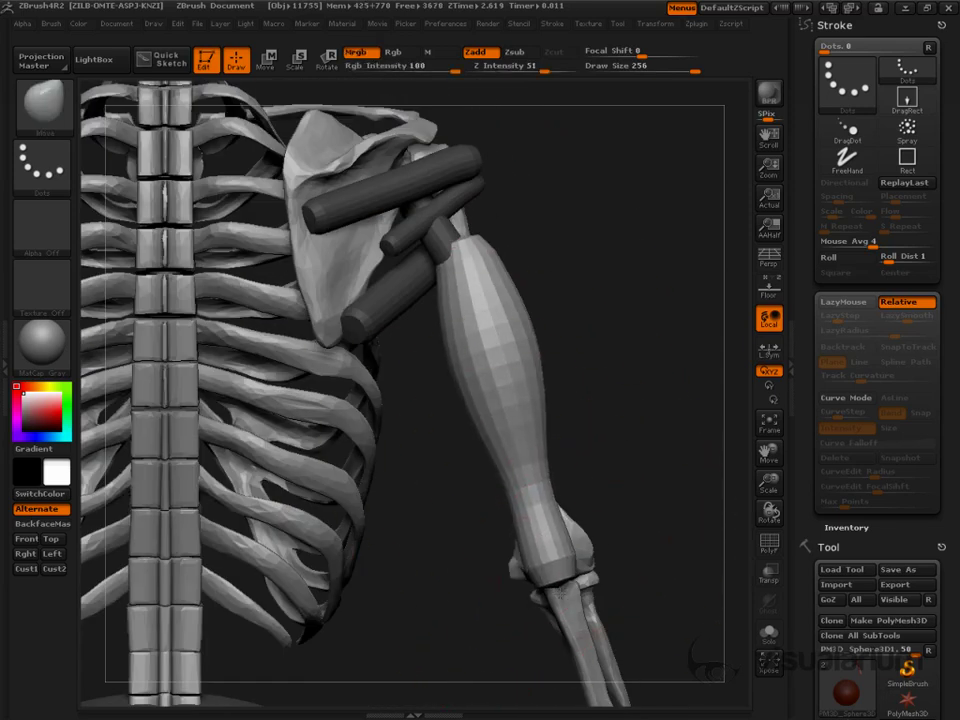
left_click_drag(605, 554, 575, 430)
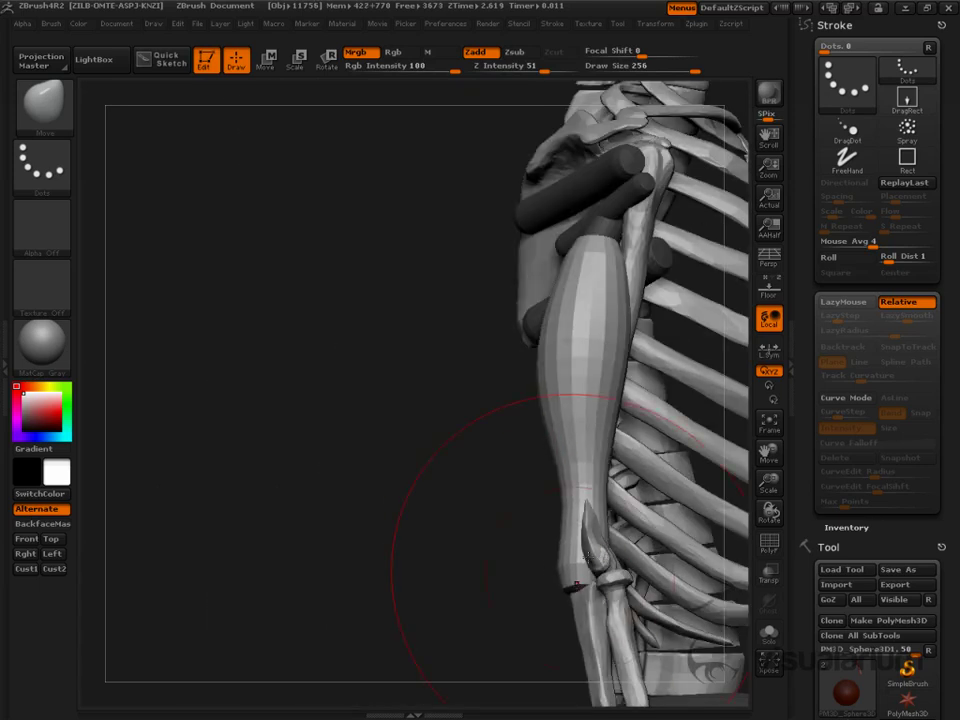
mouse_move(587, 512)
left_mouse_down()
mouse_move(537, 507)
mouse_move(534, 520)
mouse_move(580, 582)
left_mouse_up()
left_click_drag(553, 446, 570, 440)
left_click_drag(580, 326, 528, 338)
left_click_drag(571, 253, 594, 257)
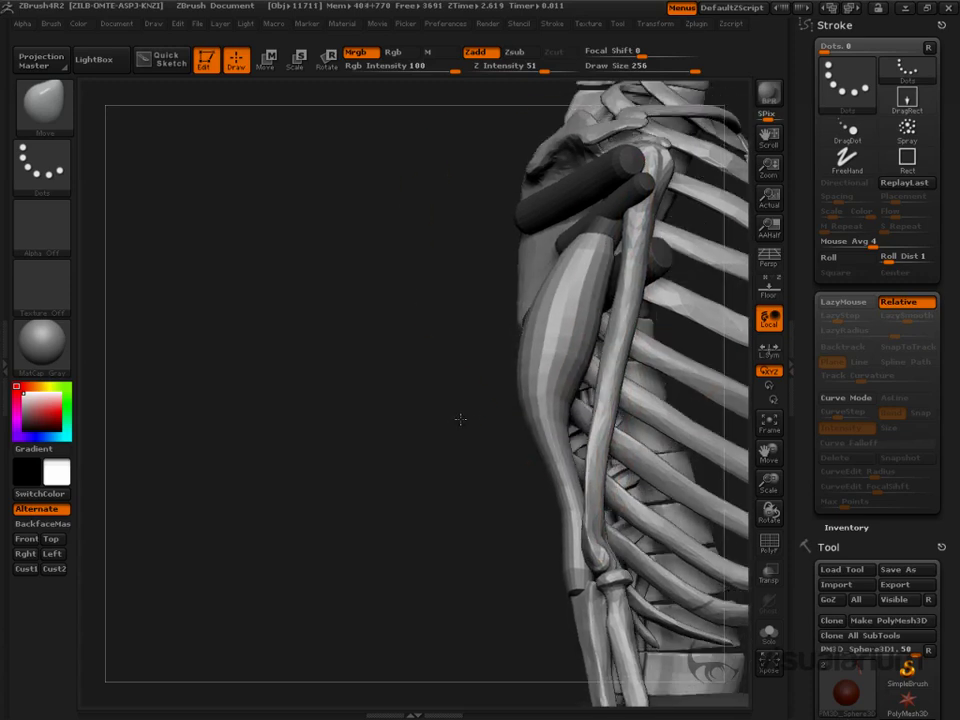
- Pull the muscle belly back toward the humerus and refine its side profile with Move at draw sizes 160 and 115
mouse_move(563, 398)
left_mouse_down()
mouse_move(598, 413)
mouse_move(574, 433)
mouse_move(587, 416)
left_mouse_up()
key("s")
key("s")
left_click_drag(605, 355, 585, 350)
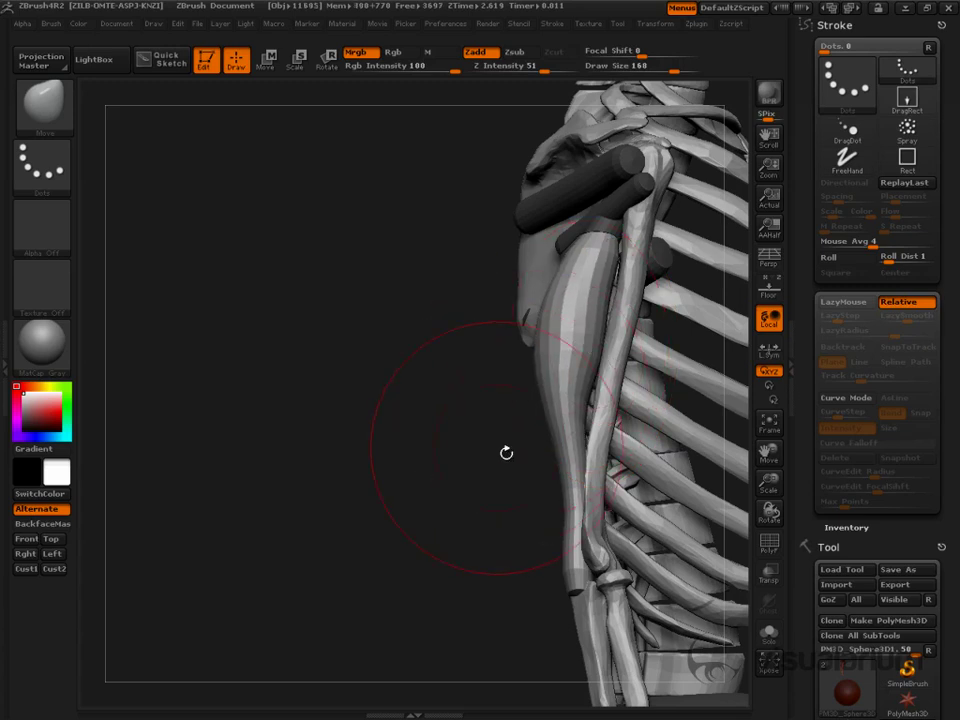
left_click_drag(506, 453, 556, 418)
left_click_drag(733, 175, 596, 400)
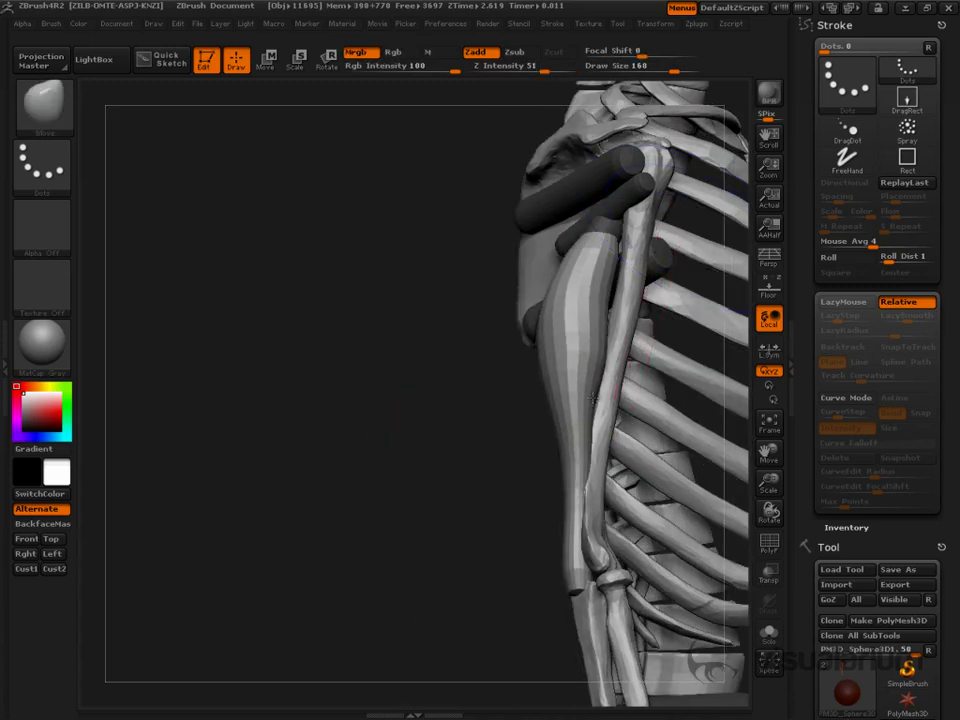
key("s")
left_click_drag(595, 446, 584, 449)
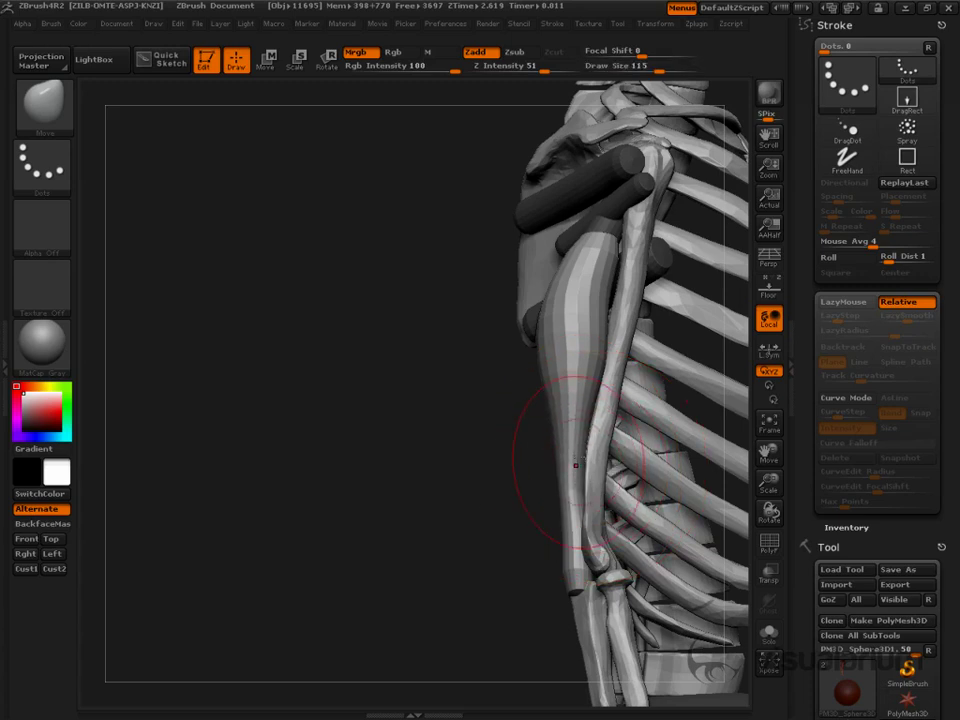
left_click_drag(464, 461, 523, 446)
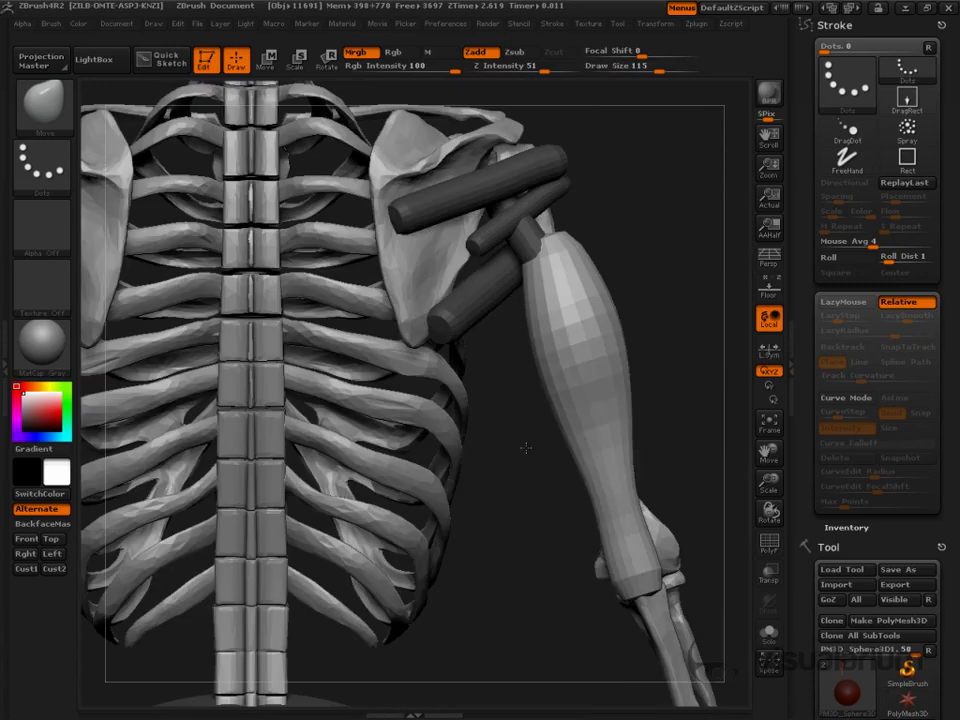
- Reshape the upper end and front edge of the large arm muscle against the humerus with Move at draw size 165
left_click_drag(558, 240, 576, 283)
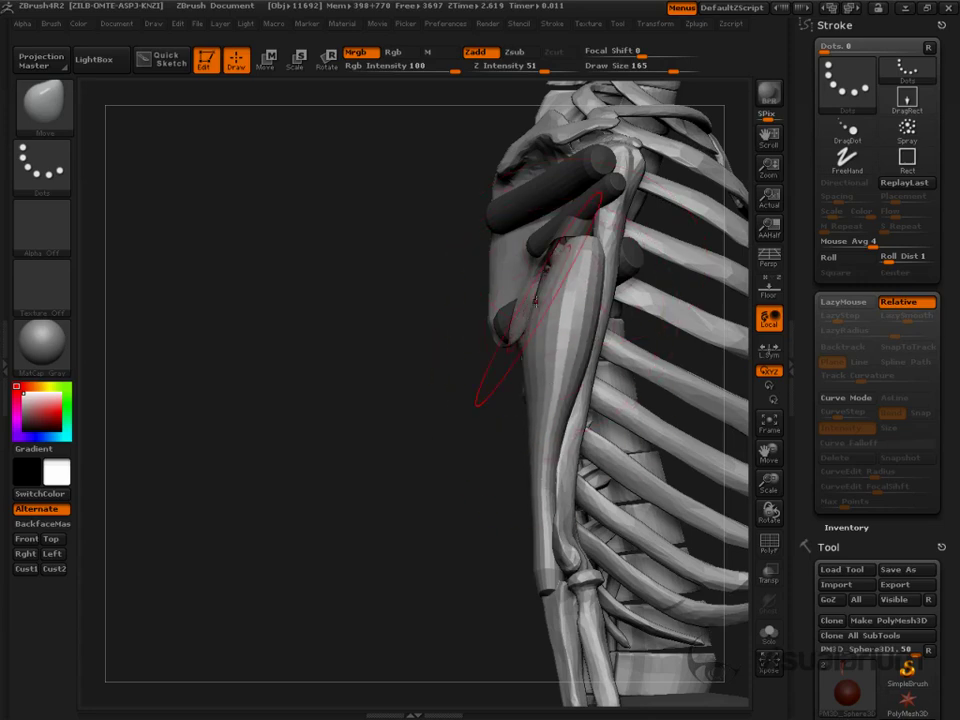
mouse_move(522, 326)
left_mouse_down()
mouse_move(506, 437)
mouse_move(684, 306)
mouse_move(659, 232)
mouse_move(690, 214)
mouse_move(518, 350)
mouse_move(470, 346)
left_mouse_up()
left_click_drag(584, 422, 578, 436)
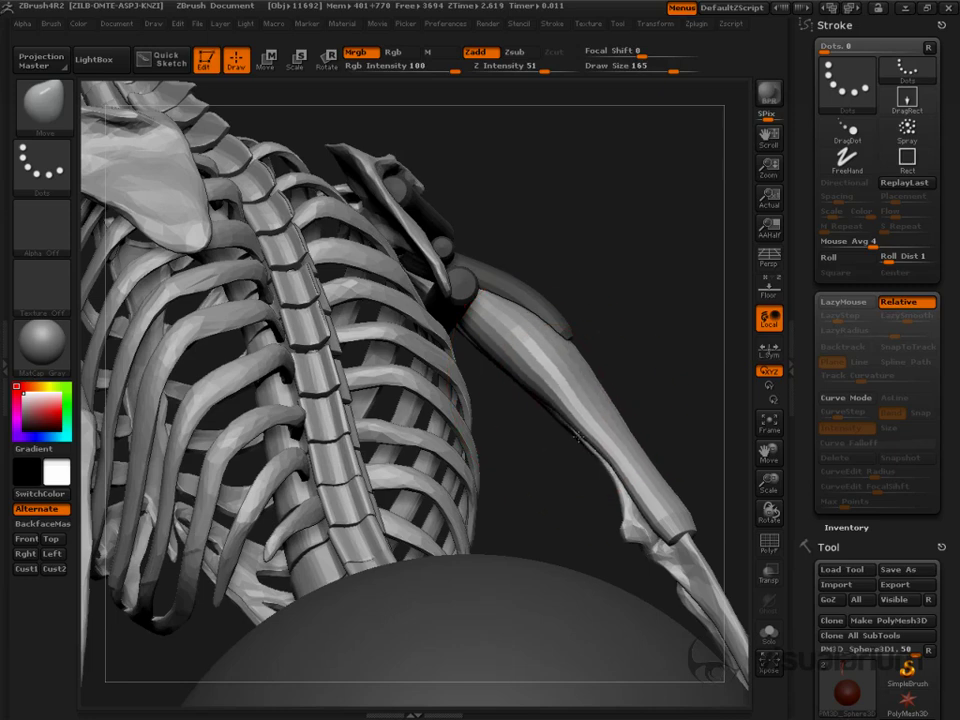
left_click_drag(672, 385, 641, 370)
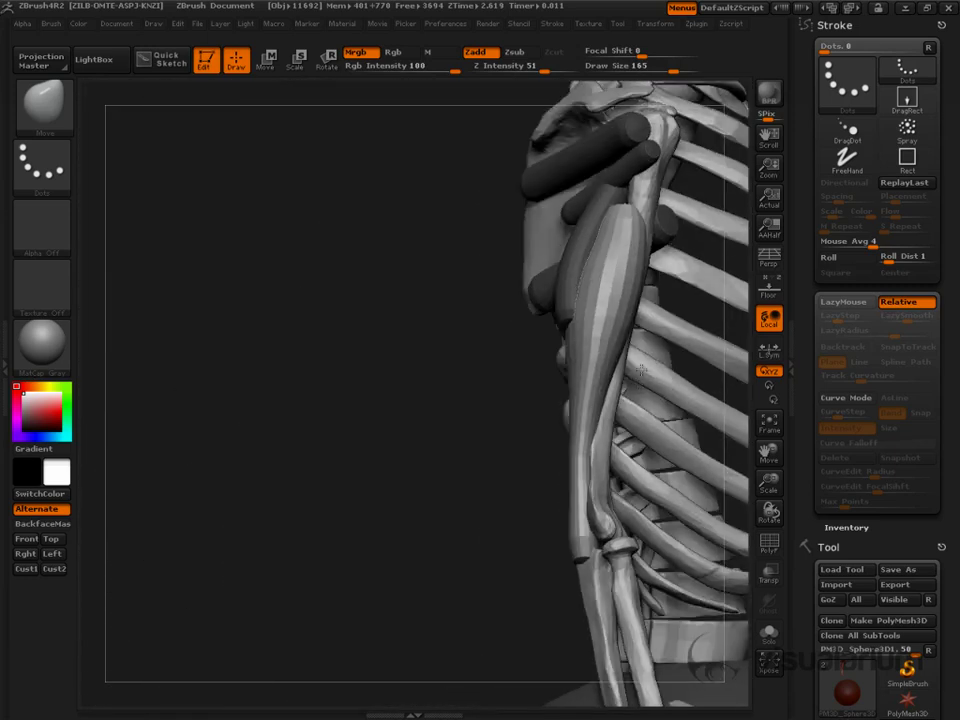
left_click_drag(635, 285, 646, 286)
left_click_drag(628, 215, 633, 200)
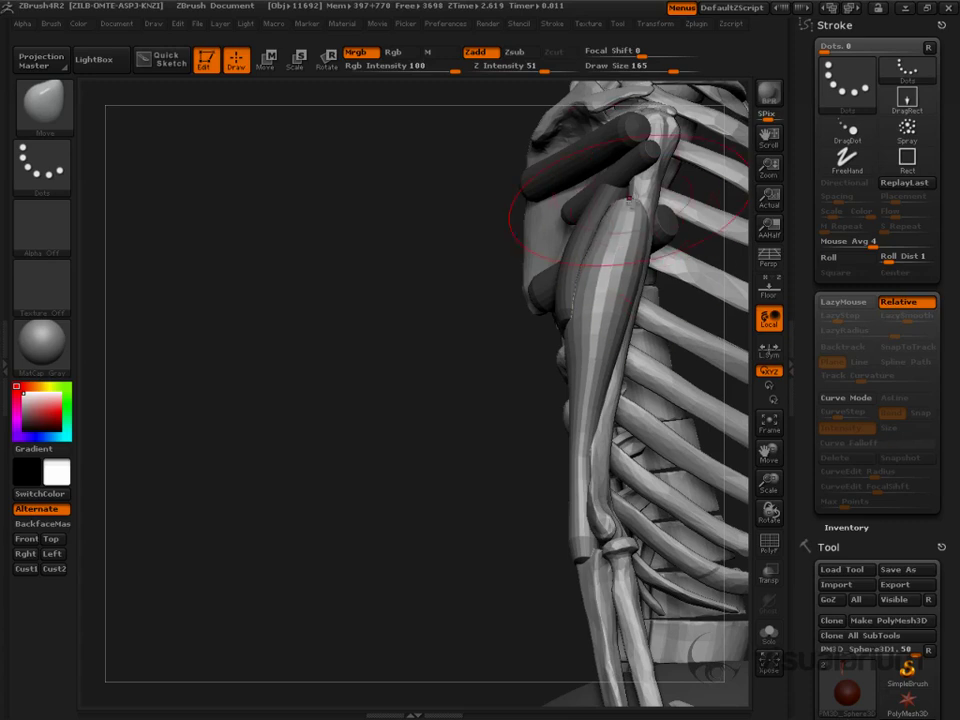
left_click_drag(587, 406, 598, 407)
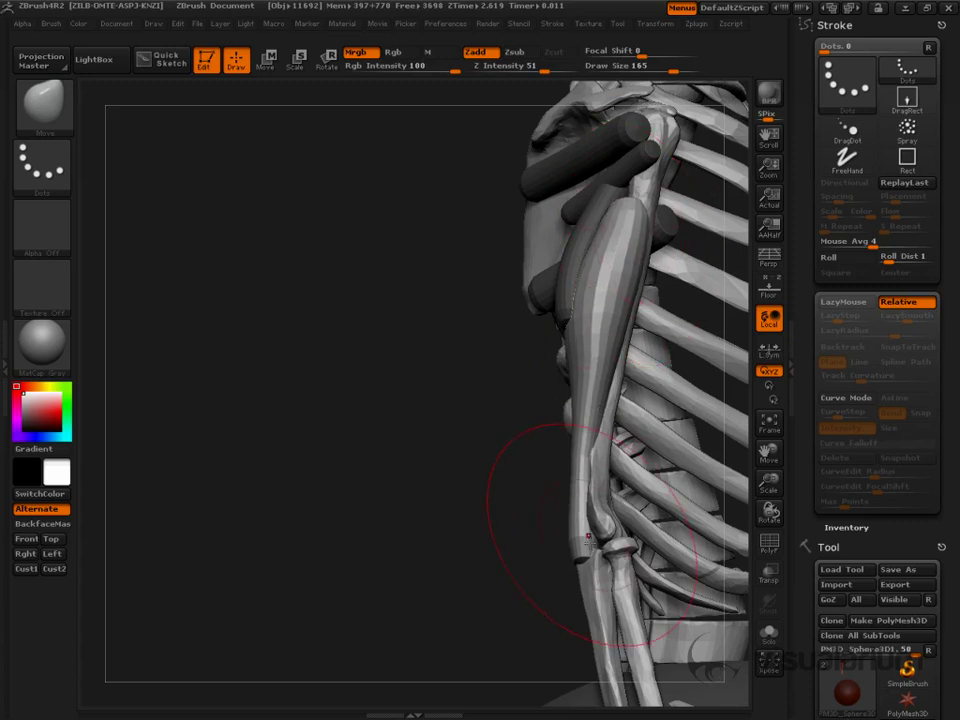
- Fit the large arm muscle's lower end more tightly to the back of the elbow with Move at draw size 90
key("s")
mouse_move(588, 543)
left_mouse_down()
mouse_move(566, 550)
mouse_move(578, 570)
mouse_move(672, 443)
mouse_move(643, 402)
left_mouse_up()
mouse_move(608, 501)
left_mouse_down("shift")
mouse_move(568, 499)
mouse_move(598, 503)
left_mouse_up("shift")
left_click_drag(647, 328, 645, 431, "alt")
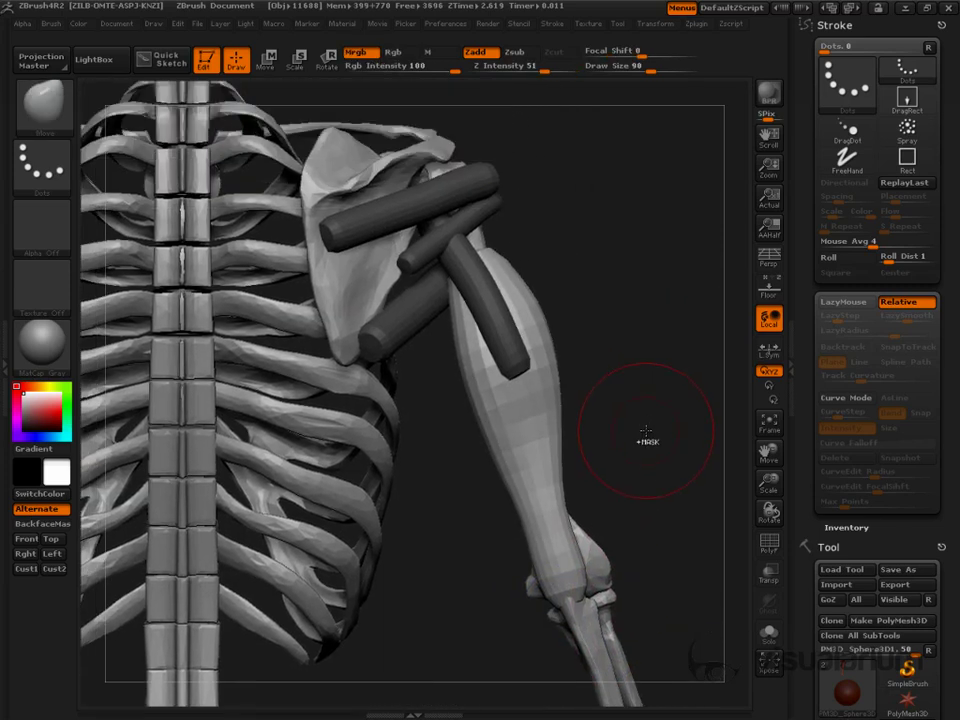
- Invert the mask and stretch the short tube's lower end farther down over the large arm muscle
left_click(628, 386, "ctrl")
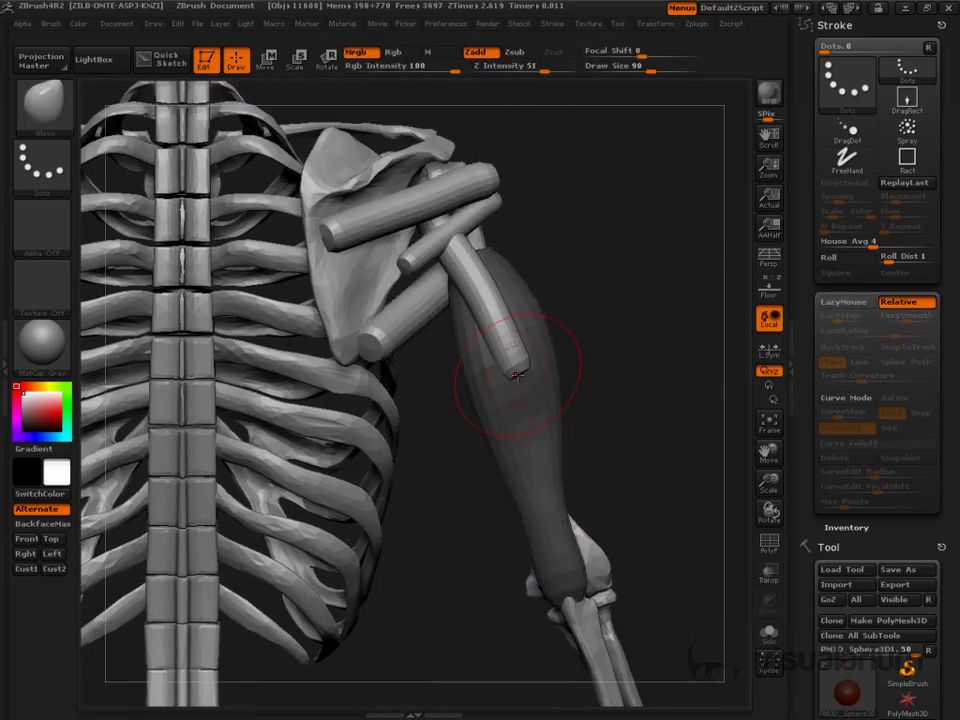
left_click_drag(515, 375, 519, 411)
mouse_move(645, 428)
left_mouse_down()
mouse_move(535, 422)
mouse_move(490, 405)
mouse_move(600, 385)
mouse_move(581, 364)
left_mouse_up()
- Inflate the middle of the short upper-arm tube with Inflat at draw size 146, then smooth its bulge down
key("b")
key("i")
key("n")
key("s")
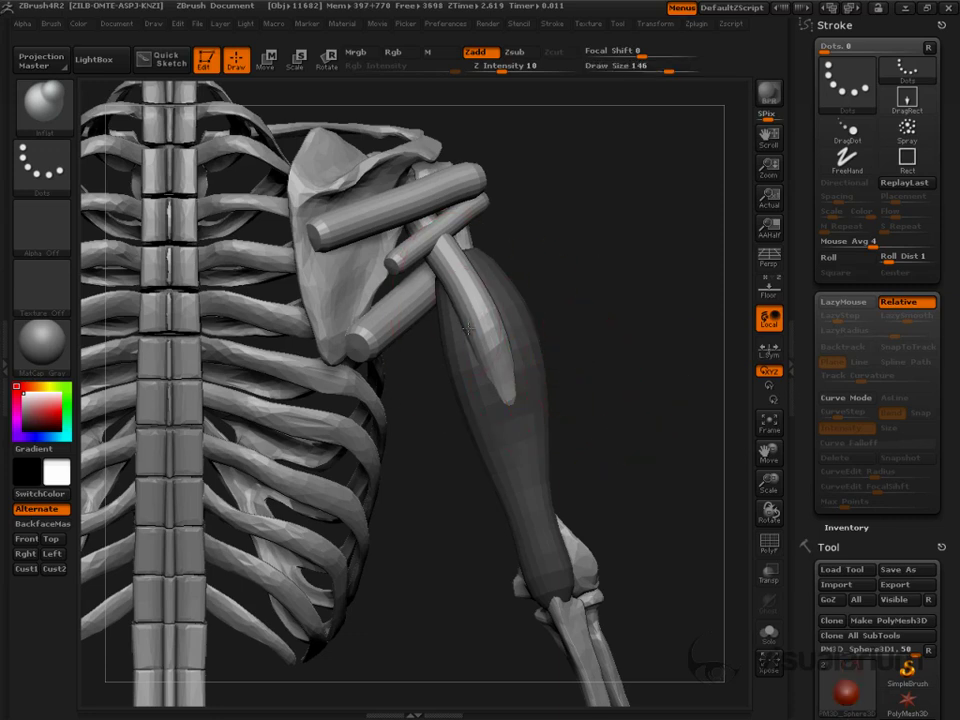
mouse_move(468, 328)
left_mouse_down()
mouse_move(463, 311)
mouse_move(495, 346)
mouse_move(468, 272)
left_mouse_up()
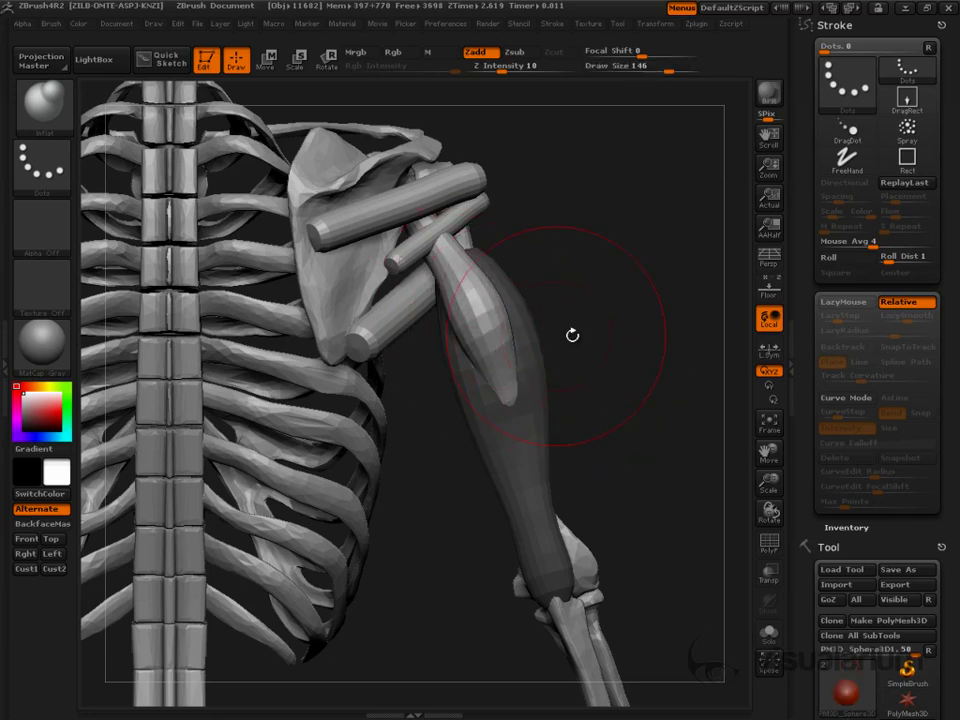
left_click_drag(572, 335, 585, 340)
mouse_move(661, 272)
left_mouse_down()
mouse_move(677, 197)
mouse_move(505, 323)
left_mouse_up()
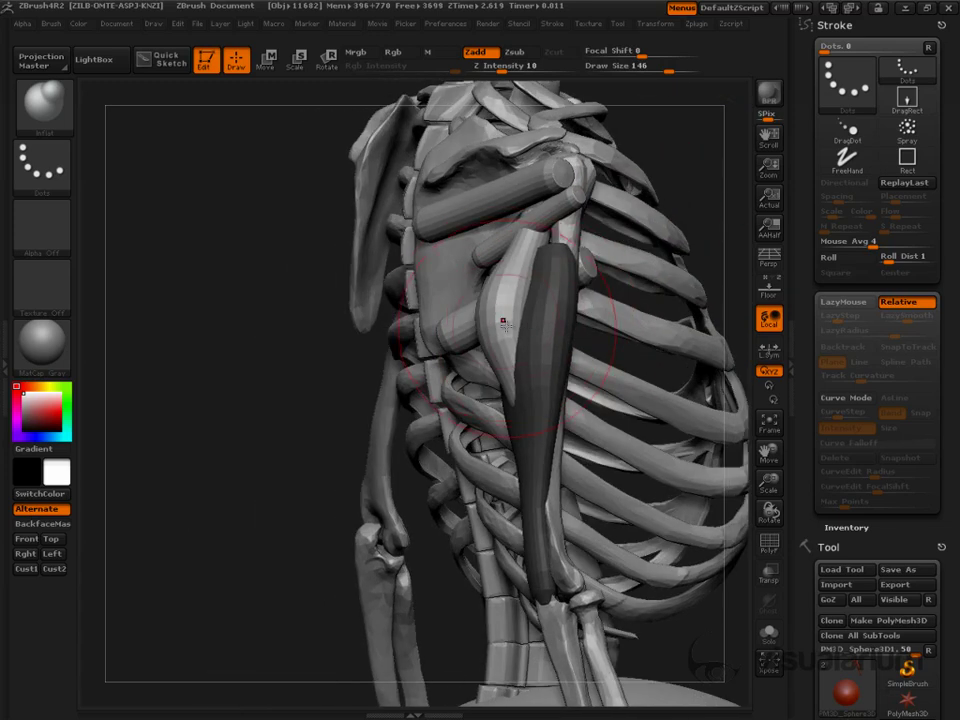
left_click_drag(325, 450, 381, 424)
mouse_move(480, 335)
left_mouse_down("shift")
mouse_move(490, 290)
mouse_move(499, 307)
mouse_move(522, 250)
left_mouse_up("shift")
left_click_drag(371, 444, 433, 414, "shift")
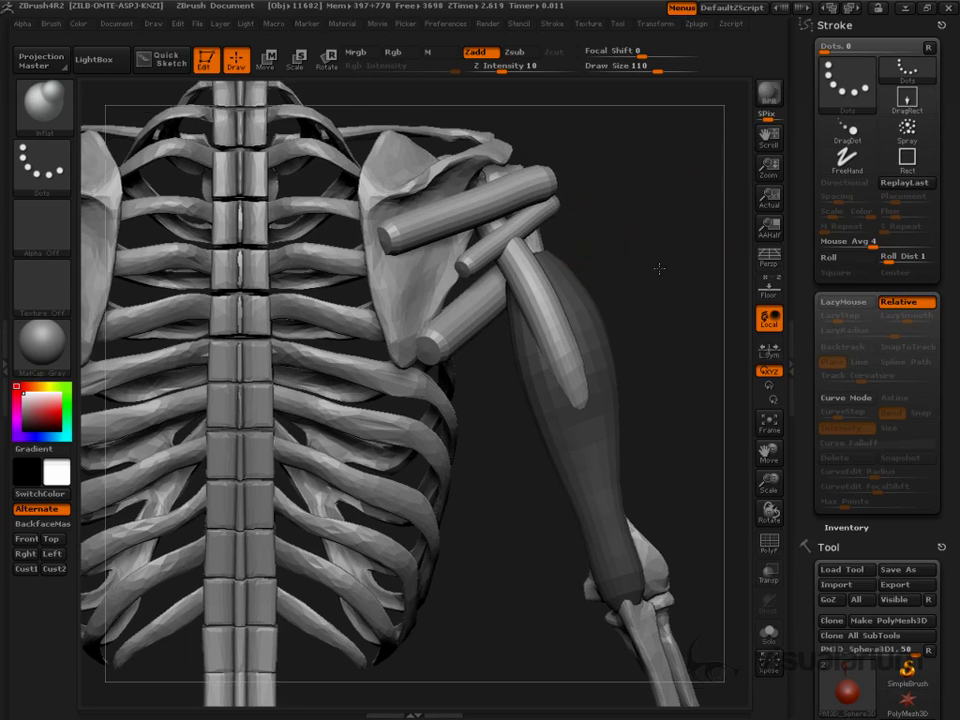
- Clear the mask and reduce the Inflat brush to draw size 68 for the tubes ending at the shoulder joint
right_click_drag(660, 268, 673, 373, "ctrl")
key("f")
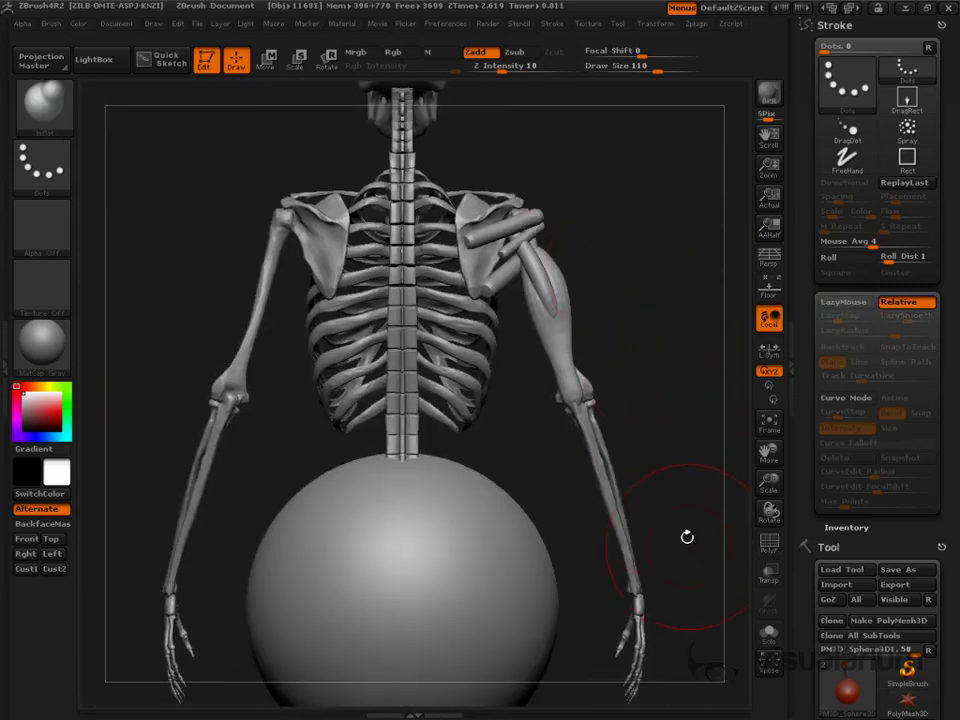
mouse_move(687, 537)
left_mouse_down()
mouse_move(606, 544)
mouse_move(615, 514)
mouse_move(692, 579)
mouse_move(660, 457)
mouse_move(598, 465)
left_mouse_up()
key("s")
left_click_drag(498, 313, 483, 315)
left_click_drag(318, 395, 350, 393)
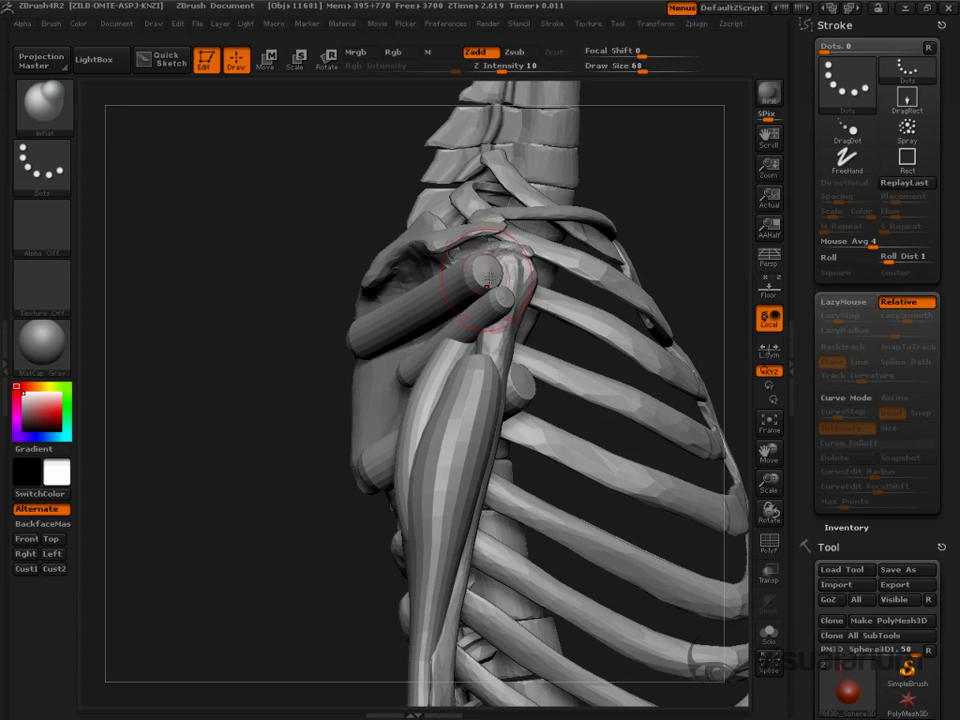
- Fit the two tube ends onto the back of the shoulder joint with Move at draw size 68 and smooth them
key("b")
key("m")
key("v")
mouse_move(489, 279)
left_mouse_down()
mouse_move(506, 276)
mouse_move(508, 303)
left_mouse_up()
mouse_move(635, 210)
left_mouse_down()
mouse_move(672, 276)
mouse_move(679, 386)
mouse_move(515, 295)
left_mouse_up()
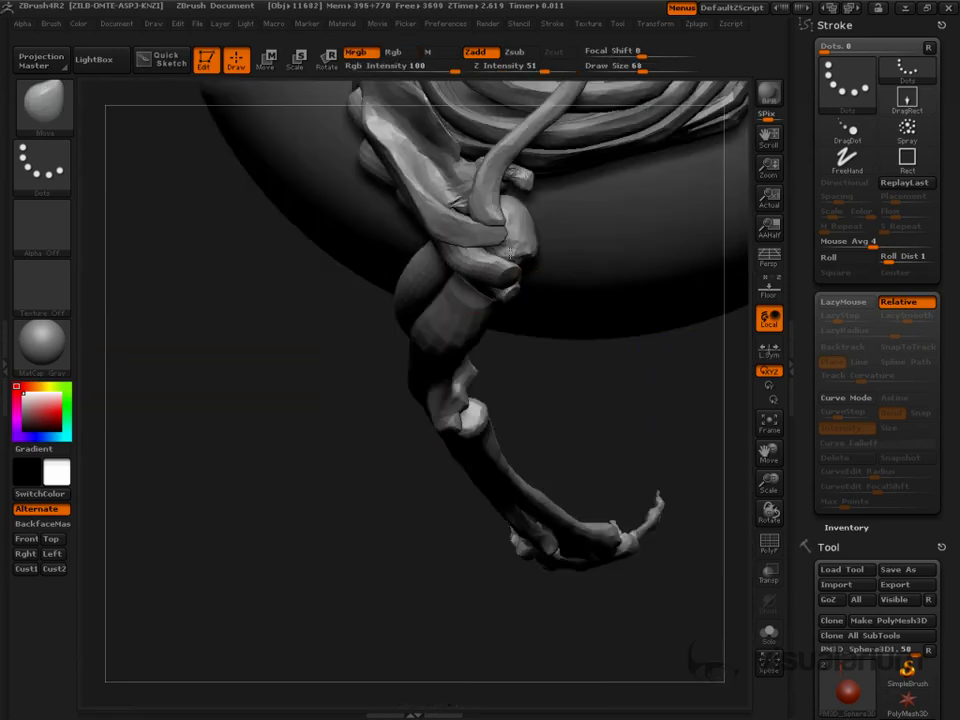
left_click_drag(550, 373, 527, 300)
key("shift")
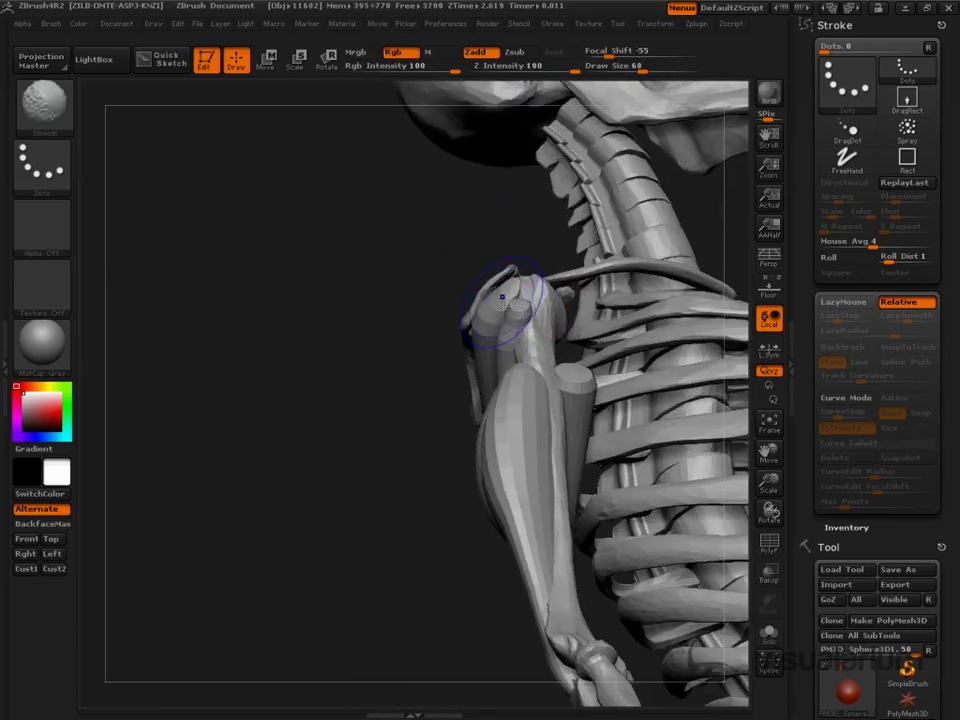
key("shift")
mouse_move(400, 265)
left_mouse_down()
mouse_move(491, 306)
mouse_move(520, 335)
mouse_move(512, 370)
left_mouse_up()
mouse_move(608, 265)
left_mouse_down()
mouse_move(622, 281)
mouse_move(553, 349)
left_mouse_up()
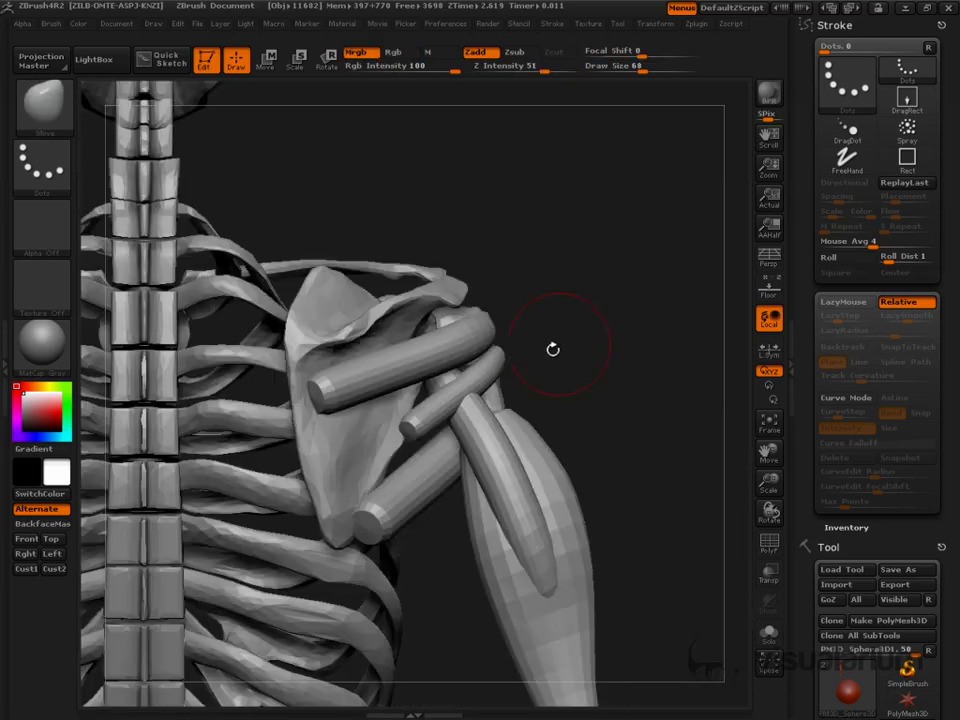
- Spread the upper tube's inner end across the scapula below its spine with Move at draw size 113
key("s")
mouse_move(345, 408)
left_mouse_down()
mouse_move(360, 405)
mouse_move(340, 406)
mouse_move(332, 422)
mouse_move(317, 393)
left_mouse_up()
left_click_drag(369, 353, 362, 346)
left_click_drag(326, 394, 311, 360)
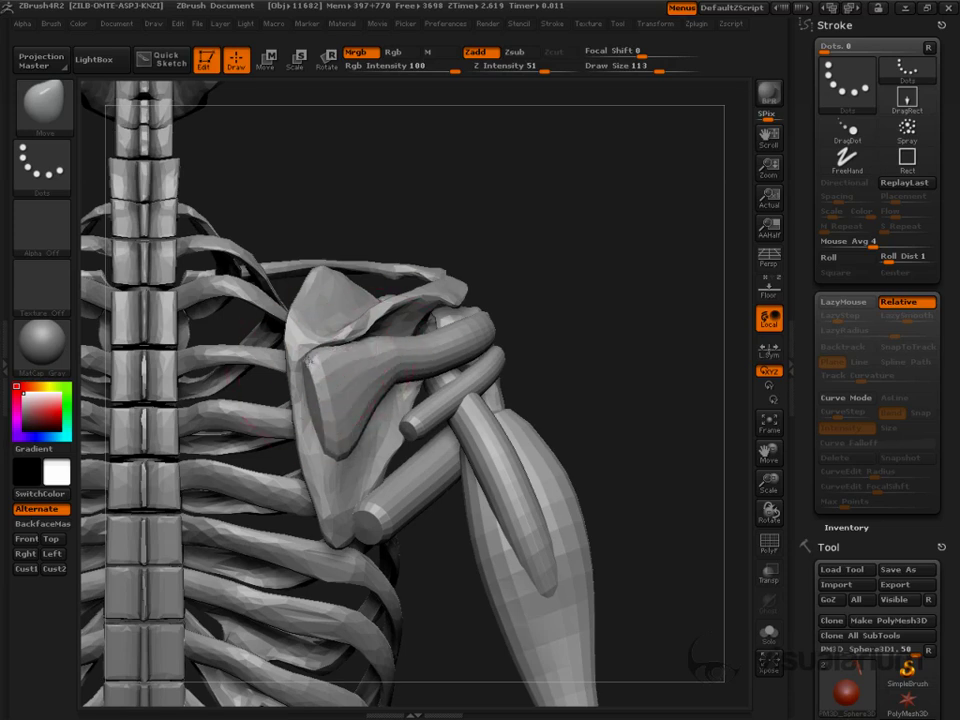
left_click_drag(331, 463, 333, 477)
left_click_drag(372, 398, 393, 419)
left_click_drag(388, 372, 386, 358)
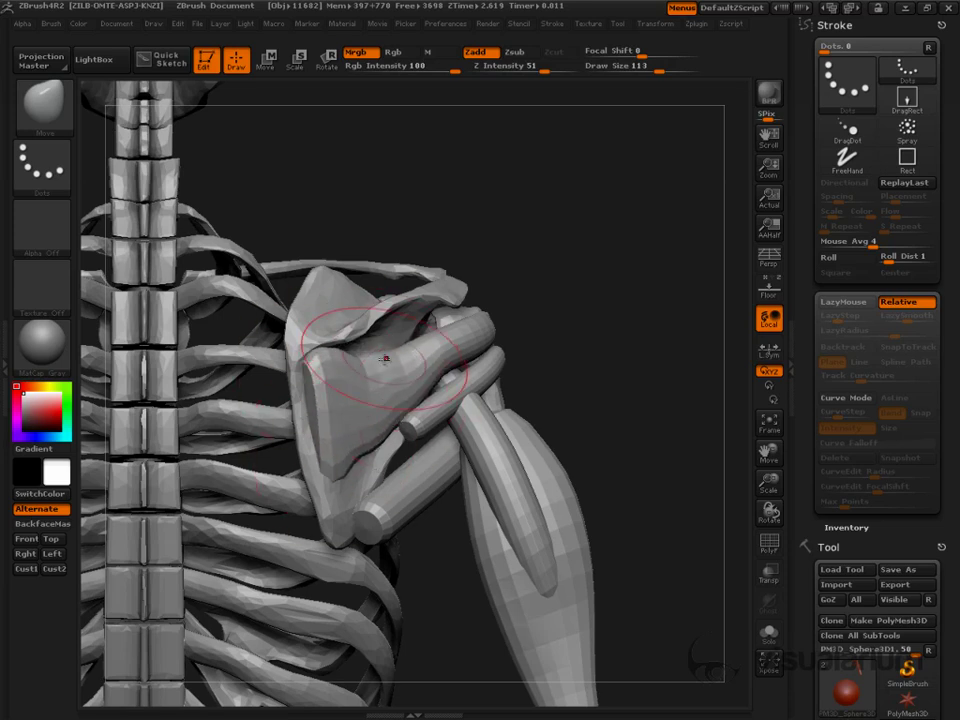
- Fit the spread scapula muscle closely to the bone from the side with Move and smooth its surface
left_click_drag(534, 304, 461, 311)
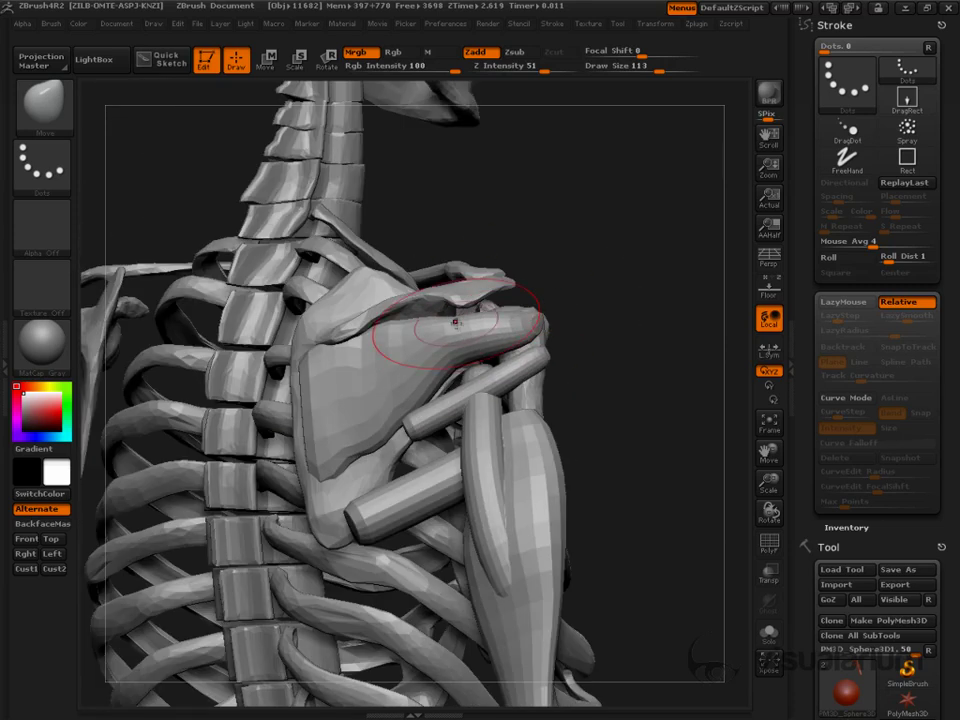
left_click_drag(621, 381, 485, 370)
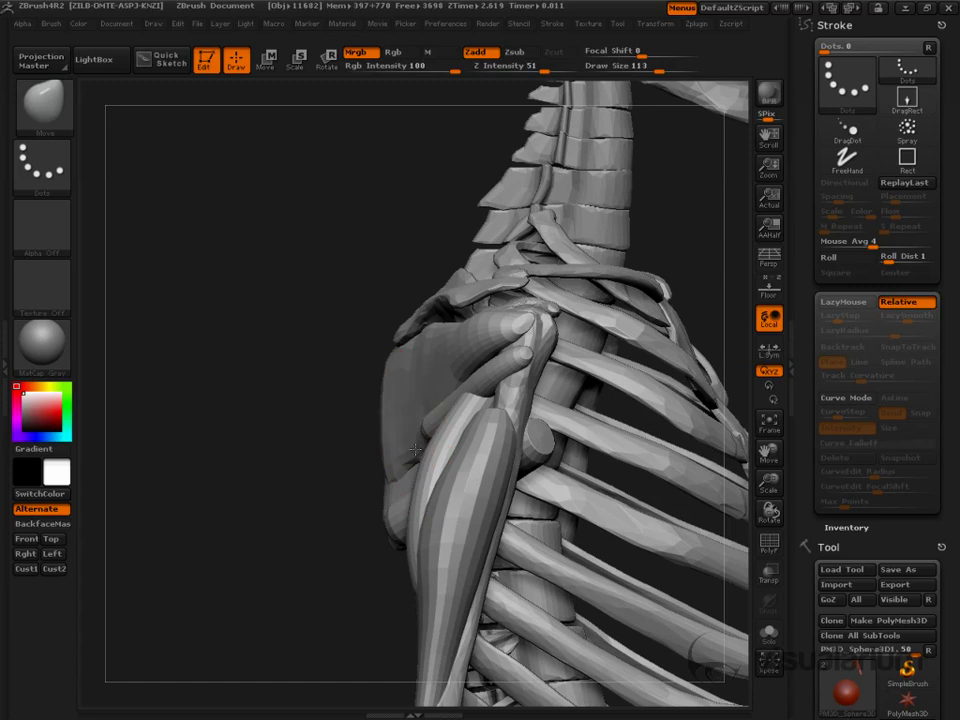
mouse_move(373, 494)
left_mouse_down()
mouse_move(455, 492)
mouse_move(378, 493)
left_mouse_up()
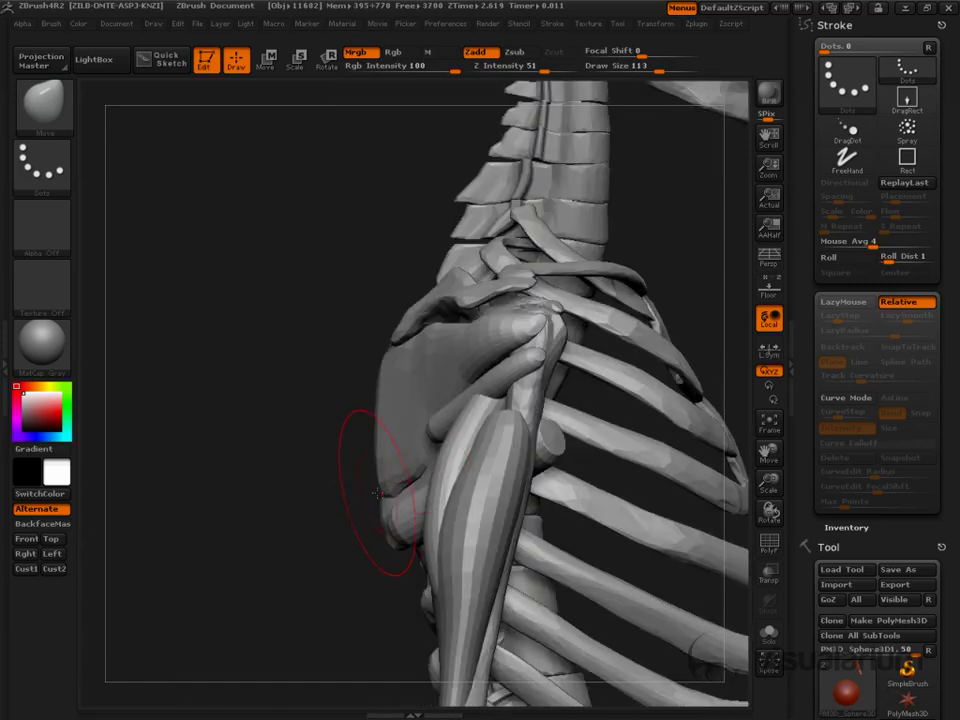
left_click_drag(336, 553, 428, 500, "shift")
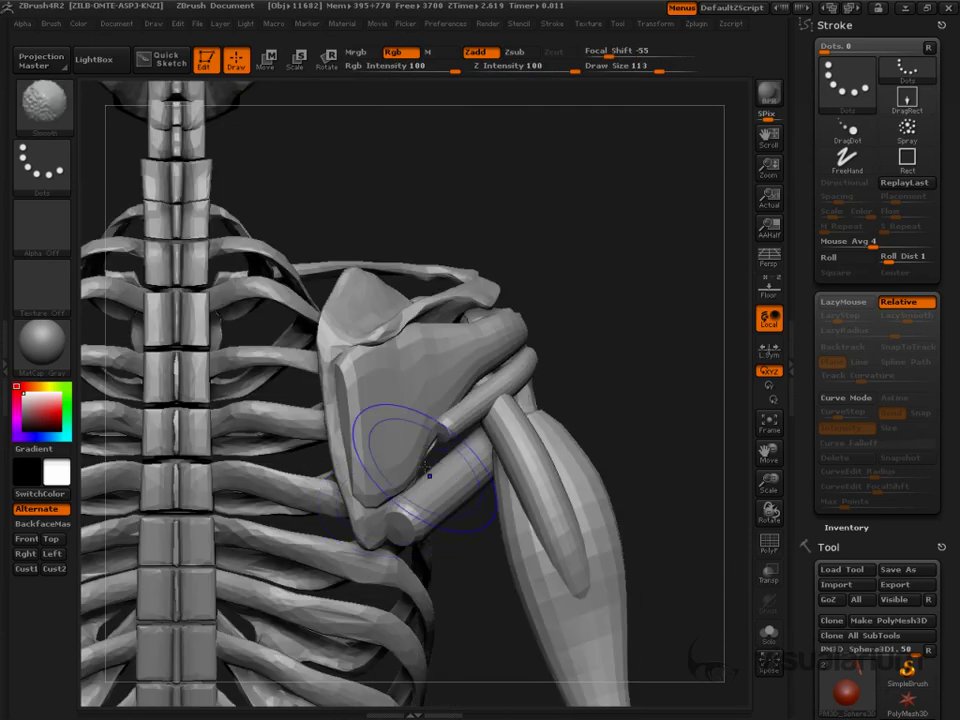
key("shift")
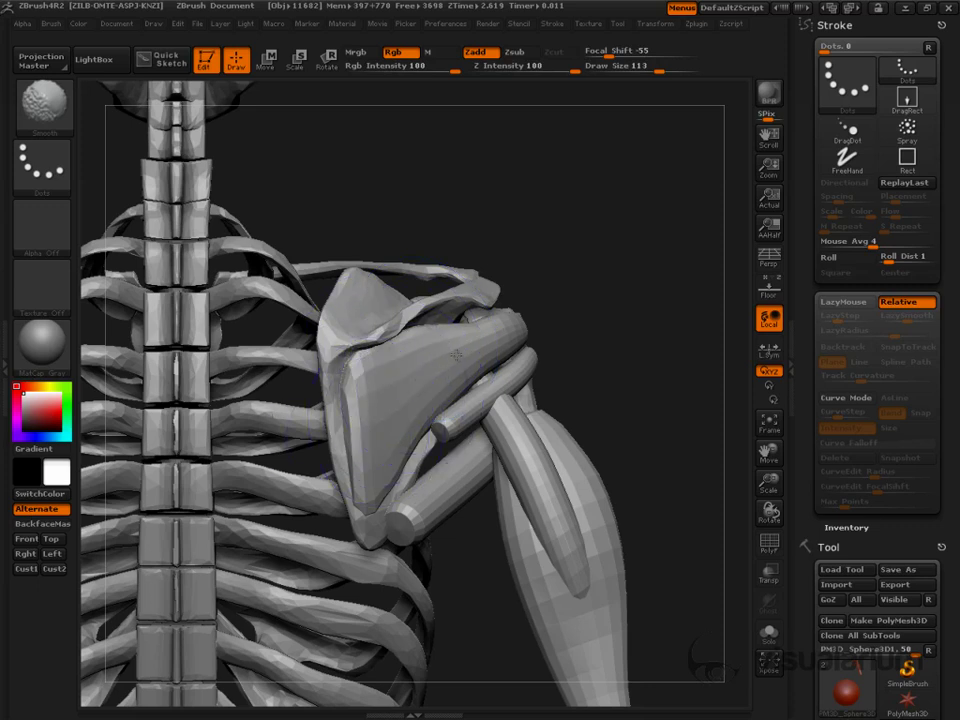
- Inflate the scapula muscle with Inflat at draw size 189, smooth it, then try subdividing the mesh and undo that
key("b")
key("n")
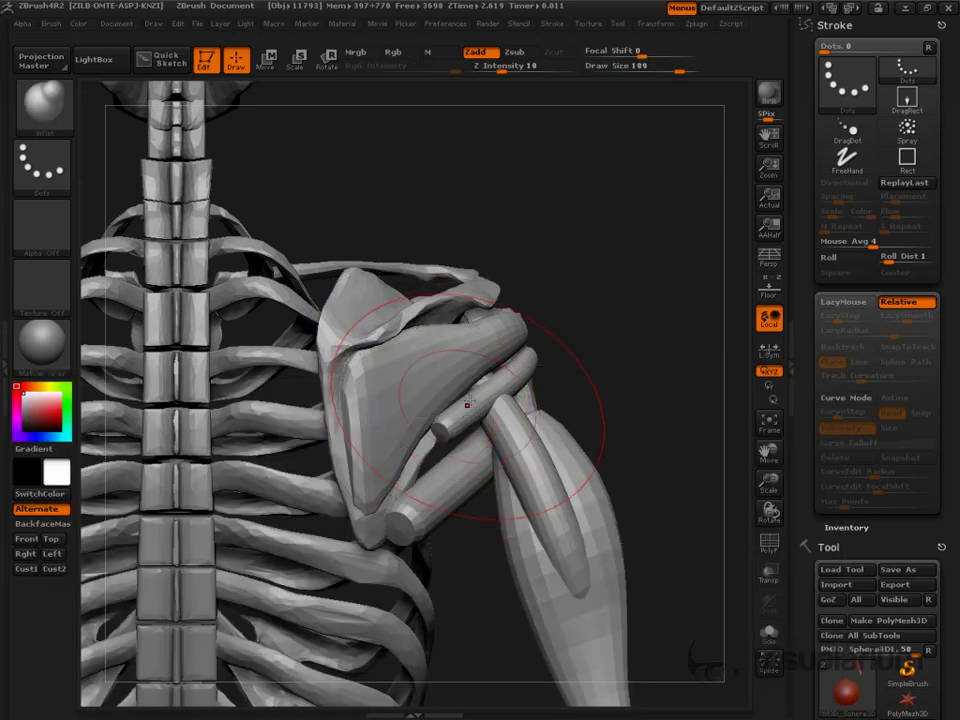
left_click_drag(566, 352, 397, 396)
left_click_drag(568, 382, 598, 368, "shift")
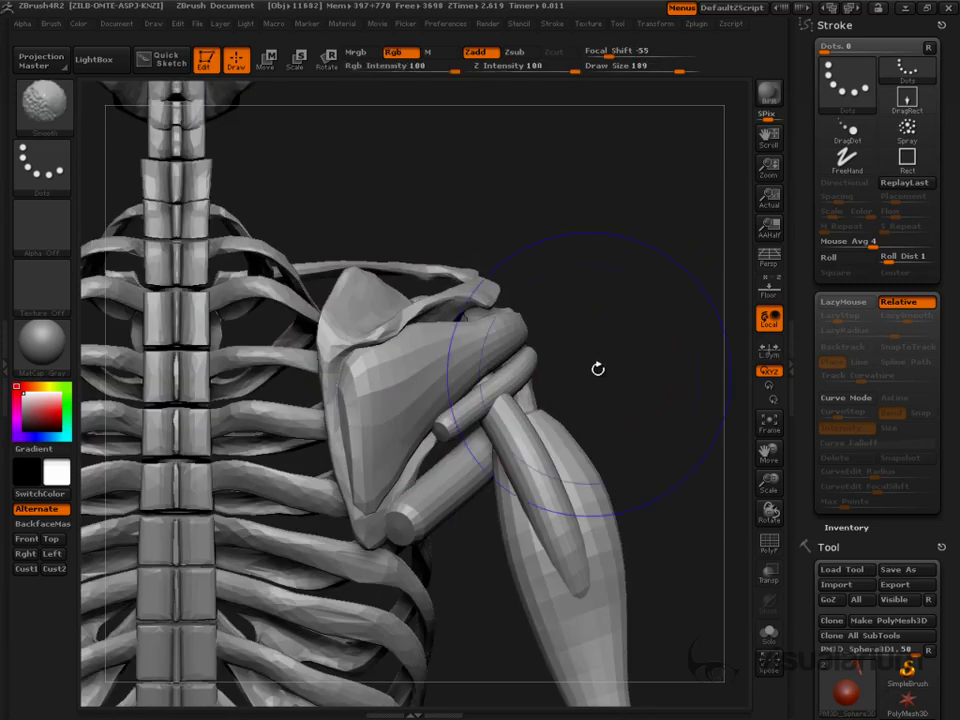
key("ctrl+d")
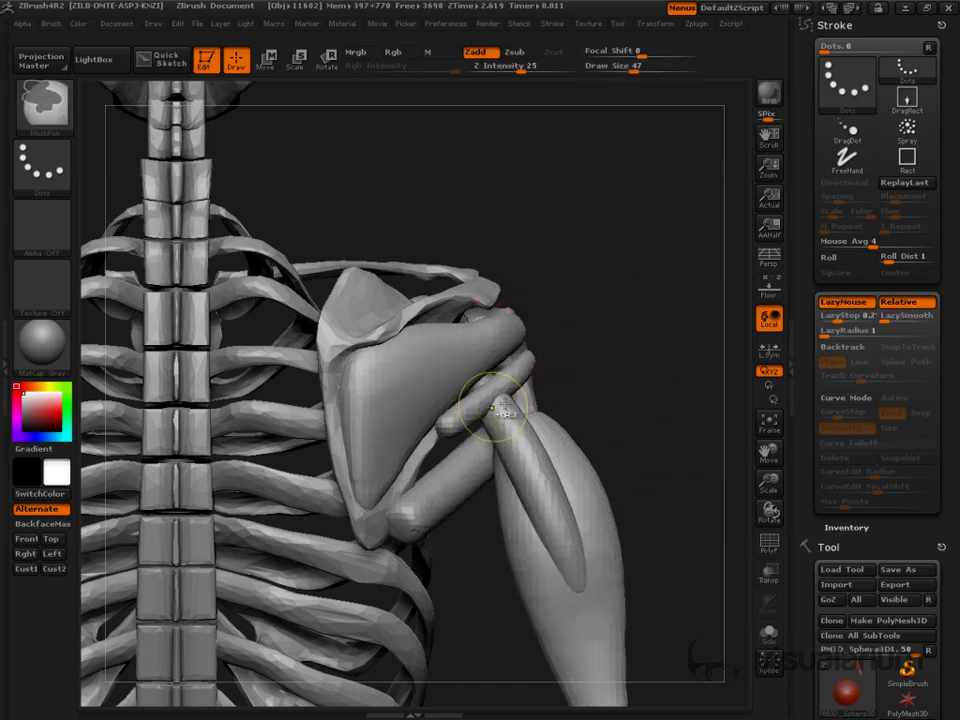
key("ctrl+z")
- Isolate and mask the middle shoulder tube, show all parts again and invert the mask
left_click(474, 424, "ctrl+shift")
left_click(604, 394, "ctrl")
left_click(650, 371, "ctrl+shift")
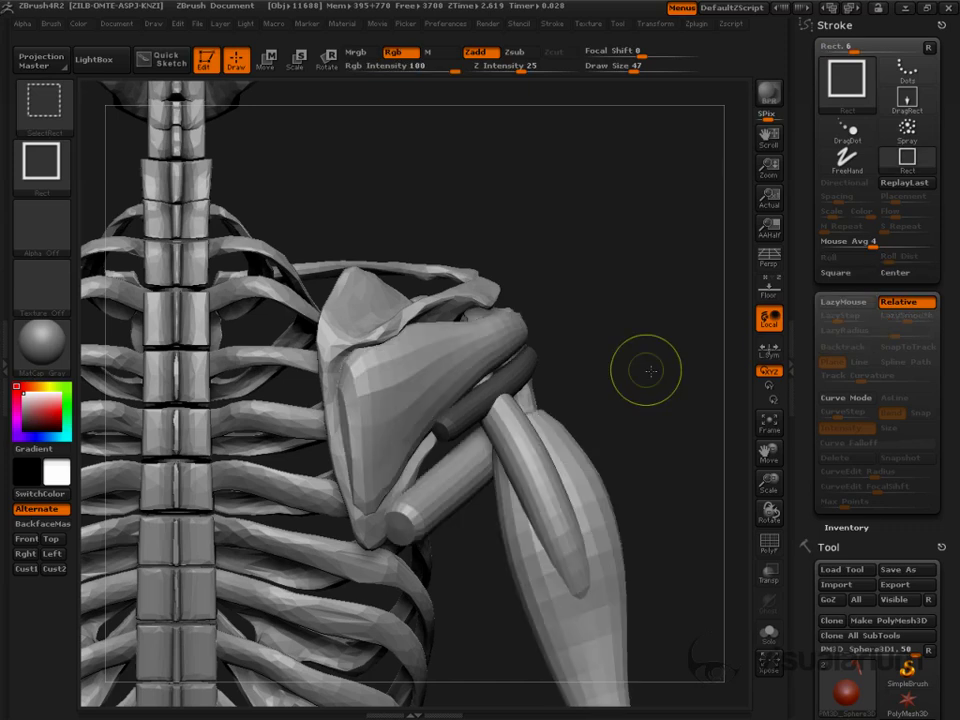
left_click(650, 371, "ctrl")
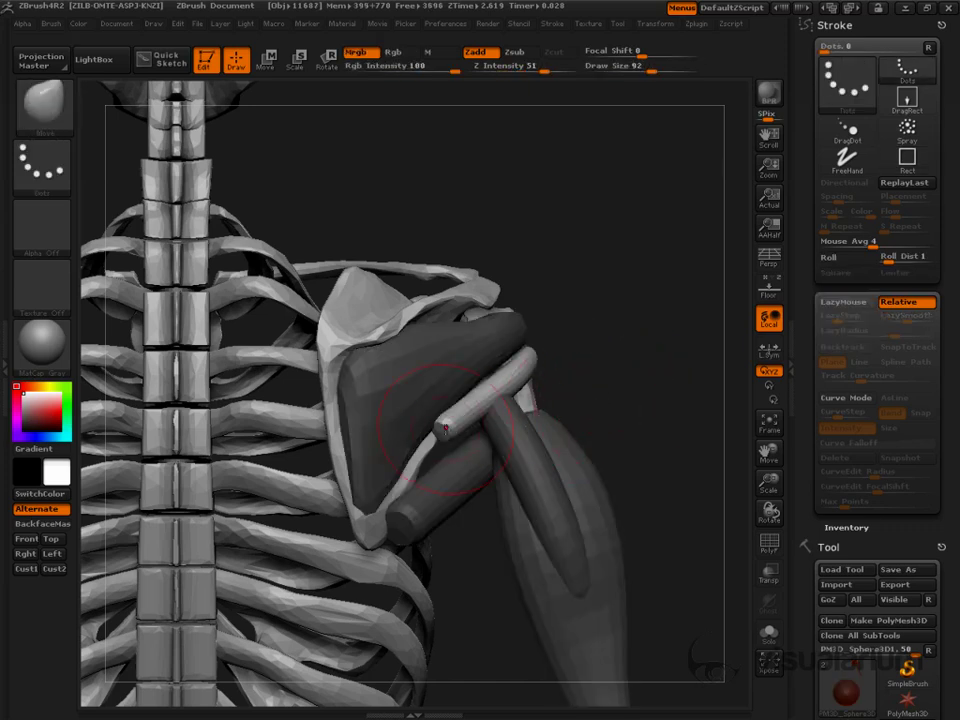
- Pull the middle tube's inner end down onto the scapula's outer edge with Move at draw size 45
key("s")
mouse_move(445, 429)
left_mouse_down()
mouse_move(430, 427)
mouse_move(490, 397)
left_mouse_up()
left_click_drag(446, 427, 411, 462)
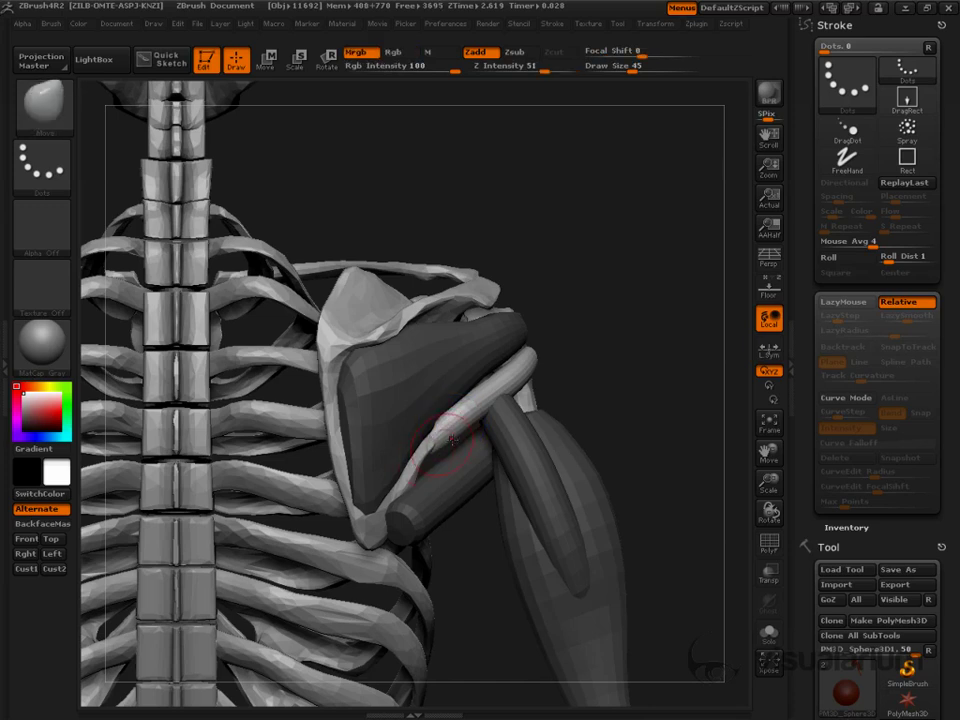
mouse_move(575, 400)
left_mouse_down()
mouse_move(594, 388)
mouse_move(431, 450)
mouse_move(589, 418)
mouse_move(540, 378)
left_mouse_up()
left_click_drag(316, 503, 396, 455)
- Curve the middle tube along the lower edge of the scapula muscle with Move at draw size 88
key("s")
left_click_drag(394, 435, 418, 434)
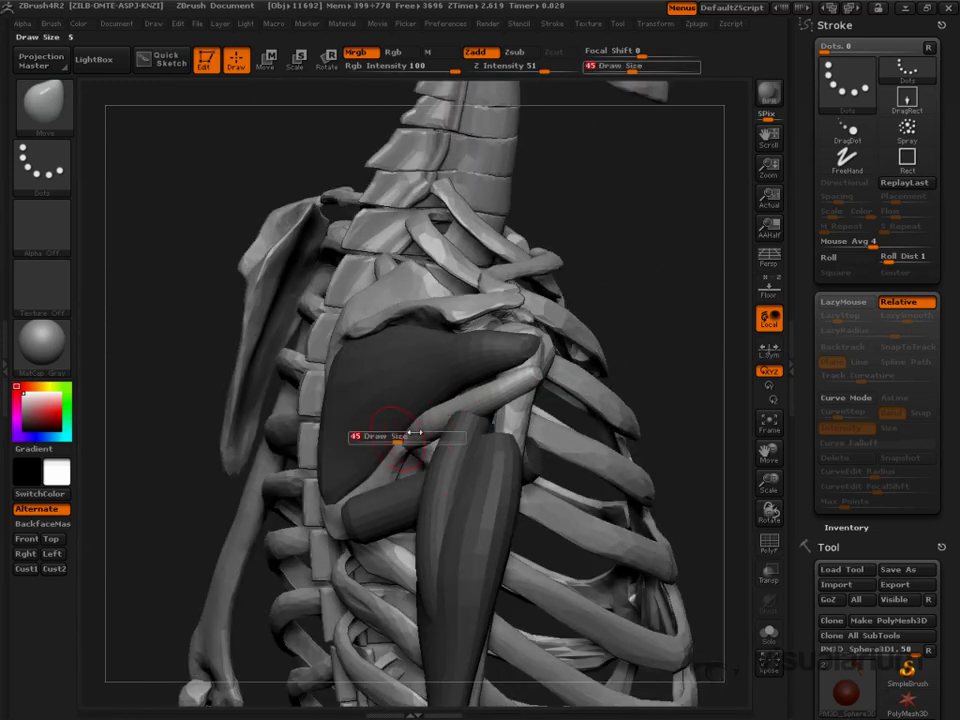
left_click_drag(662, 335, 590, 430)
key("s")
mouse_move(457, 426)
left_mouse_down()
mouse_move(465, 425)
mouse_move(444, 406)
left_mouse_up()
key("s")
left_click_drag(456, 416, 430, 416)
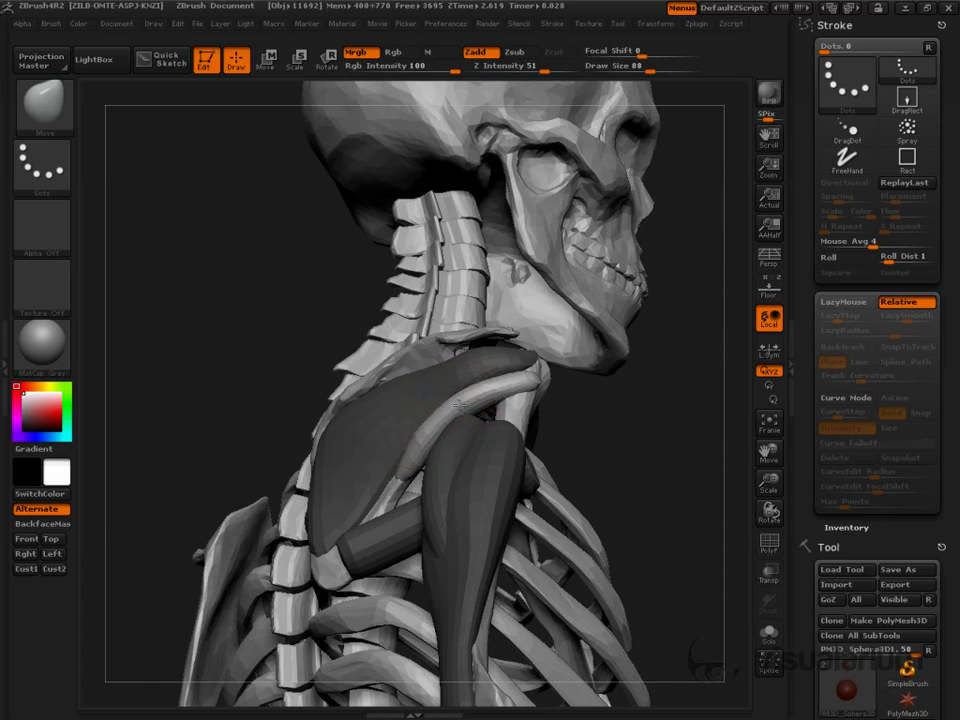
- Isolate and mask the lowest tube beneath the shoulder, restore the other parts and leave only that tube unmasked
mouse_move(584, 371)
left_mouse_down()
mouse_move(663, 420)
mouse_move(594, 510)
left_mouse_up()
left_click(409, 521, "ctrl+shift")
left_click(624, 433, "ctrl")
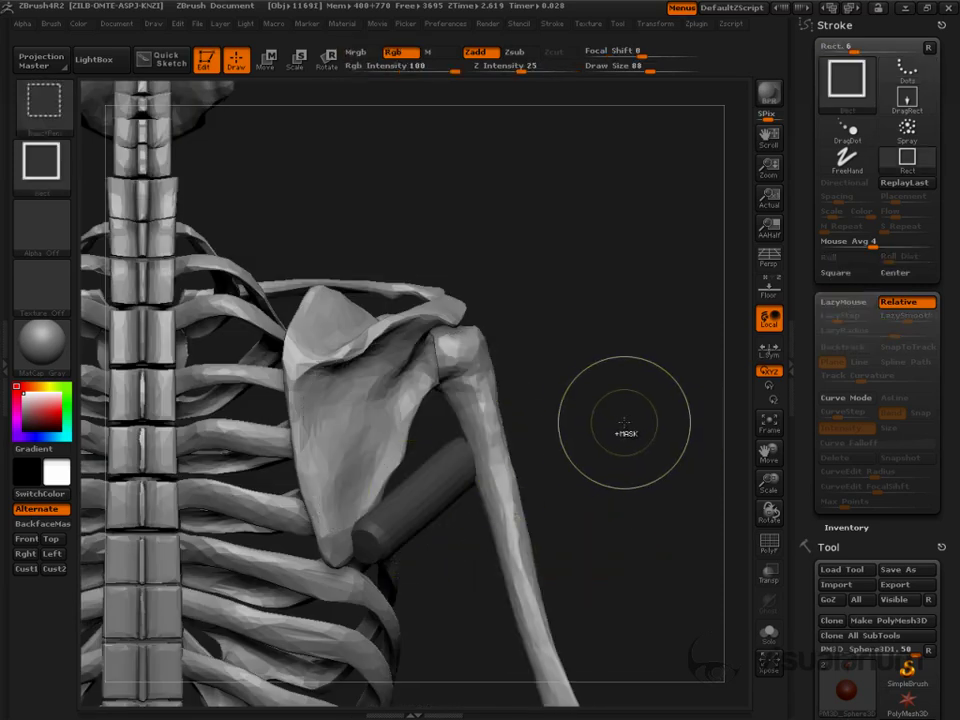
left_click(604, 460, "ctrl")
left_click(604, 460, "ctrl")
left_click(620, 441, "ctrl")
left_click(623, 443, "ctrl")
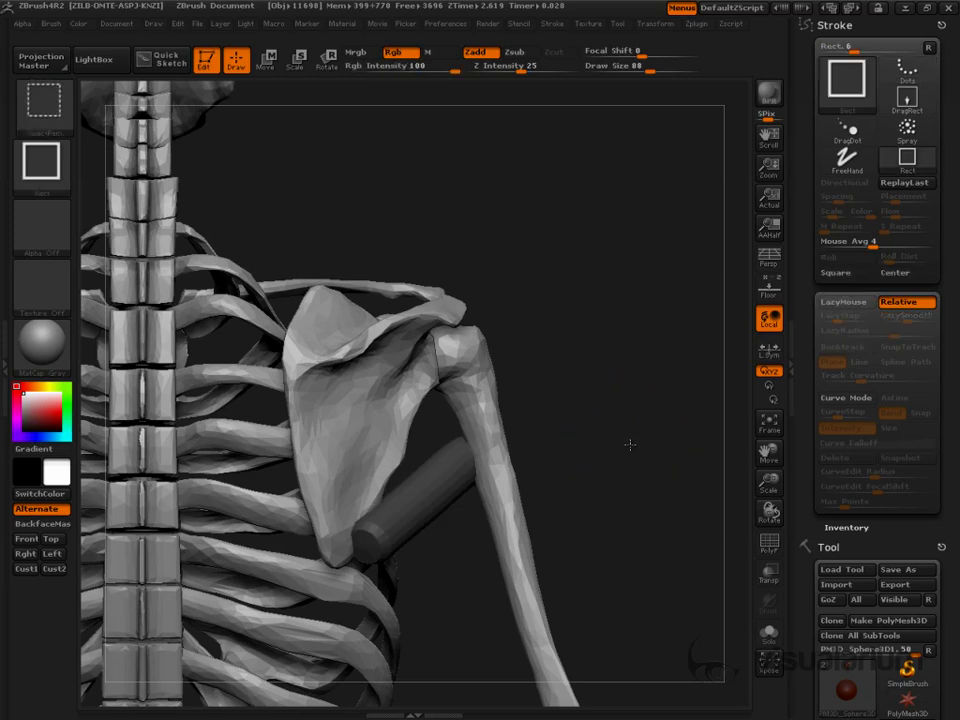
left_click(630, 444, "ctrl+shift")
left_click(626, 457, "ctrl")
- Fit the lowest tube's inner end onto the scapula's lower corner and inflate the tube with Inflat at draw size 135
mouse_move(374, 552)
left_mouse_down("shift")
mouse_move(368, 544)
mouse_move(348, 552)
left_mouse_up("shift")
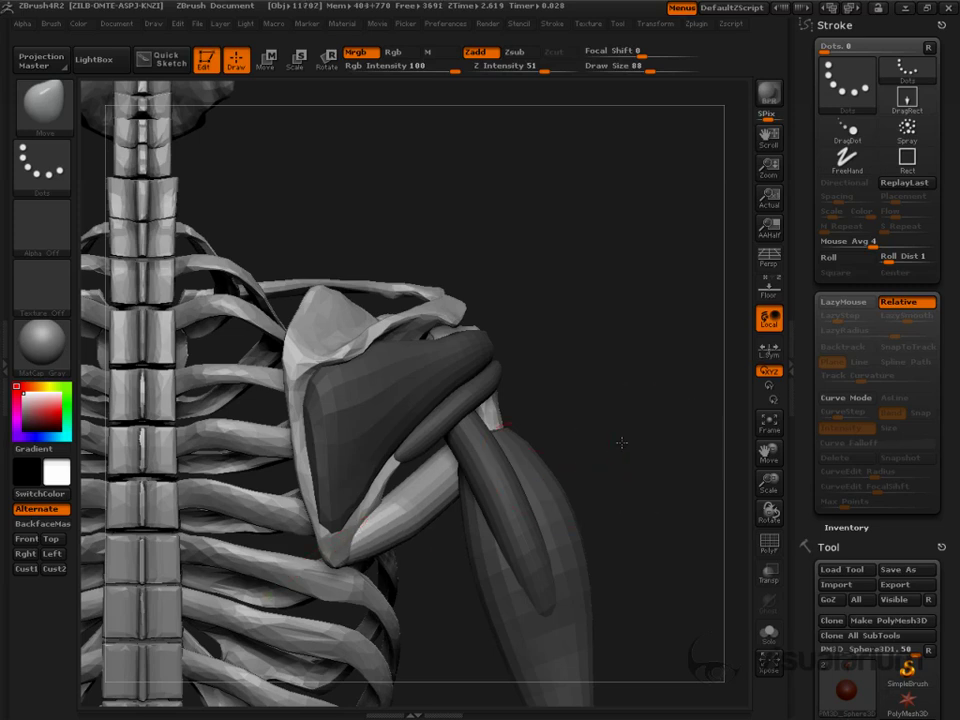
left_click_drag(621, 444, 545, 430)
key("b")
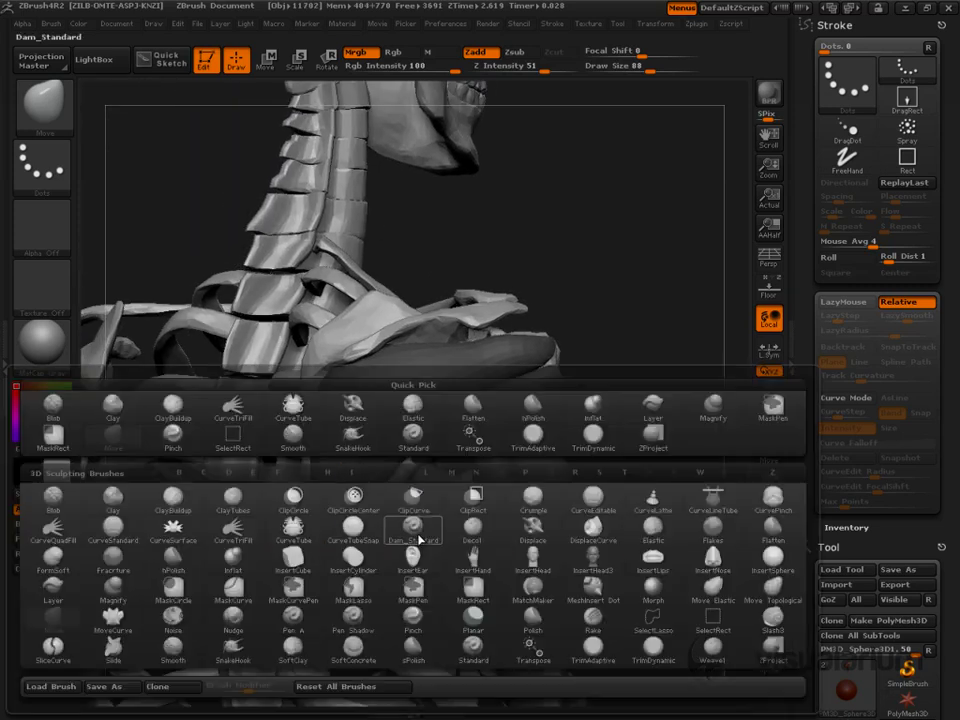
key("d")
key("s")
key("s")
mouse_move(414, 541)
left_mouse_down()
mouse_move(430, 541)
mouse_move(402, 516)
mouse_move(363, 519)
left_mouse_up()
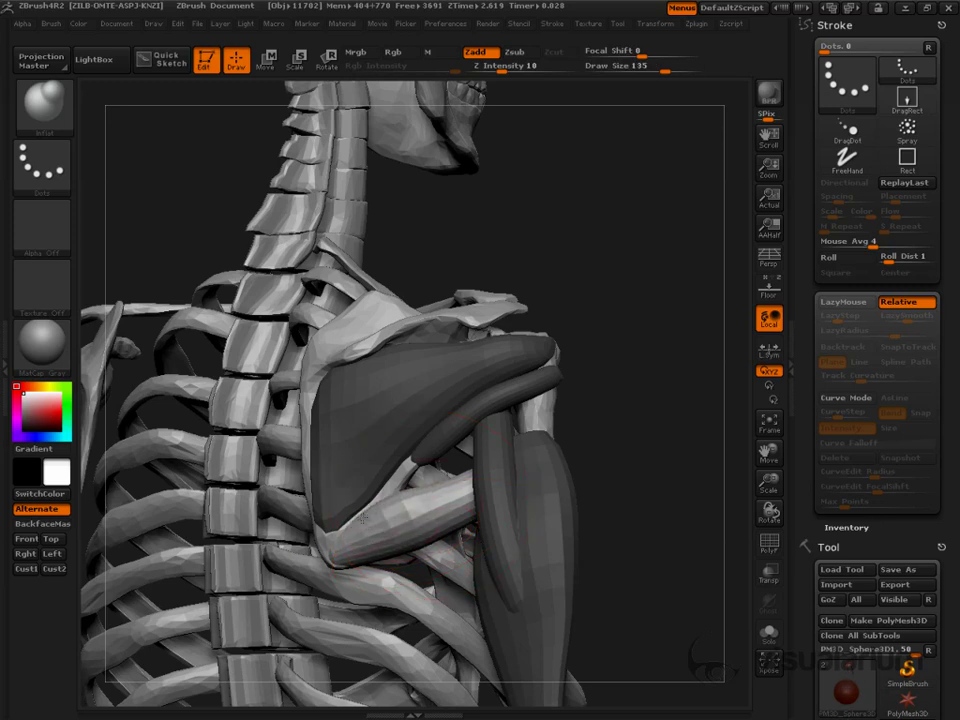
- Taper the lowest tube's outer end against the front of the upper arm bone with Move at draw size 59
key("b")
key("m")
key("v")
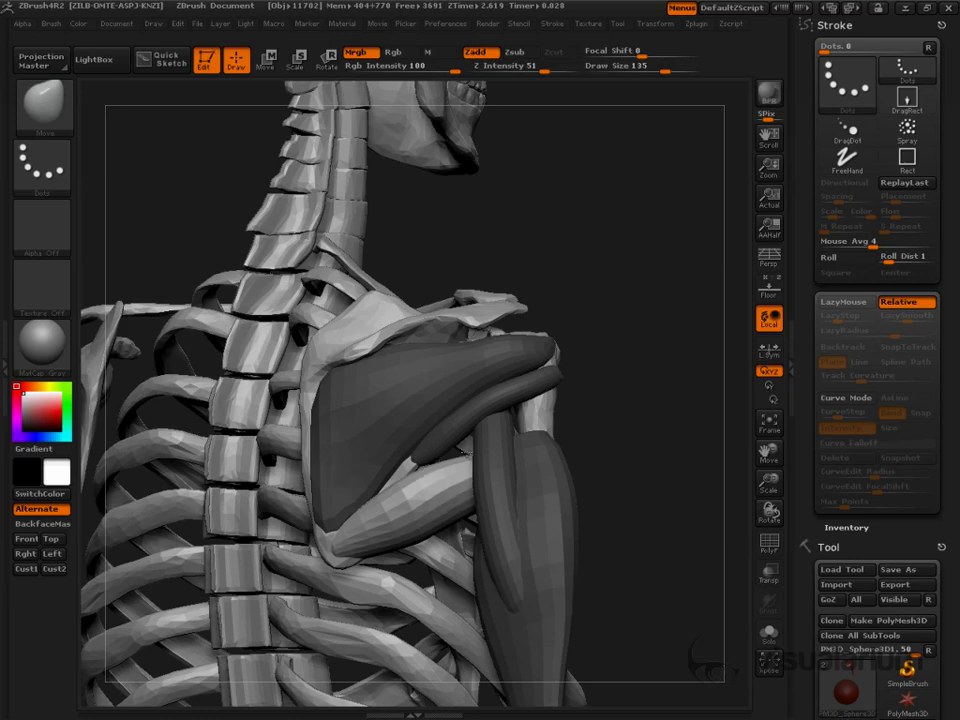
mouse_move(611, 438)
left_mouse_down()
mouse_move(561, 449)
mouse_move(255, 460)
left_mouse_up()
key("s")
left_click_drag(370, 486, 345, 482)
key("shift")
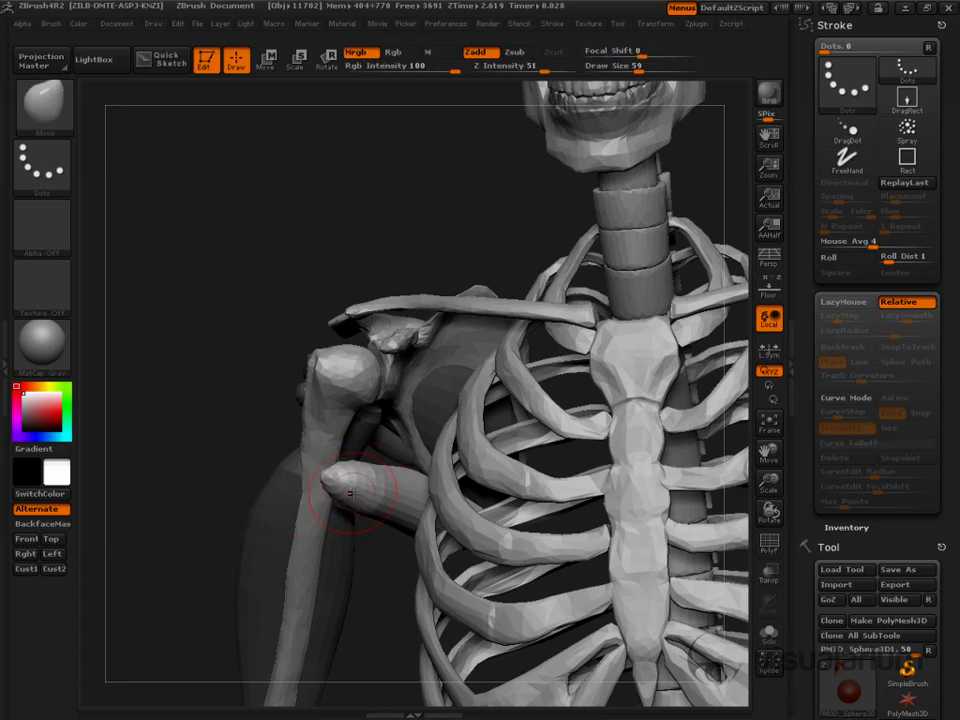
- Flatten the lowest tube's outer end with hPolish at draw size 59 and smooth the tube behind the arm bone
key("b")
key("h")
key("p")
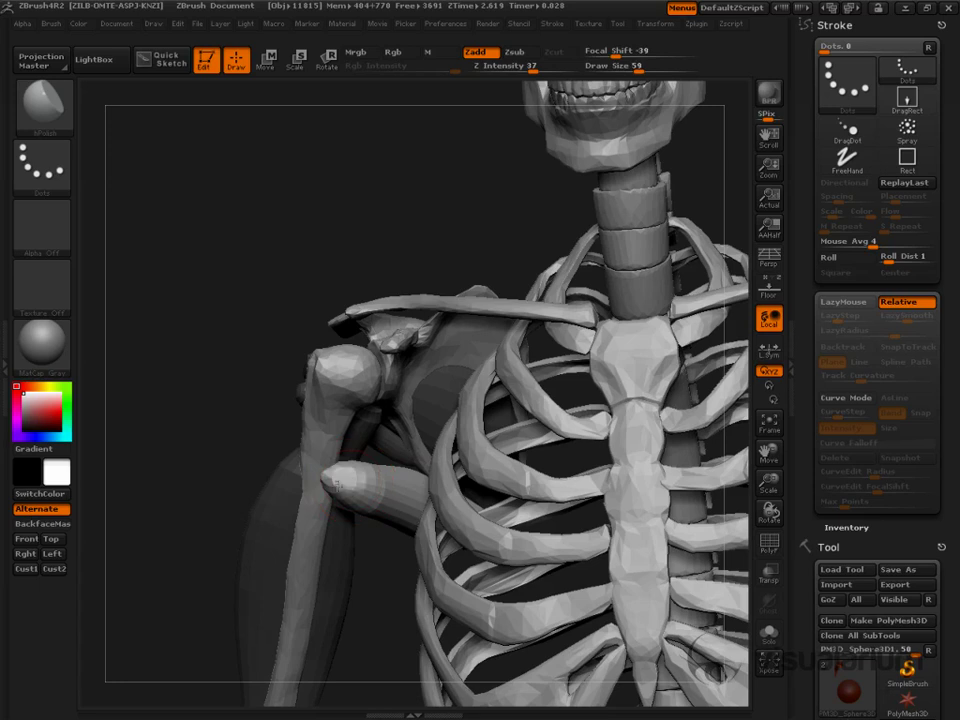
left_click_drag(338, 486, 379, 475)
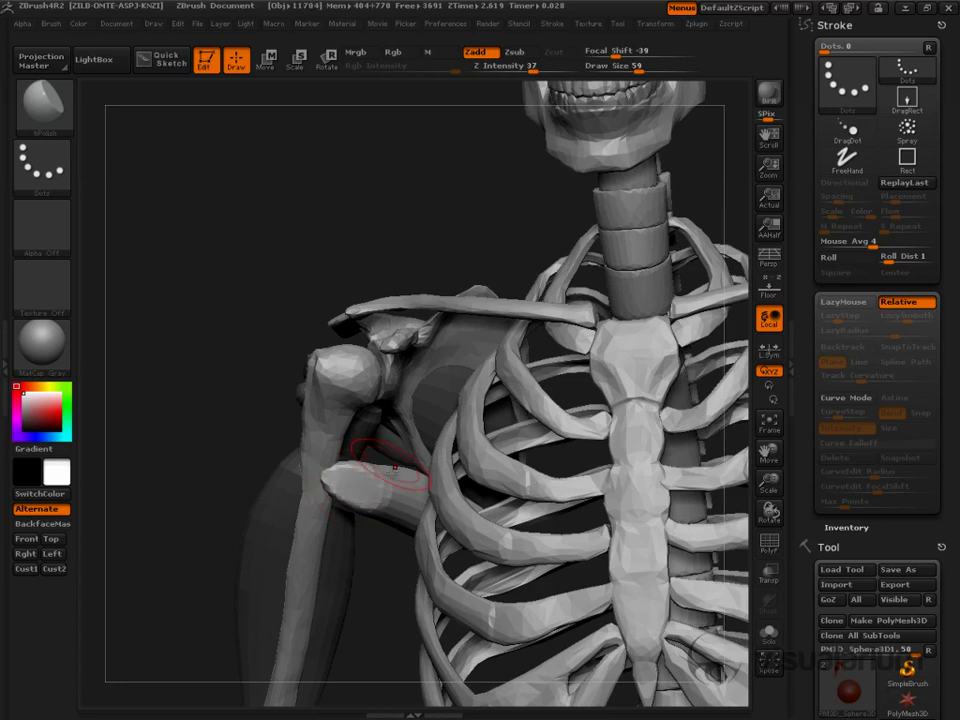
left_click_drag(180, 498, 246, 480)
left_click_drag(373, 470, 394, 501, "shift")
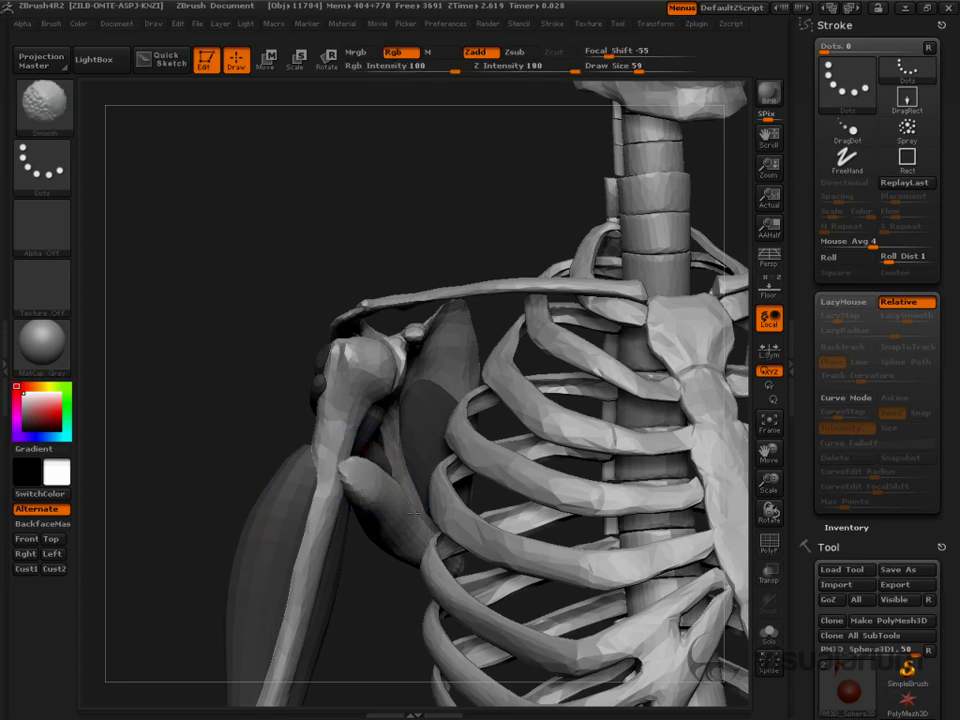
left_click_drag(185, 400, 416, 345)
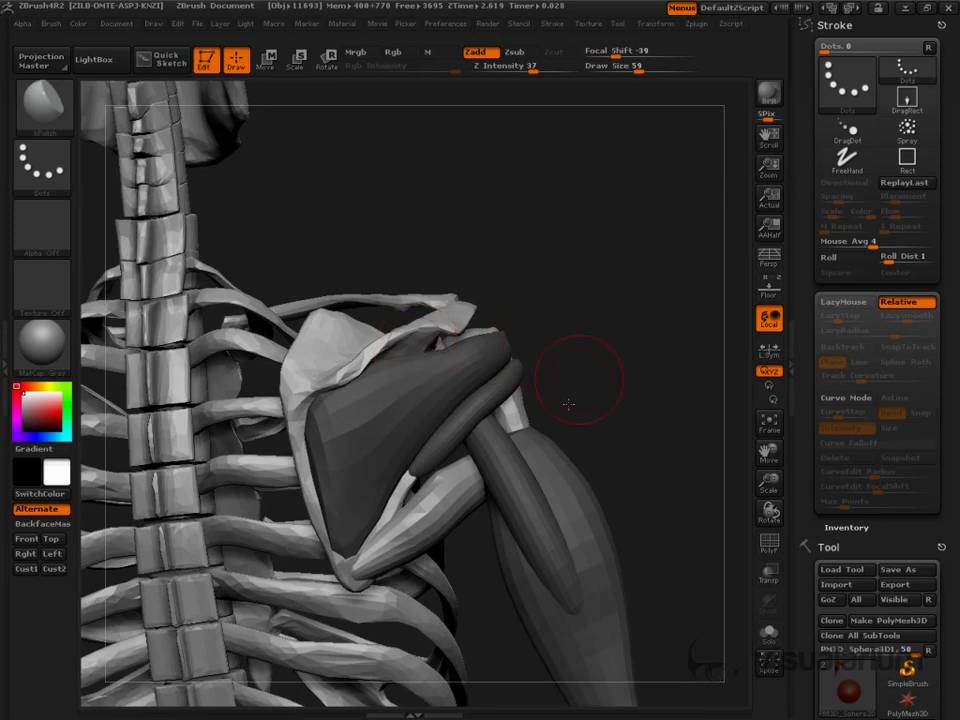
- Refine the lowest tube's shape from the back with Move at draw size 92
key("s")
mouse_move(428, 512)
left_mouse_down()
mouse_move(441, 512)
mouse_move(425, 503)
left_mouse_up()
key("b")
key("m")
key("v")
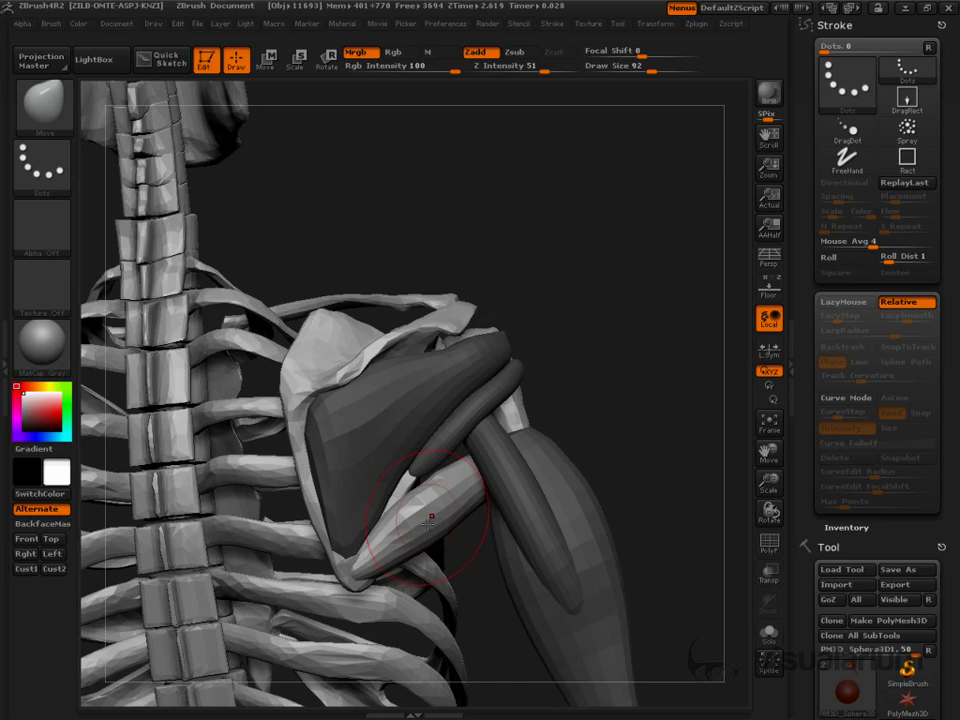
- Clear the mask, isolate the middle tube again and mask everything except it
left_click_drag(605, 384, 642, 446, "ctrl")
left_click(489, 403, "ctrl+shift")
left_click(585, 364, "ctrl")
left_click(604, 356, "ctrl+shift")
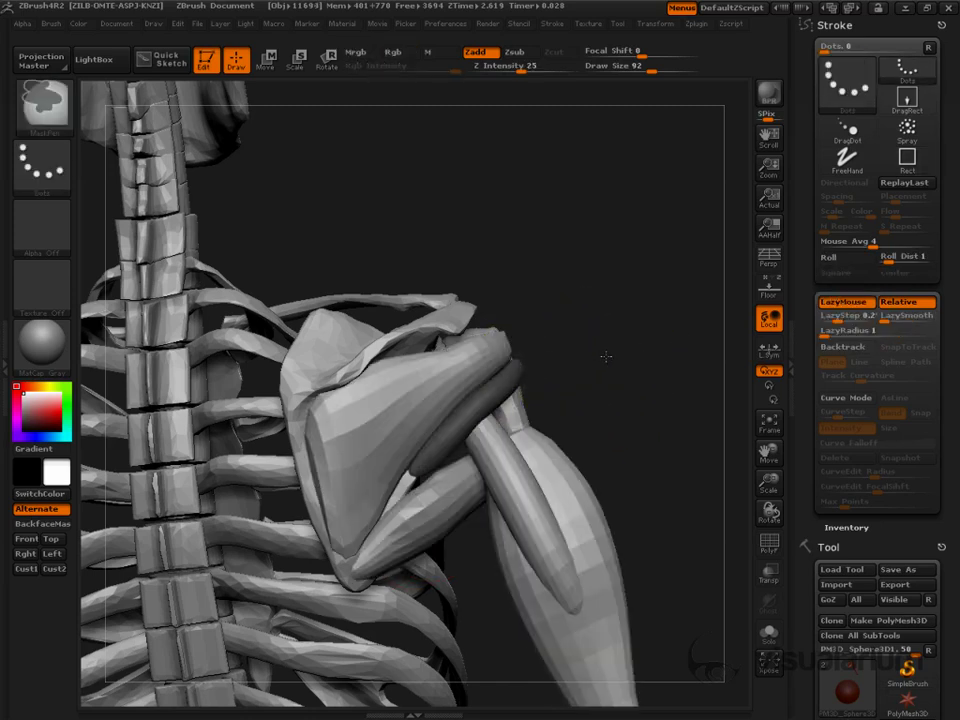
left_click(608, 361, "ctrl")
- Fit the middle tube against the scapula muscle with Move, inflate it with Inflat at draw size 122 and clear the mask
left_click_drag(608, 361, 542, 390)
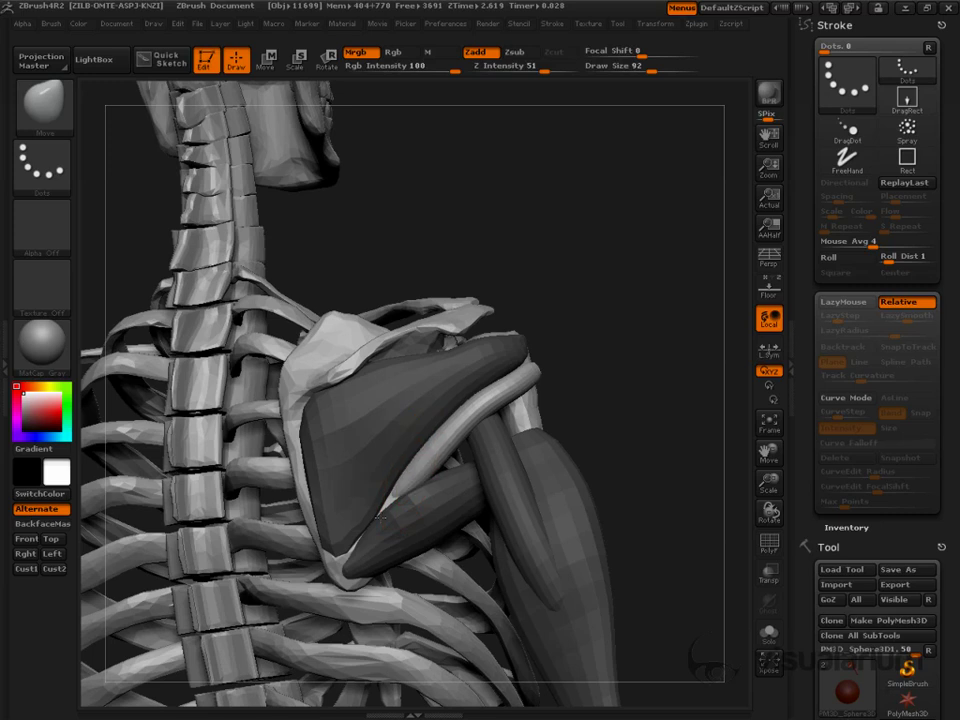
mouse_move(448, 450)
left_mouse_down()
mouse_move(441, 442)
mouse_move(474, 416)
left_mouse_up()
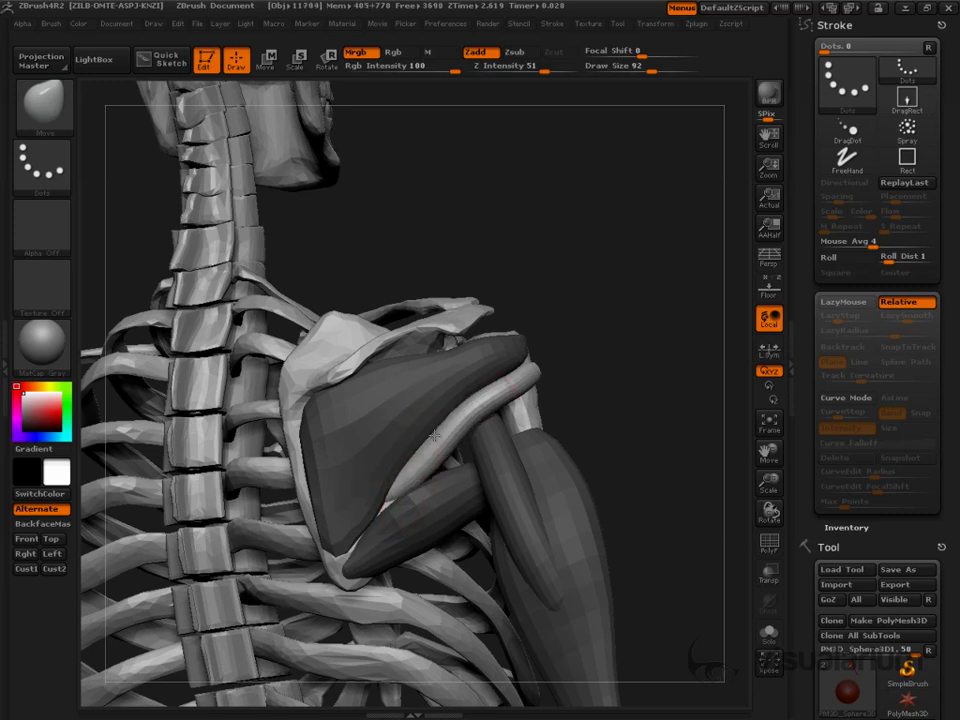
key("b")
key("i")
key("n")
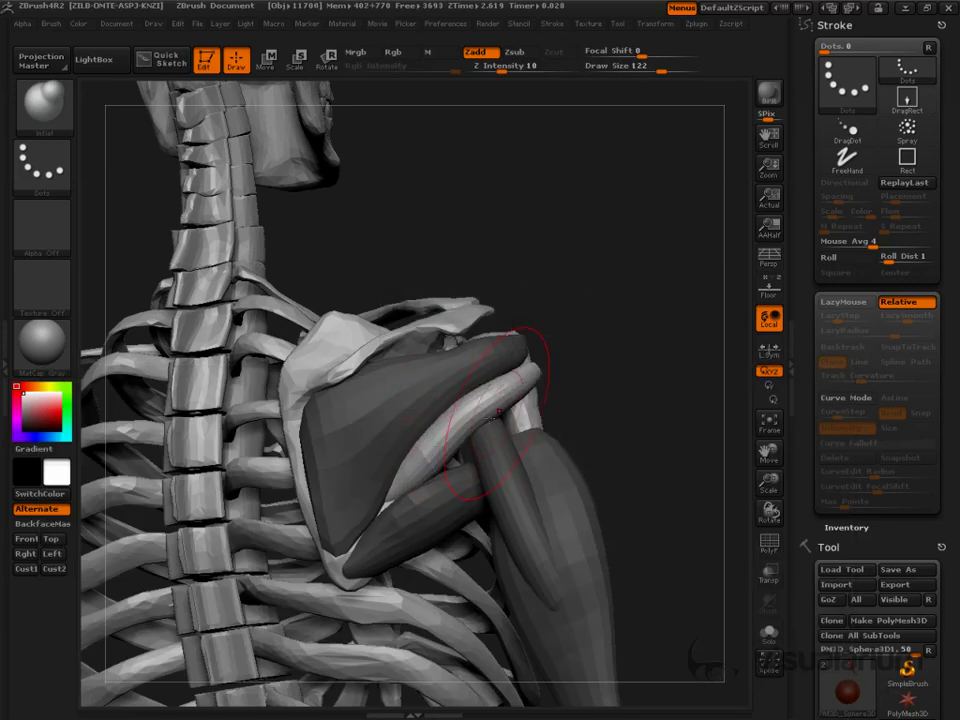
left_click_drag(636, 390, 655, 412, "ctrl")
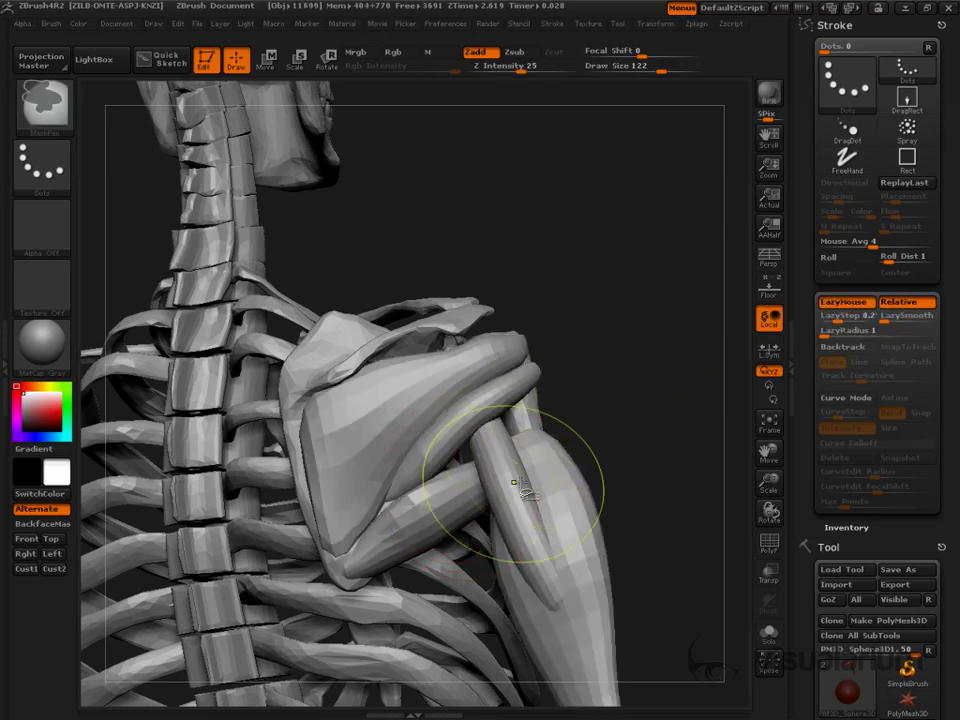
- Isolate the lowest tube, mask everything except it, inflate it with Inflat at draw size 122, clear the mask and show all parts
left_click(458, 491, "ctrl+shift")
left_click(637, 400, "ctrl")
left_click(641, 399, "ctrl")
left_click(632, 406, "ctrl")
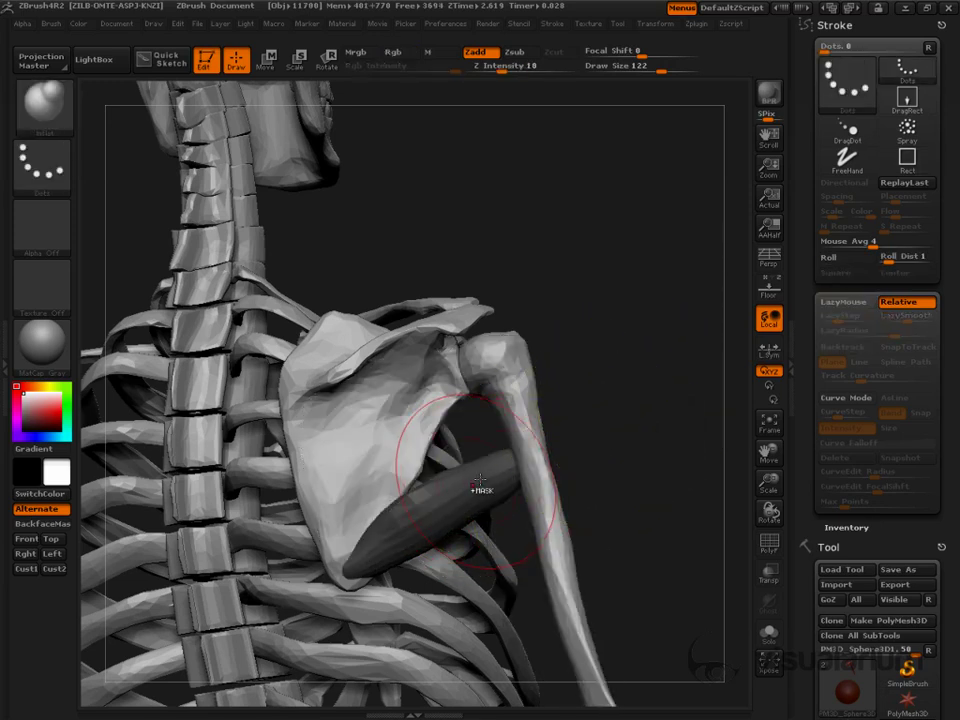
left_click(617, 417, "ctrl")
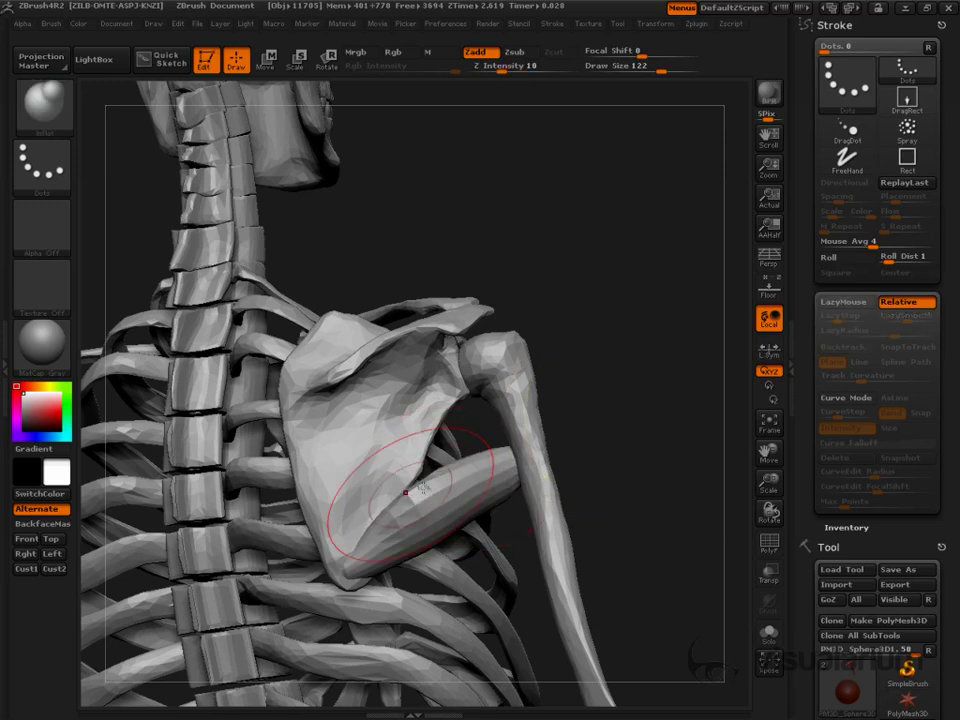
key("ctrl")
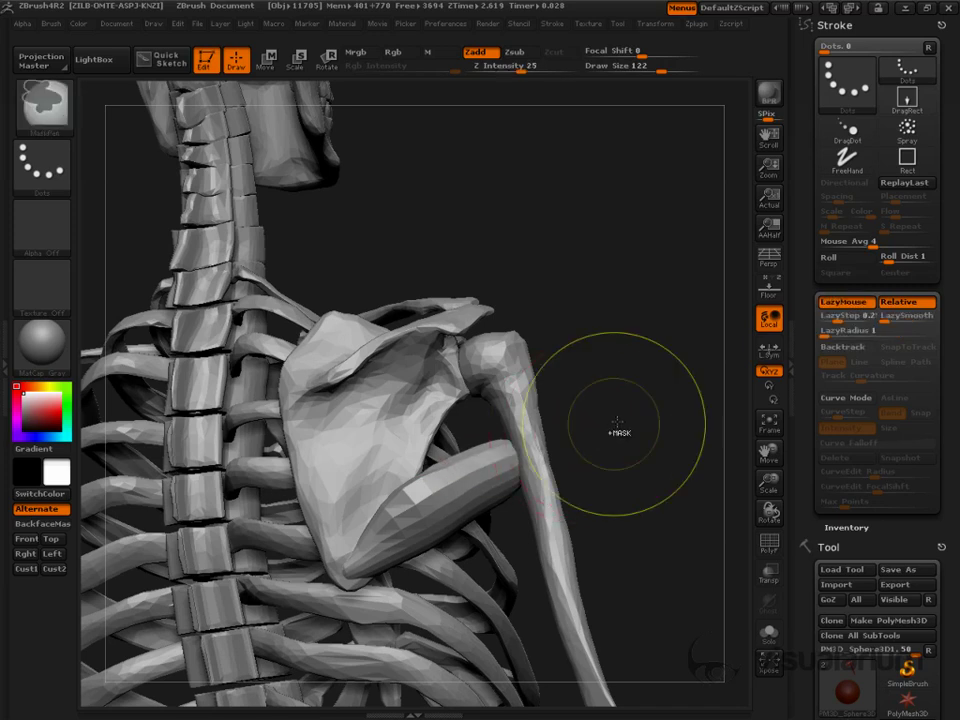
left_click(643, 417, "ctrl+shift")
- Set the Inflat brush's Mask By Polygroups auto masking to 0
left_click_drag(610, 434, 557, 439)
key("shift")
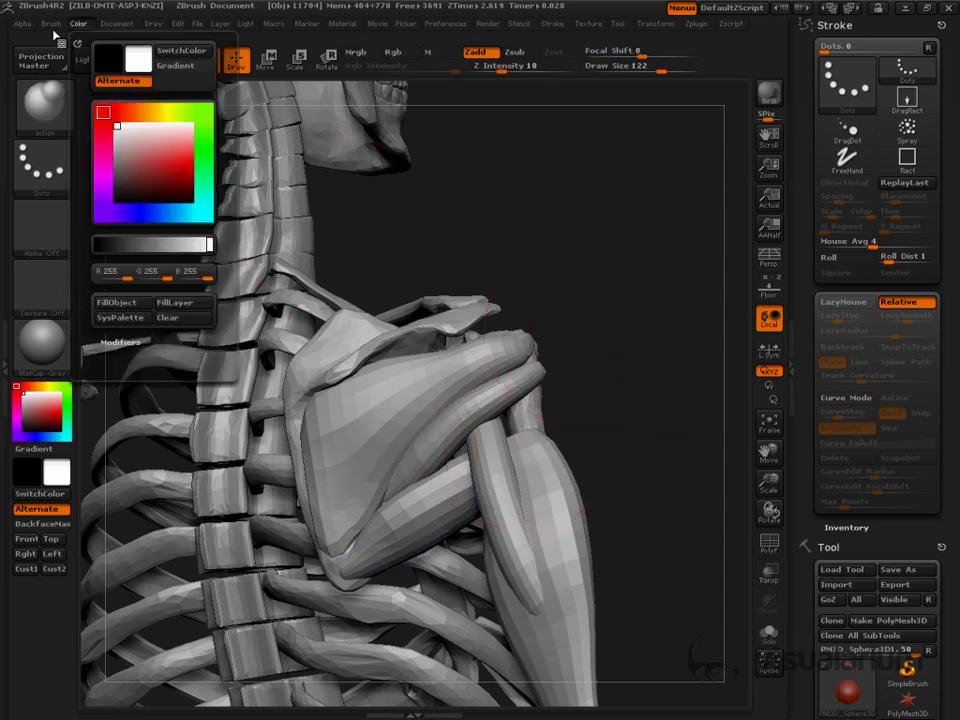
mouse_move(52, 25)
left_click(110, 521)
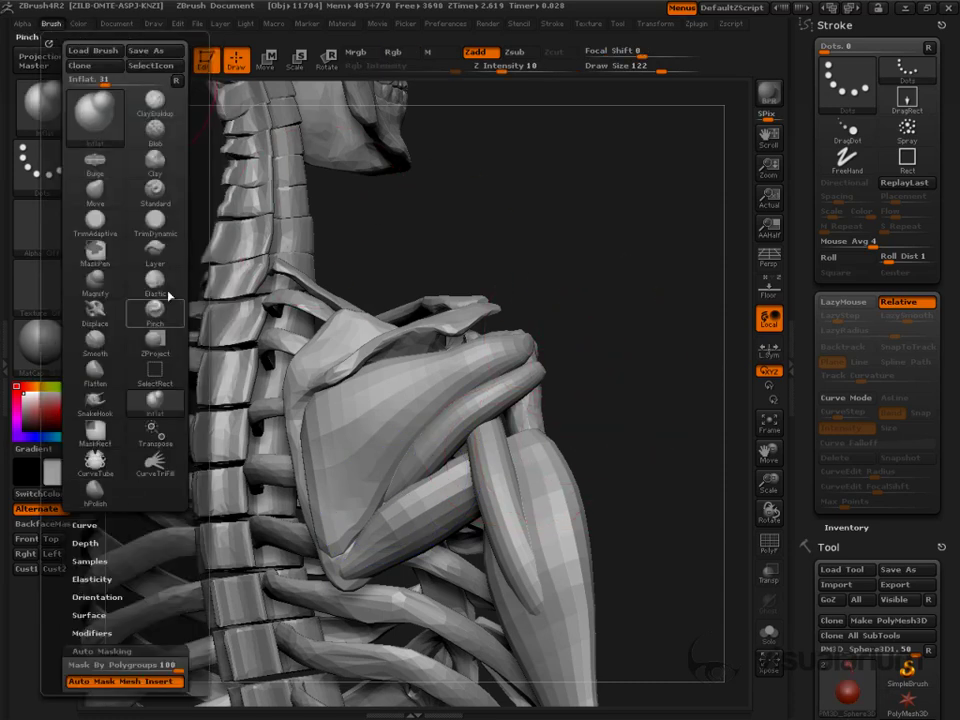
left_click(177, 81)
left_click_drag(168, 338, 58, 336)
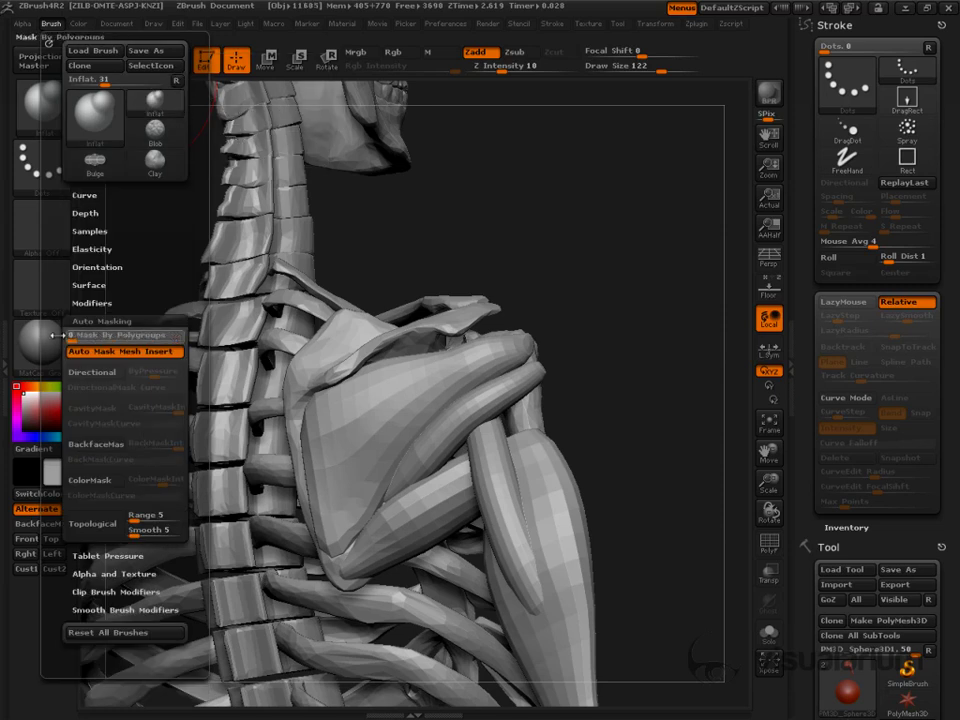
- Smooth the scapula muscles and the outer upper arm muscle from the back with the Smooth brush at draw size 39
mouse_move(670, 408)
left_mouse_down()
mouse_move(656, 420)
mouse_move(657, 391)
mouse_move(352, 490)
mouse_move(369, 494)
mouse_move(357, 533)
left_mouse_up()
key("s")
left_click_drag(307, 557, 335, 510, "shift")
left_click_drag(289, 613, 470, 598)
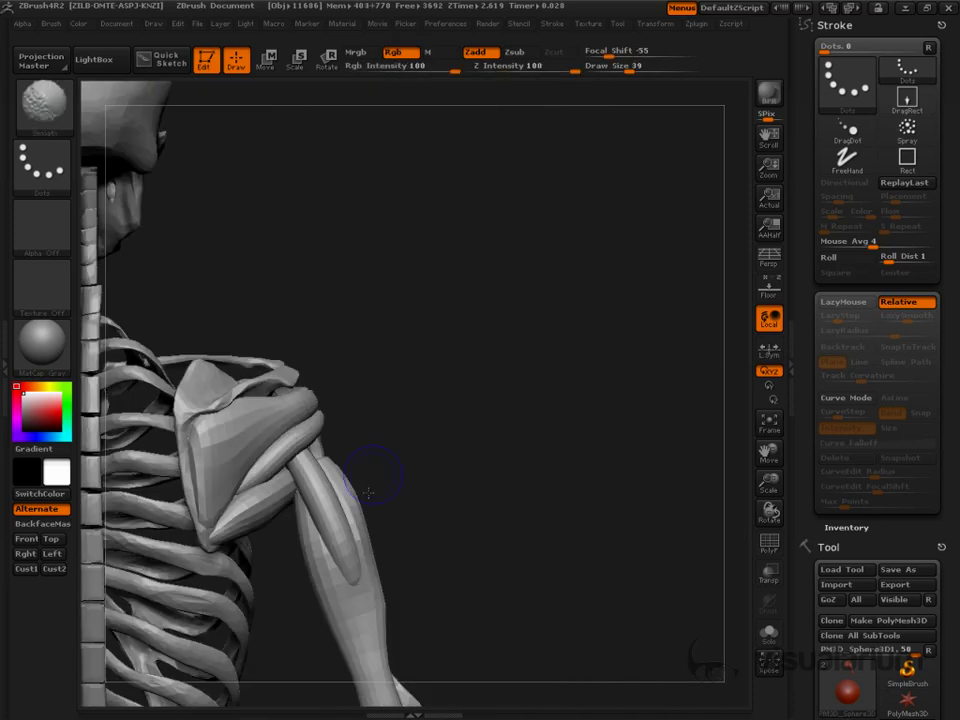
mouse_move(362, 488)
left_mouse_down("shift")
mouse_move(358, 505)
mouse_move(345, 462)
left_mouse_up("shift")
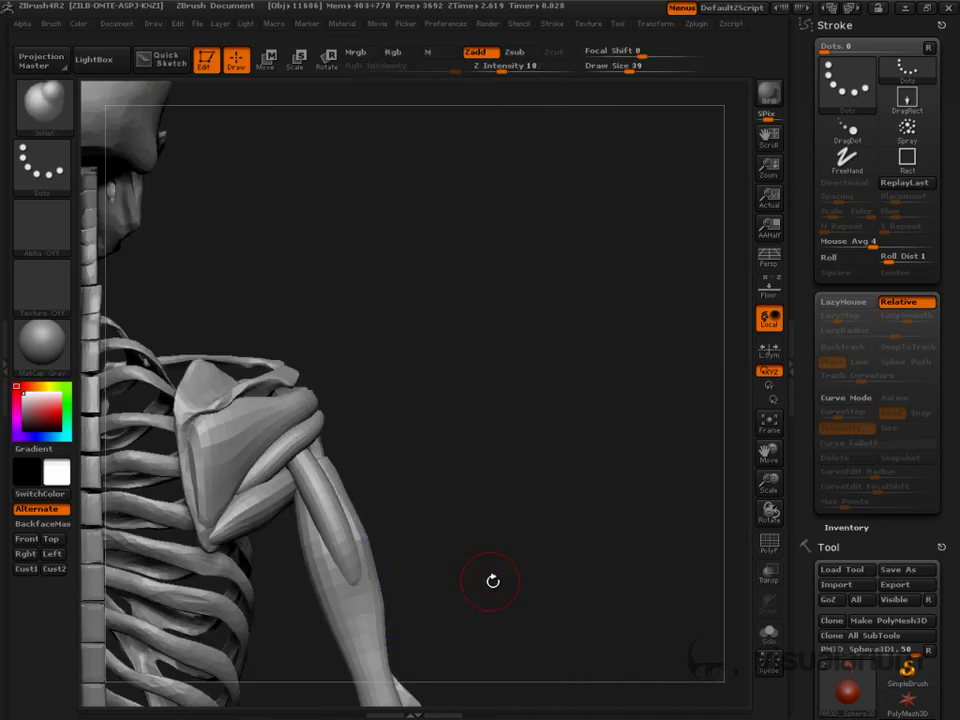
- Examine the shoulder and upper arm muscles from the back and front, following the direction of each tube
mouse_move(493, 583)
left_mouse_down("alt")
mouse_move(499, 443)
mouse_move(556, 476)
left_mouse_up("alt")
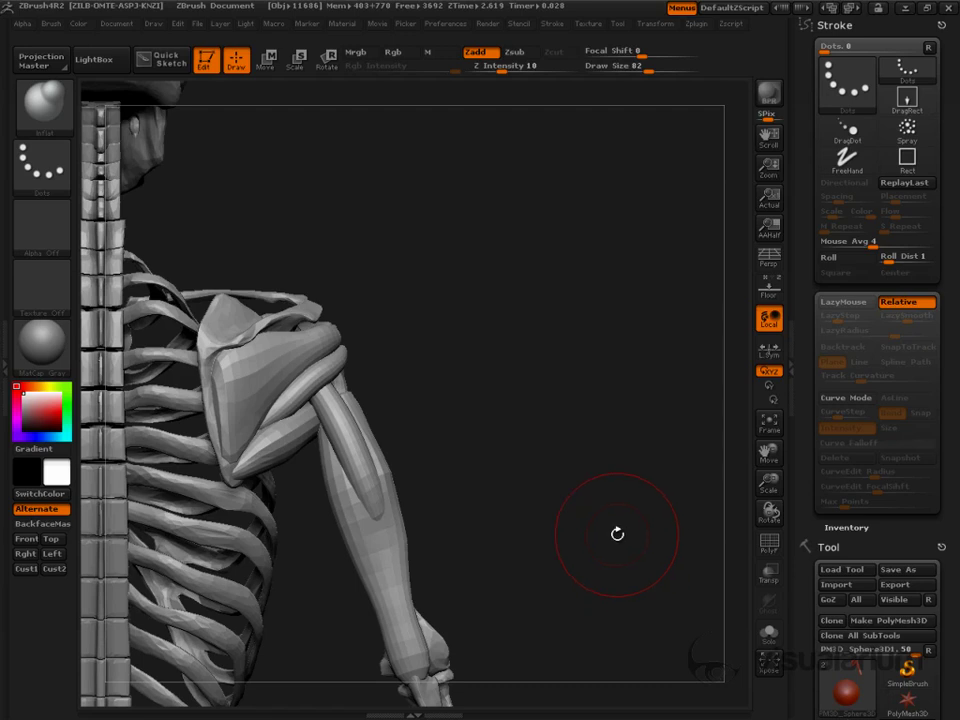
mouse_move(617, 534)
left_mouse_down()
mouse_move(594, 549)
mouse_move(675, 536)
mouse_move(631, 533)
mouse_move(575, 590)
left_mouse_up()
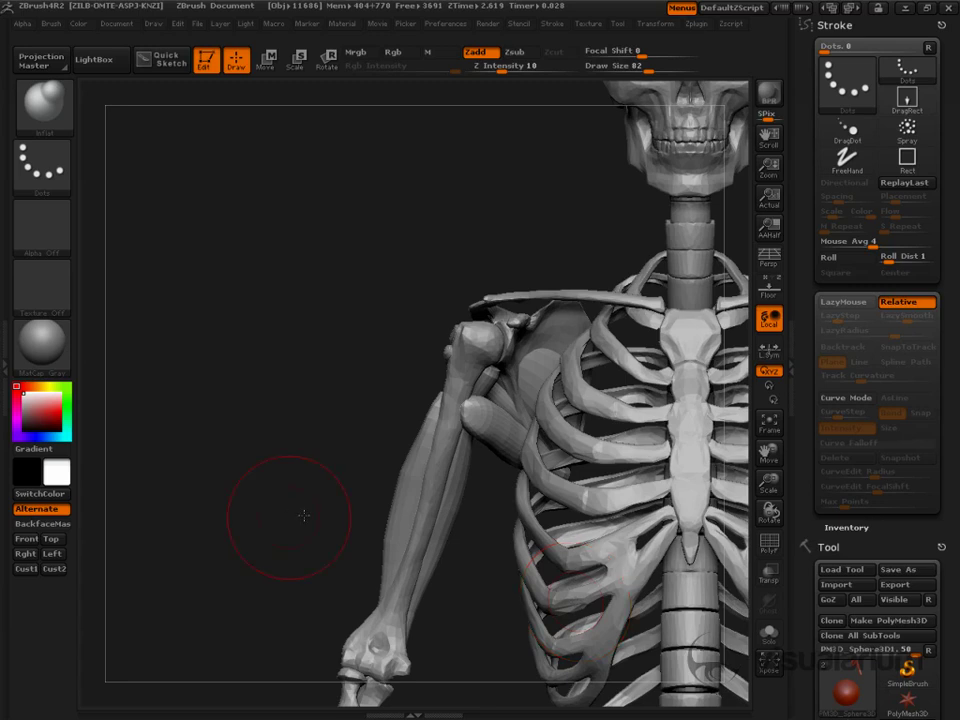
mouse_move(304, 515)
left_mouse_down()
mouse_move(574, 431)
mouse_move(660, 418)
mouse_move(688, 465)
mouse_move(654, 476)
left_mouse_up()
key("ctrl+shift")
left_click_drag(300, 427, 466, 344)
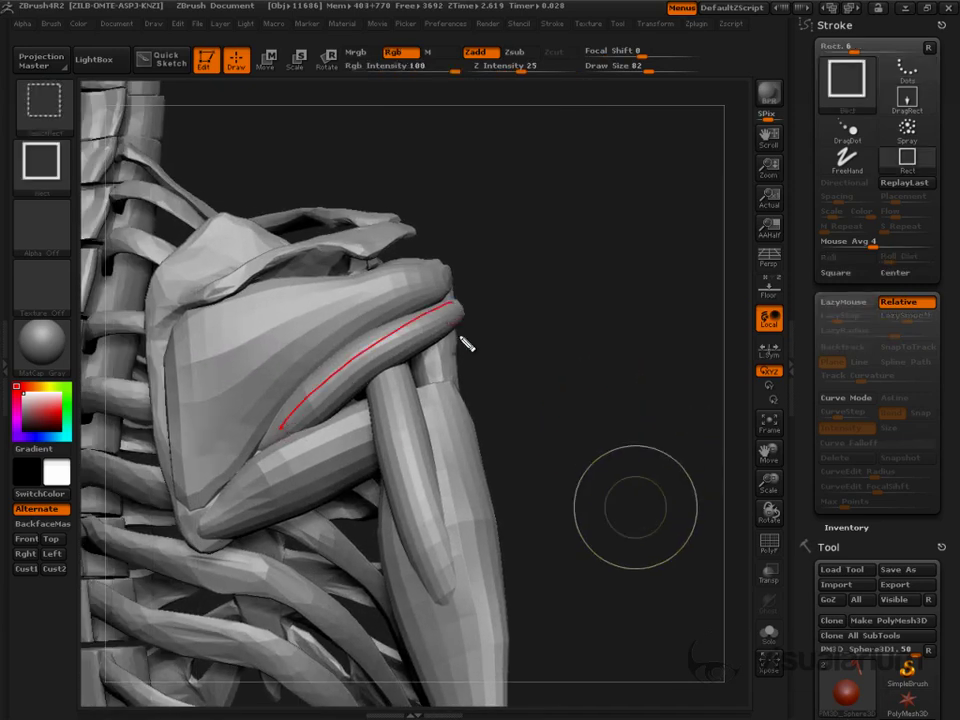
left_click_drag(436, 539, 396, 368)
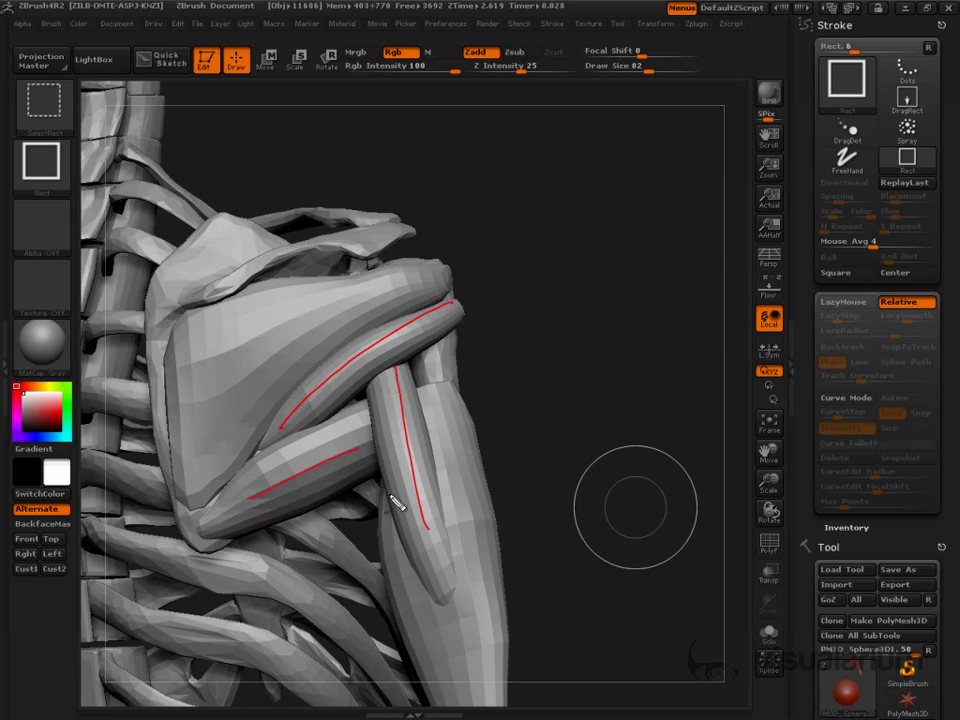